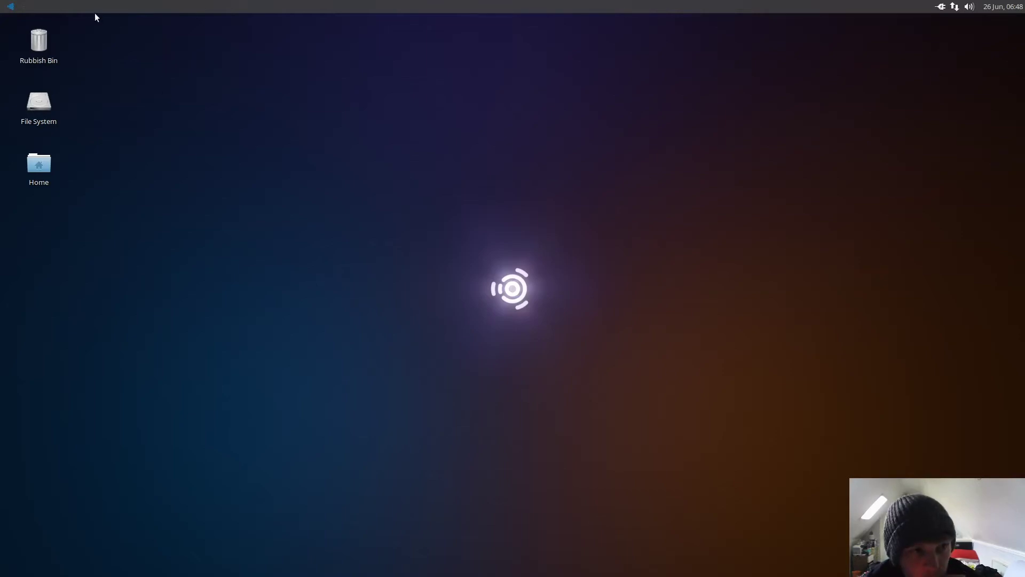
Step: Browse the application menu's Audio Production and Video Production categories
click(7, 10)
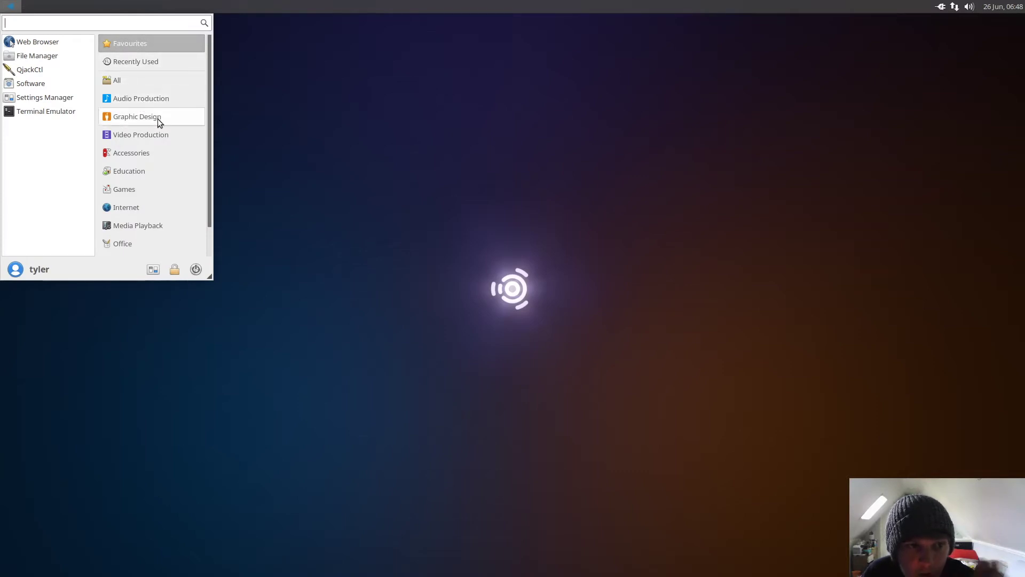
drag(209, 104, 205, 124)
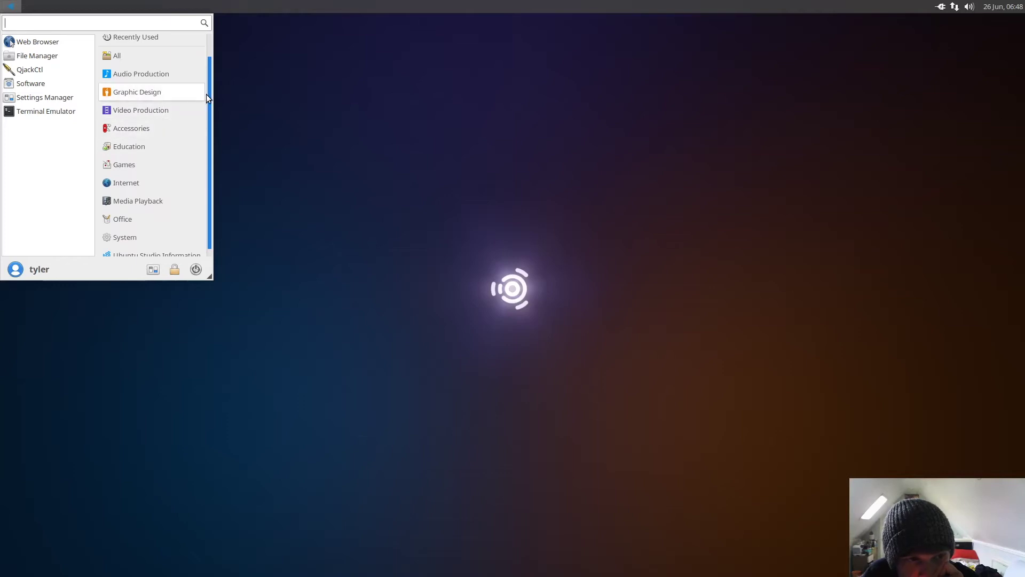
drag(210, 93, 206, 69)
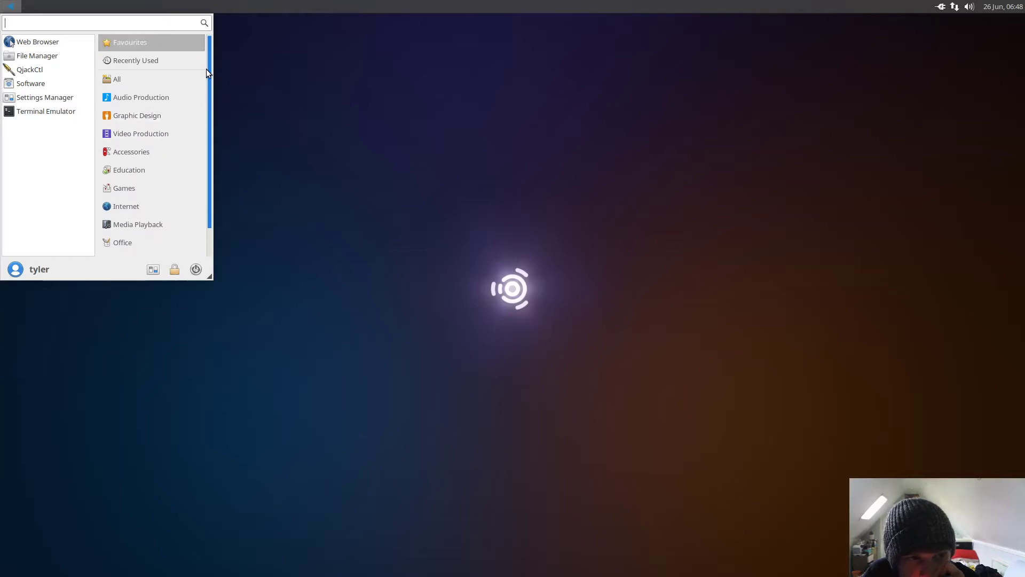
click(168, 96)
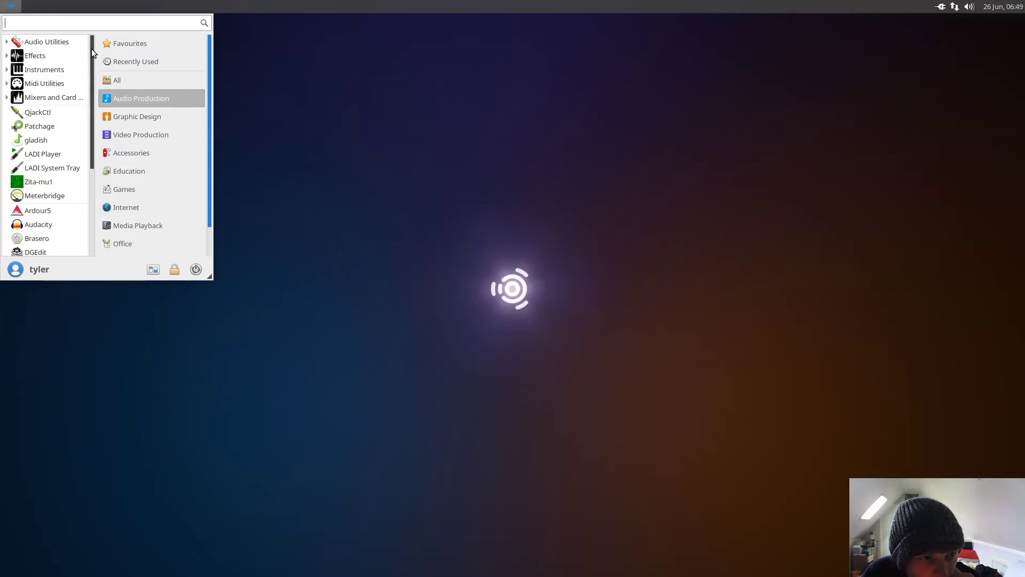
scroll(91, 50, down, 2)
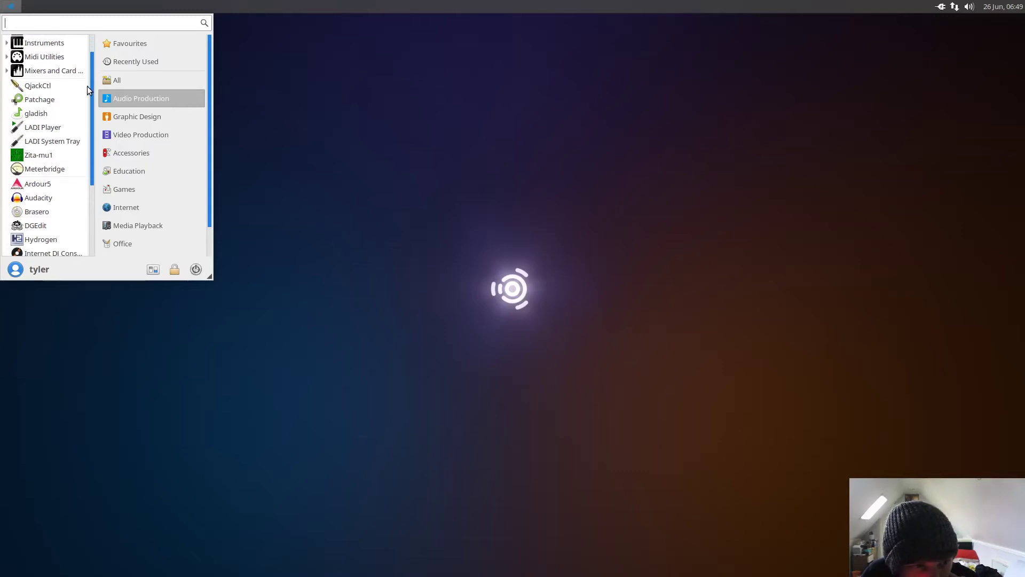
scroll(86, 80, up, 1)
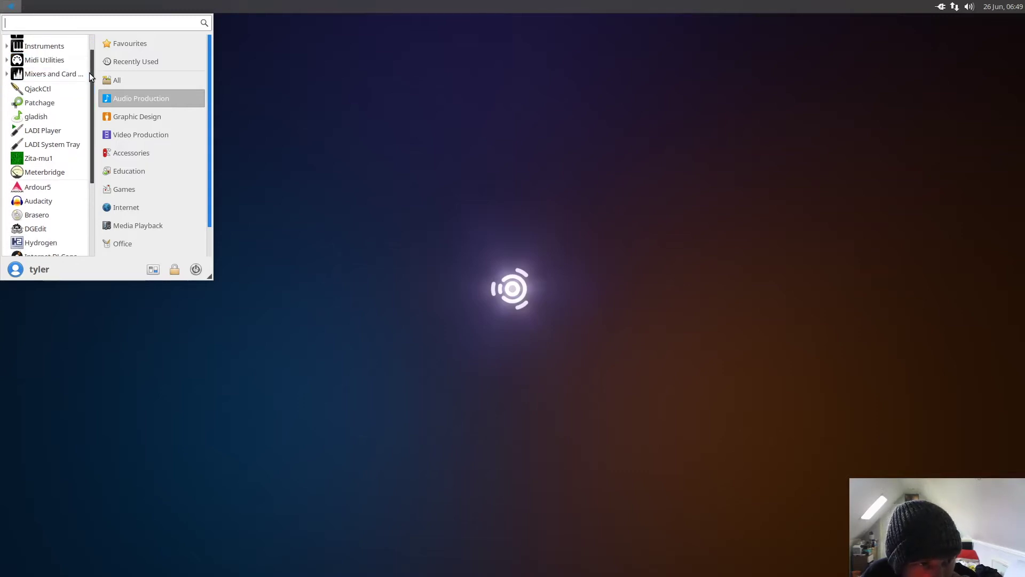
scroll(89, 71, up, 3)
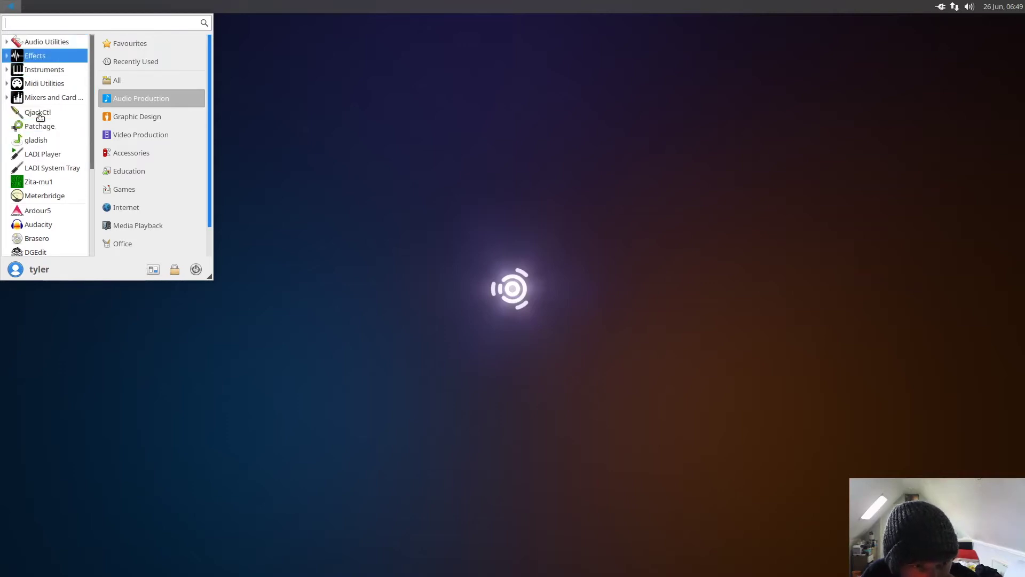
click(132, 137)
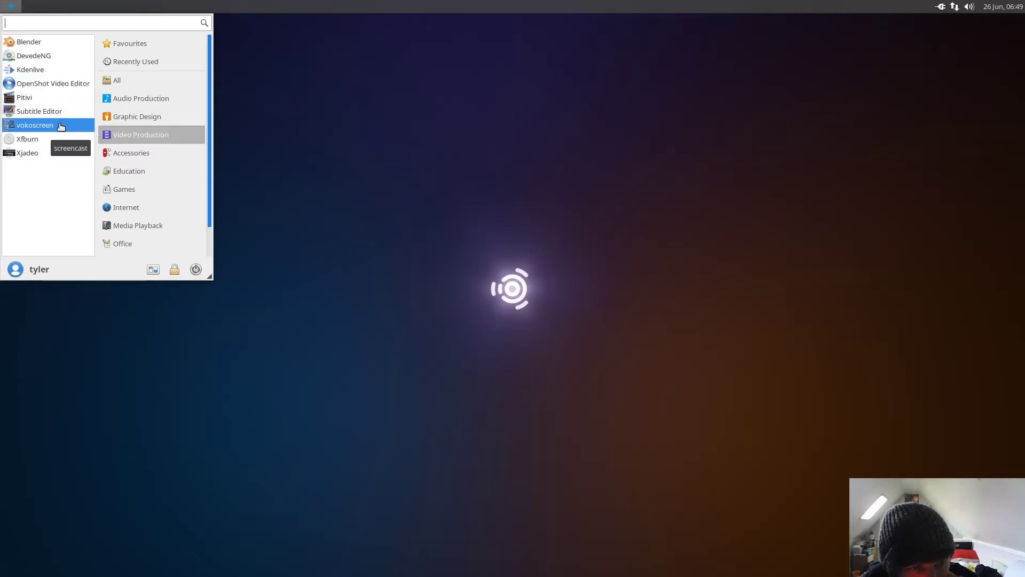
Step: Browse Accessories, Education, Games, Internet, Media Playback and Office, then launch Kdenlive
click(149, 155)
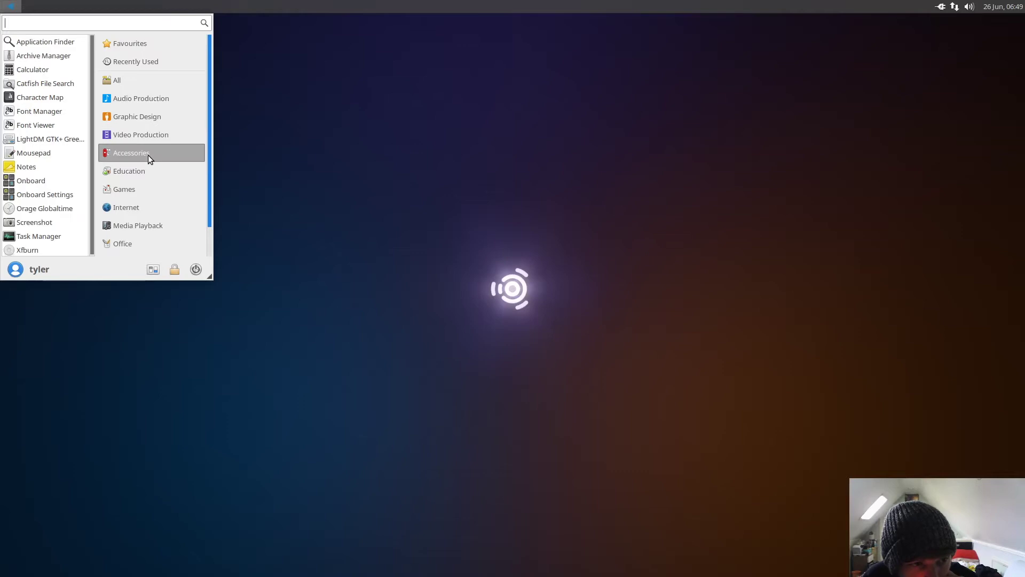
click(143, 171)
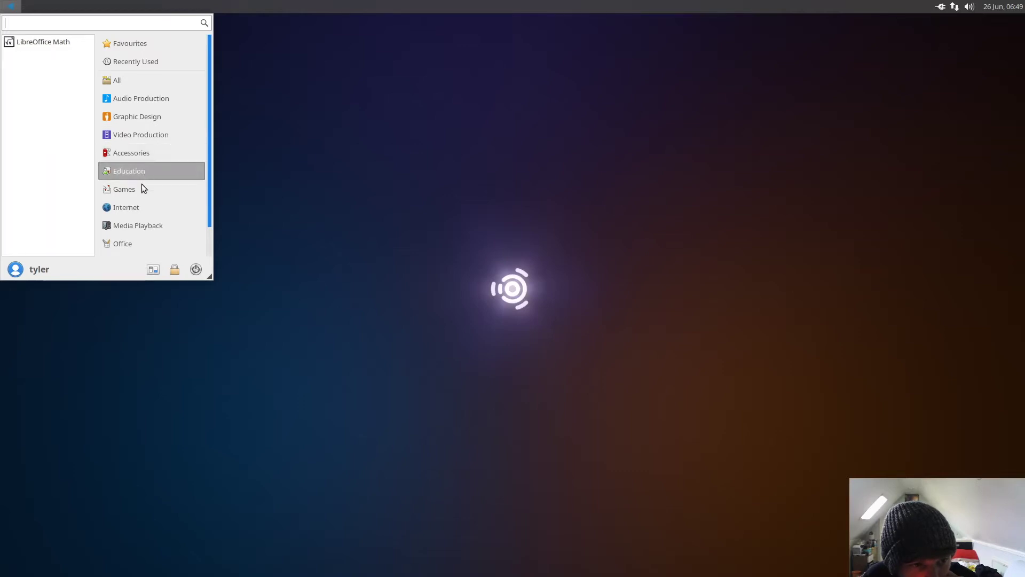
click(138, 192)
click(140, 207)
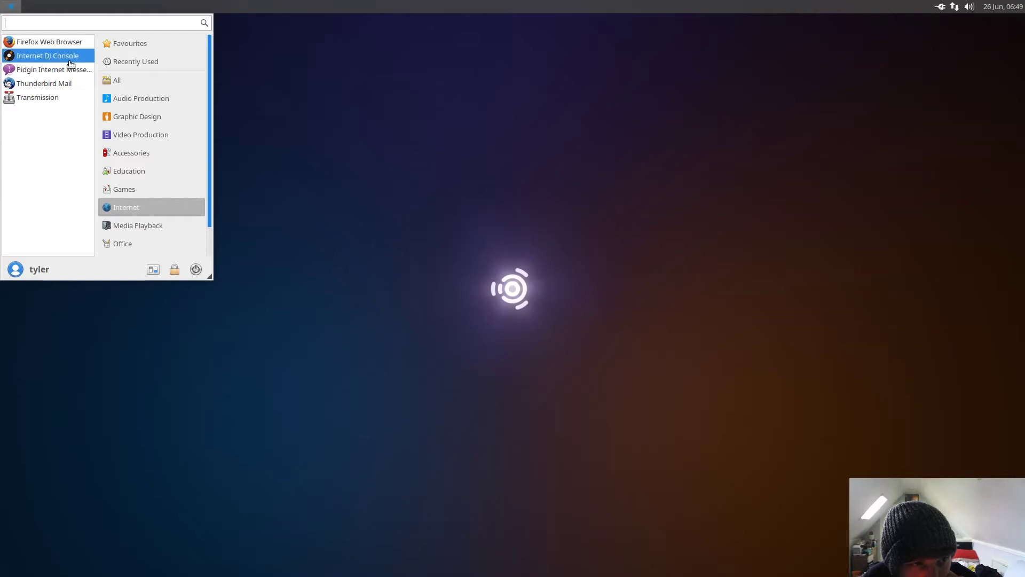
click(157, 225)
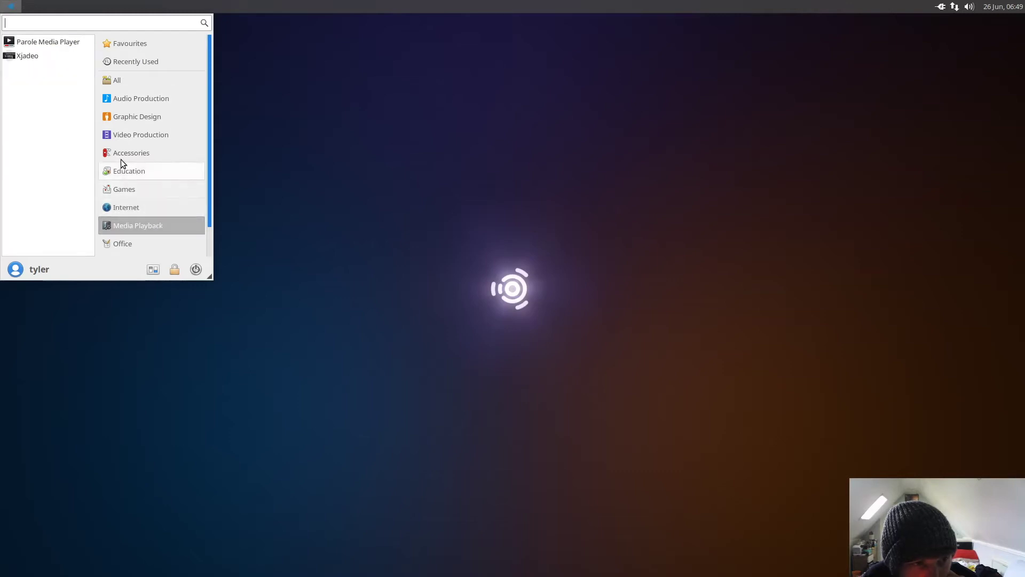
click(125, 241)
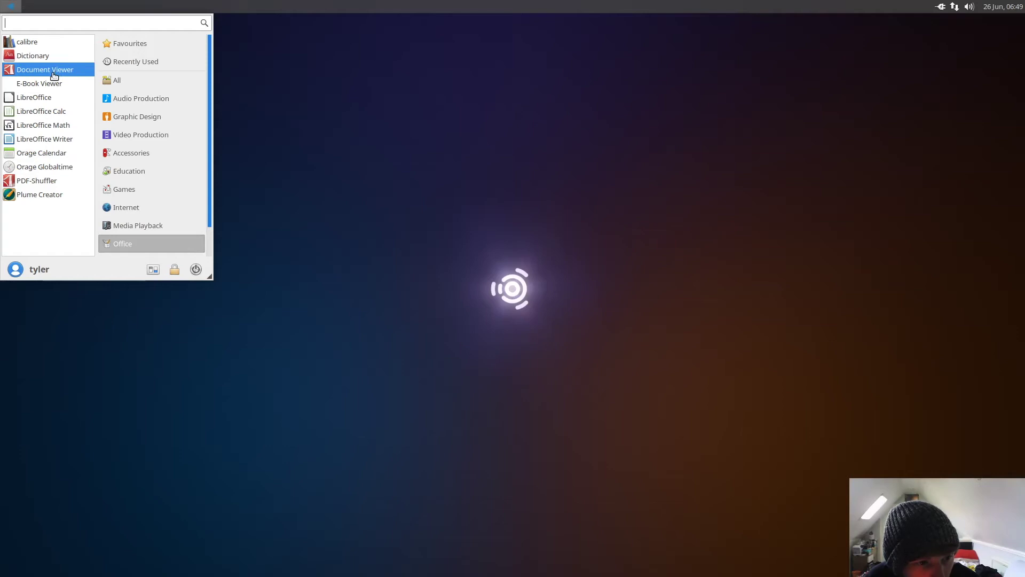
click(150, 135)
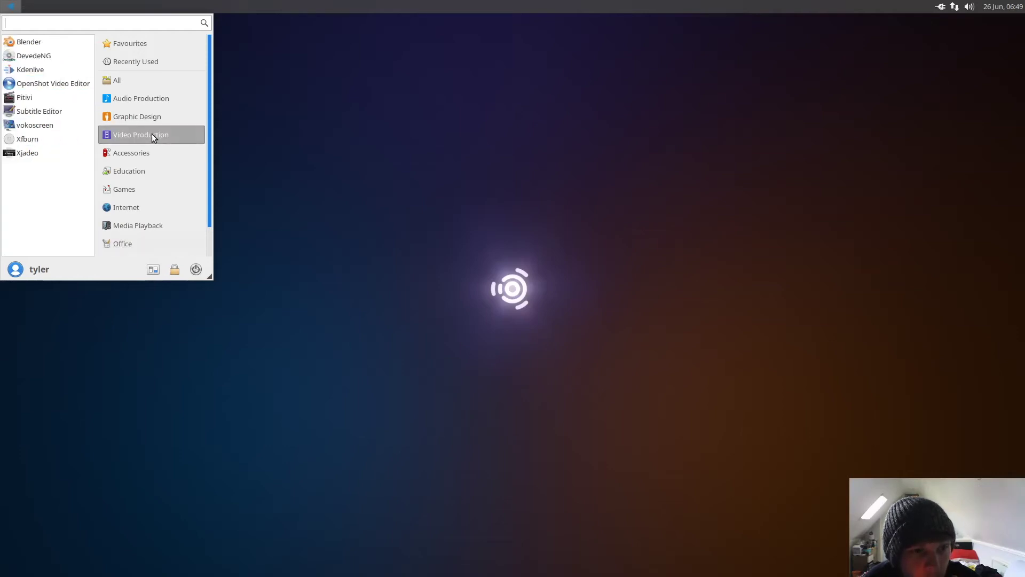
click(44, 70)
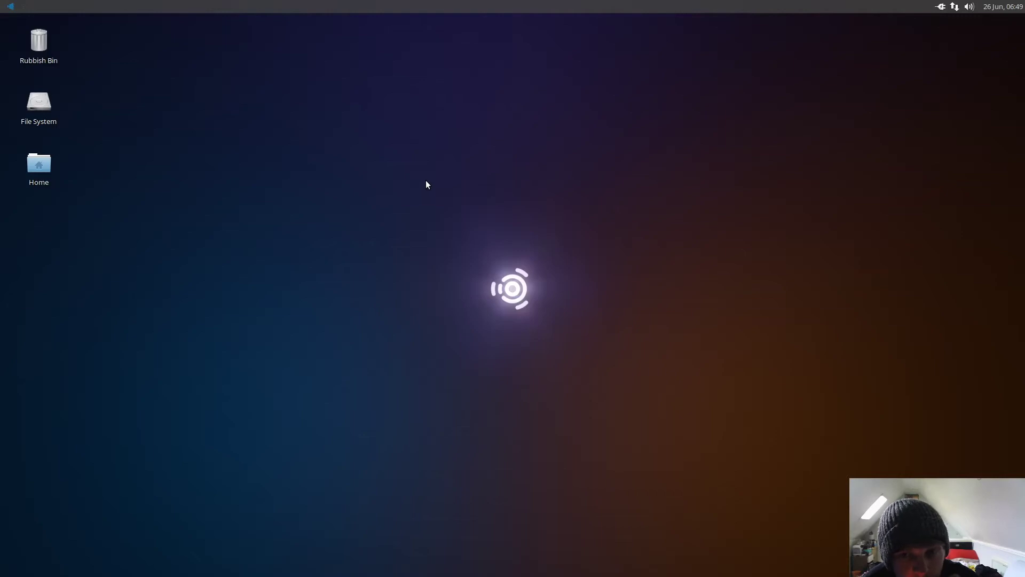
Step: Launch OpenShot Video Editor from Video Production and move its window higher
click(11, 6)
click(146, 135)
click(54, 83)
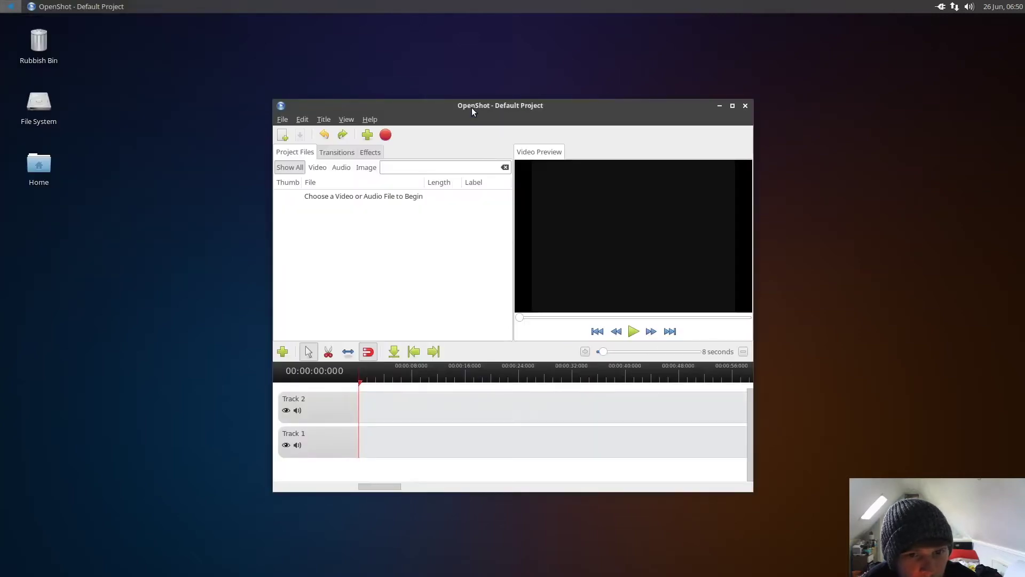
drag(458, 103, 476, 66)
Step: Try a Blinds (Two Titles) animated title, dismiss the Blender error, and close the editor
click(342, 81)
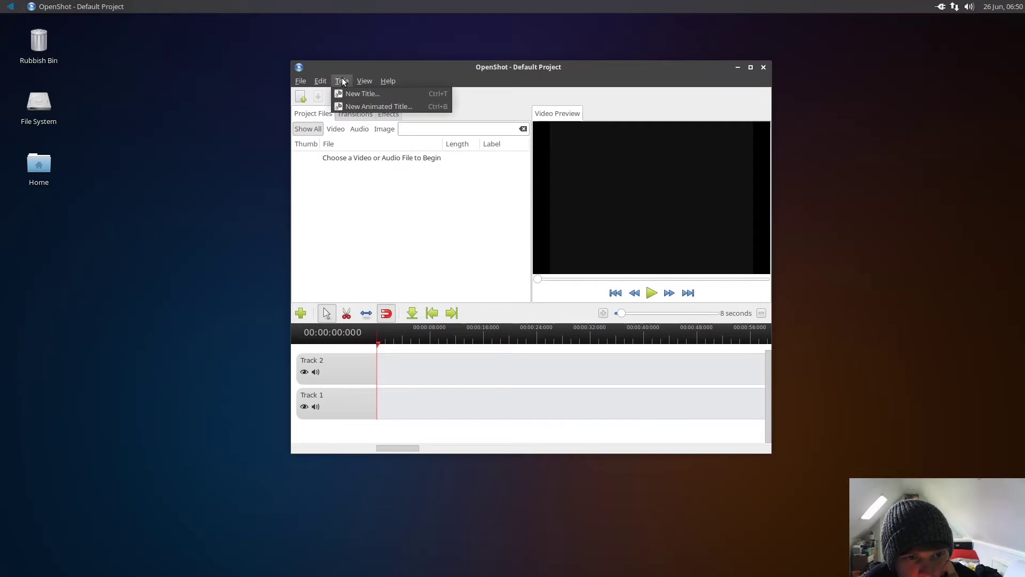
click(376, 106)
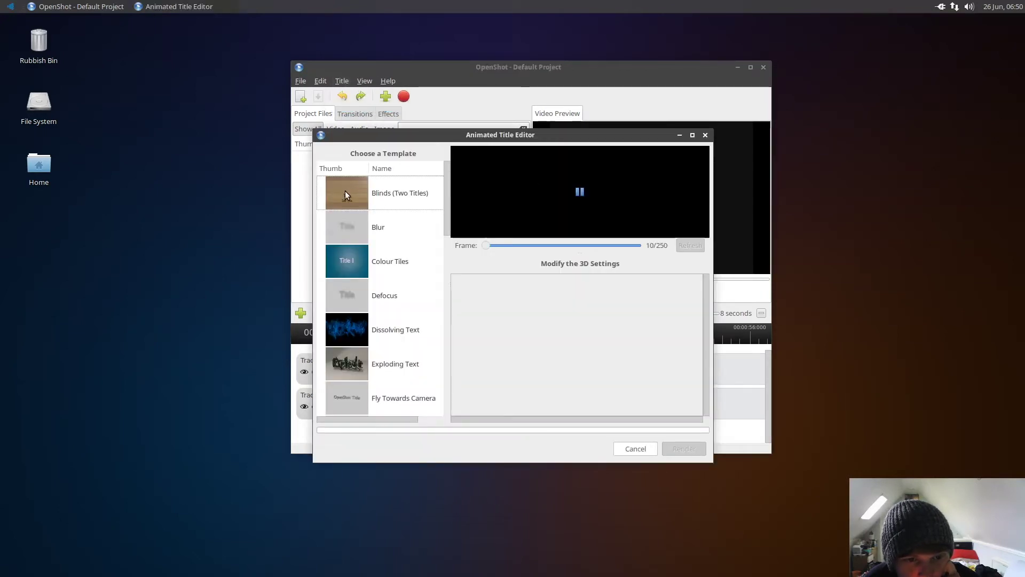
click(345, 191)
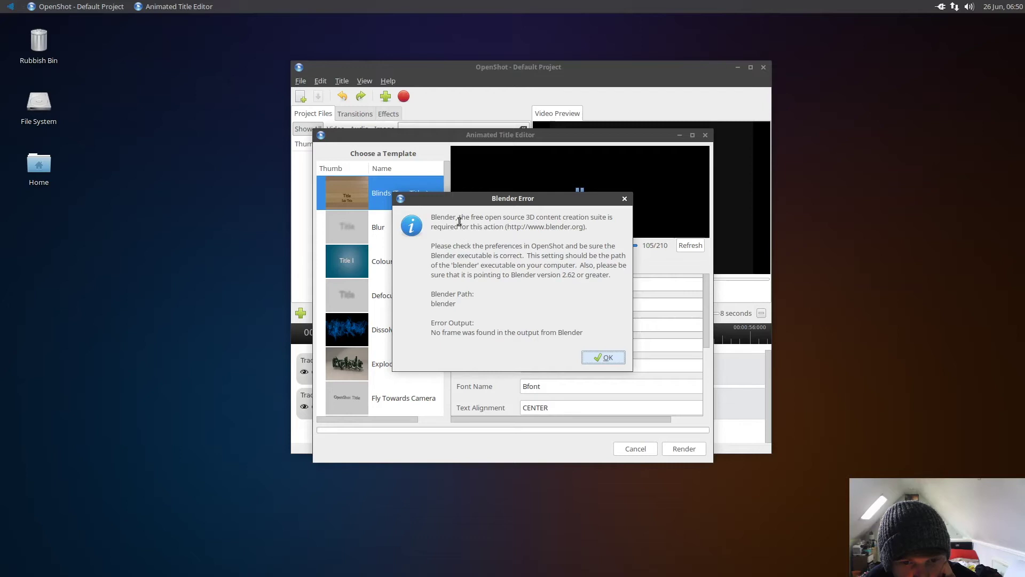
drag(434, 215, 598, 219)
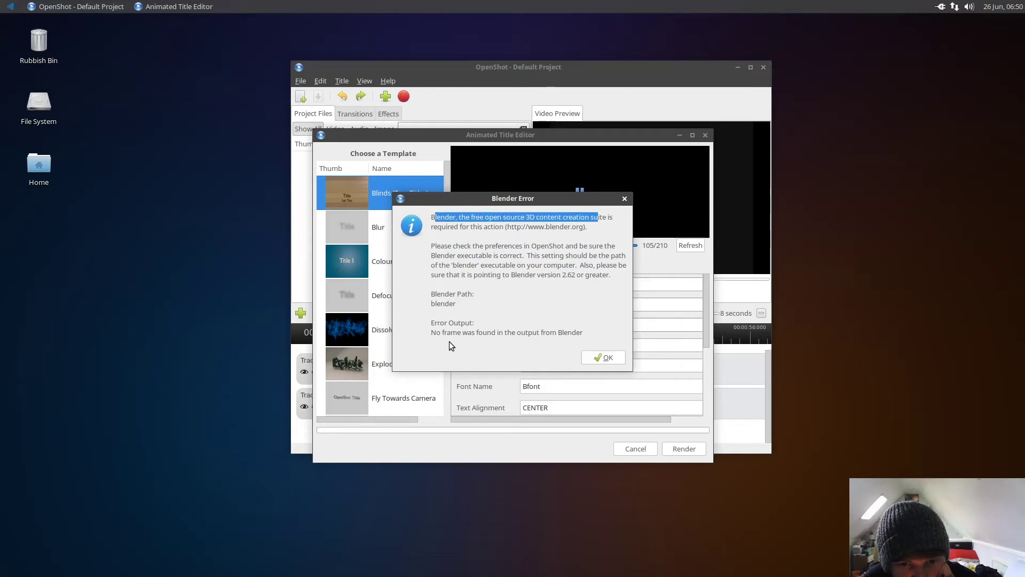
drag(433, 334, 588, 333)
click(603, 362)
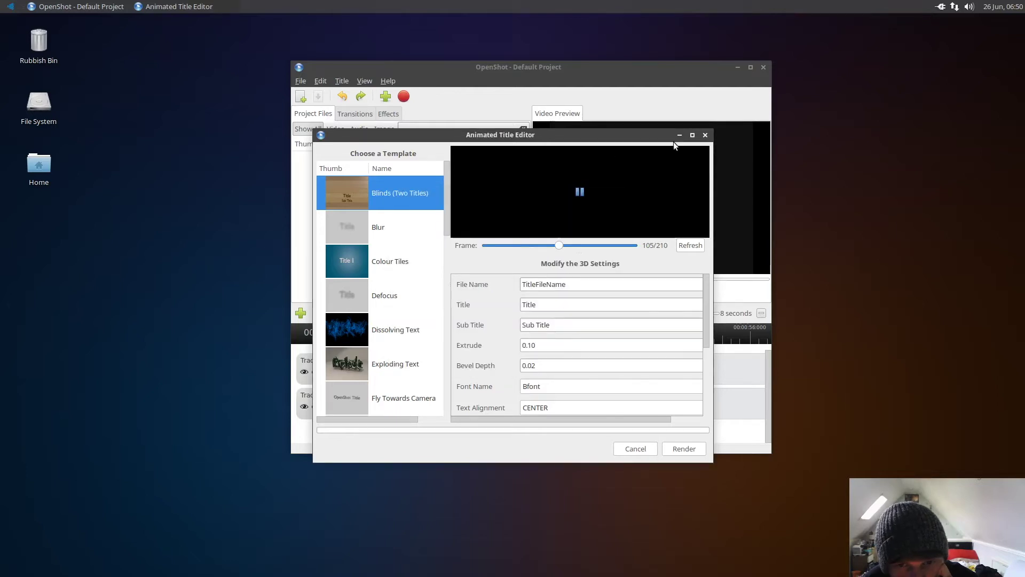
click(705, 136)
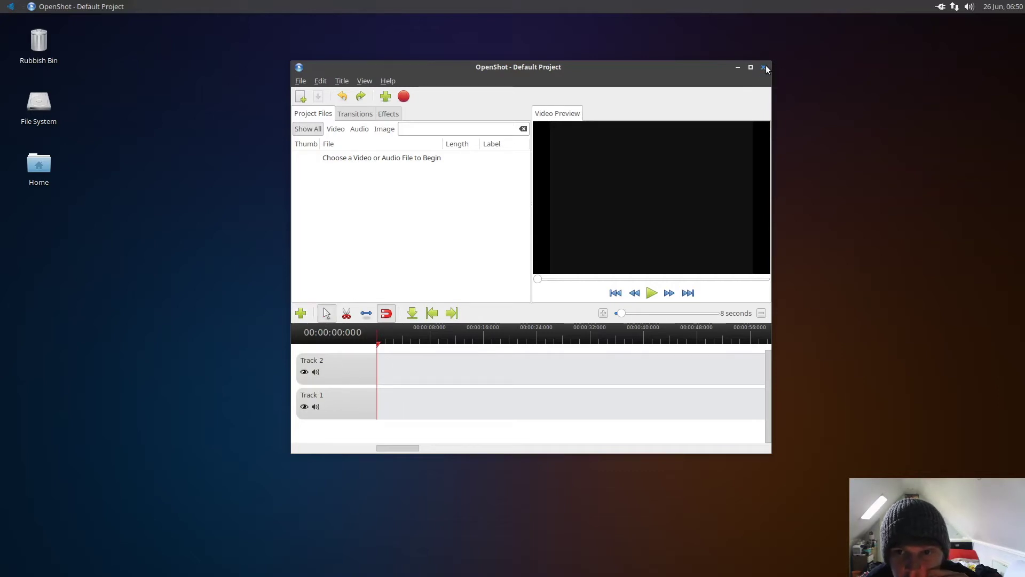
Step: Move OpenShot aside and launch the file manager tiled in the top-right quarter
drag(631, 68, 3, 456)
click(7, 6)
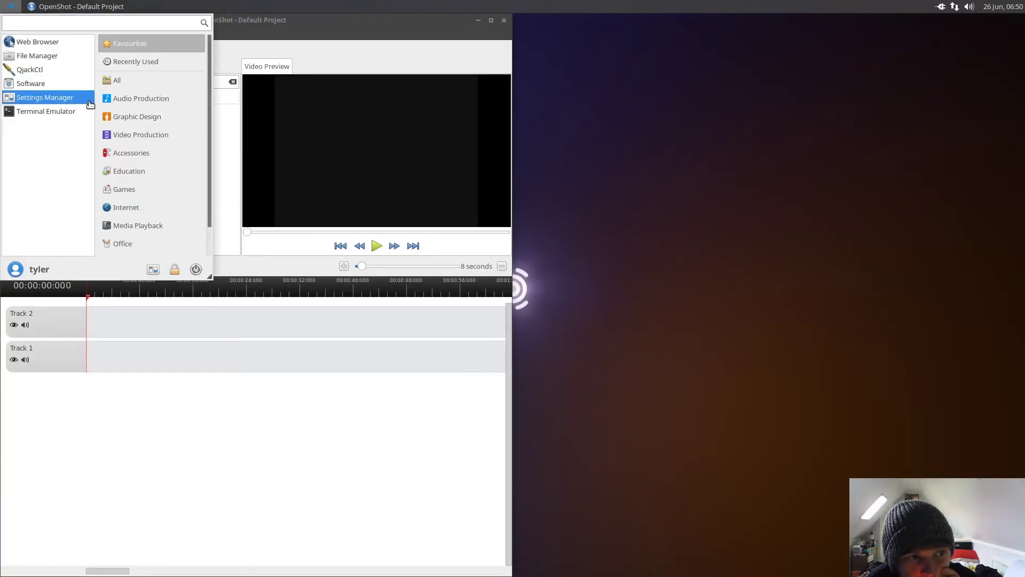
click(69, 52)
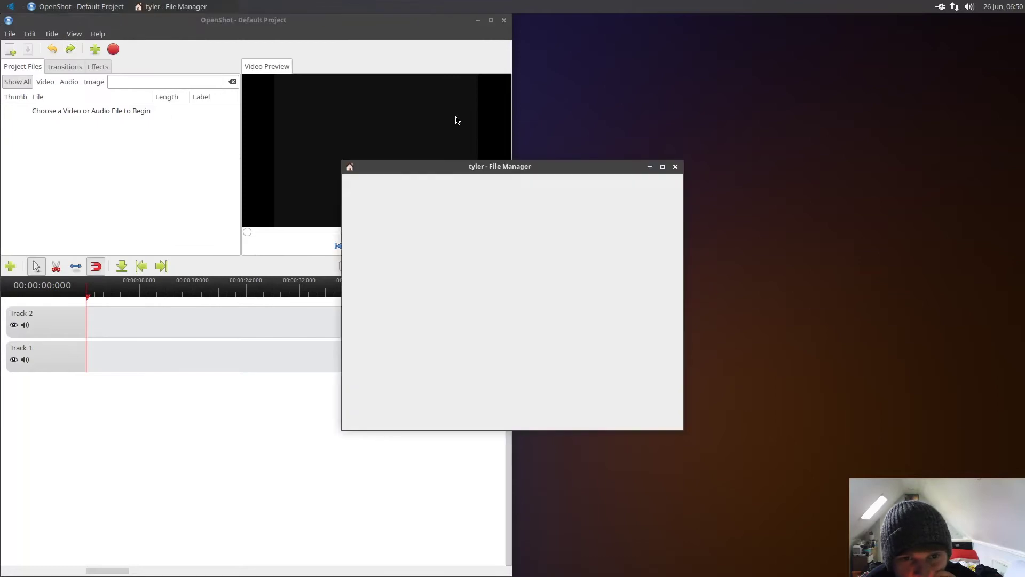
drag(472, 170, 1021, 257)
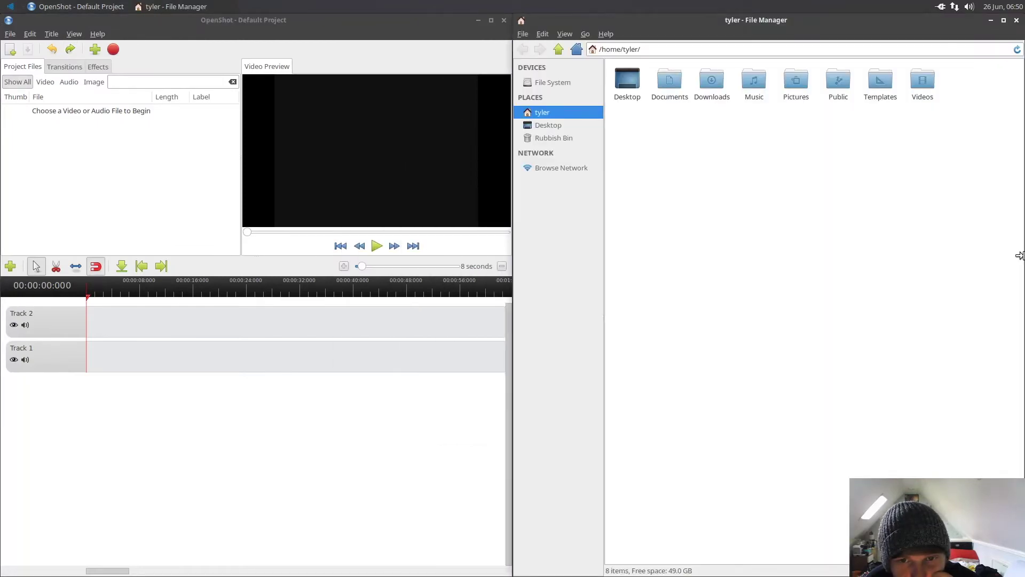
drag(712, 22, 1017, 3)
Step: Launch Firefox, try tiling it, then close Firefox and the file manager
click(12, 6)
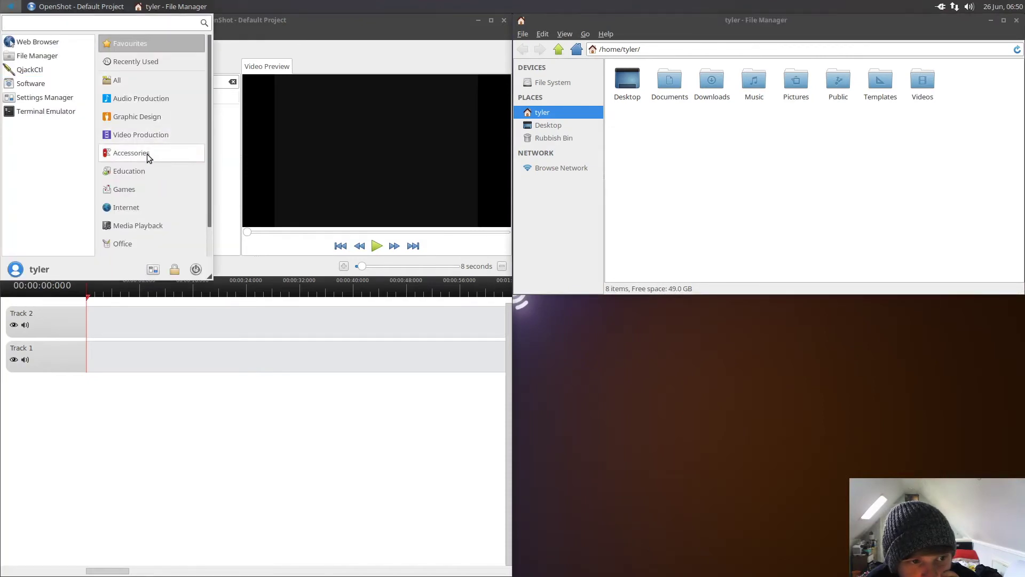
click(126, 208)
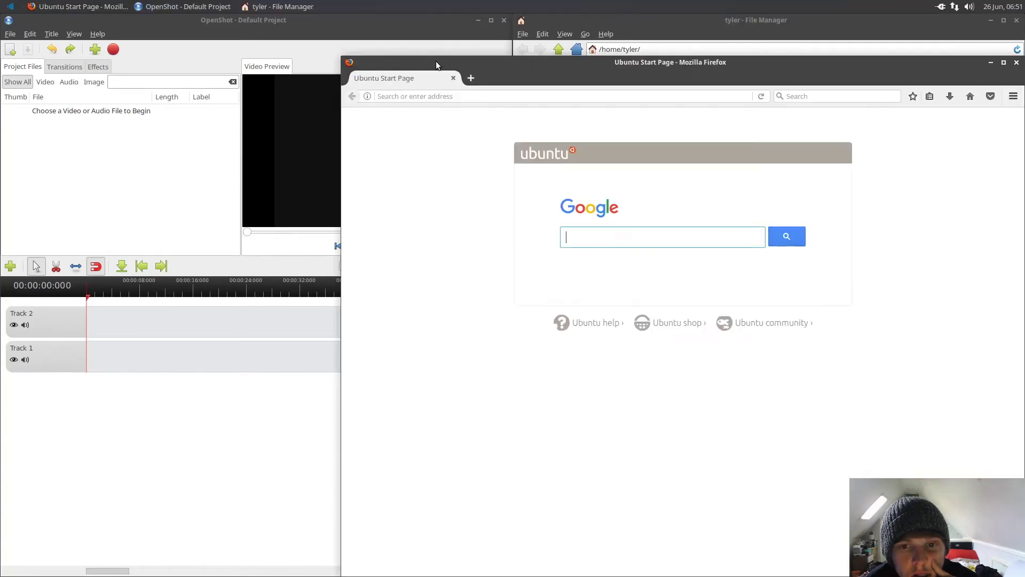
drag(436, 61, 1015, 571)
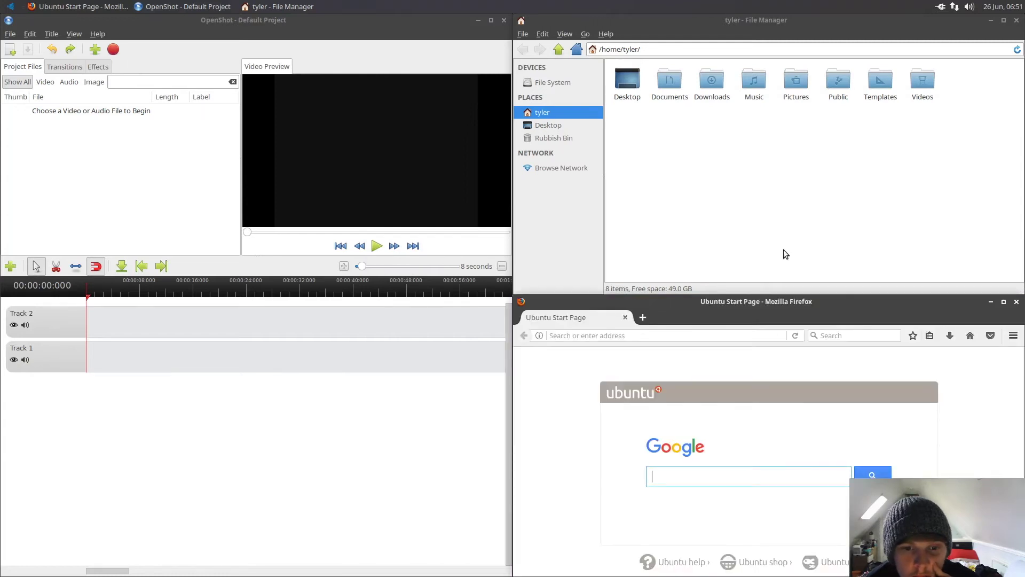
drag(872, 306, 796, 40)
click(818, 39)
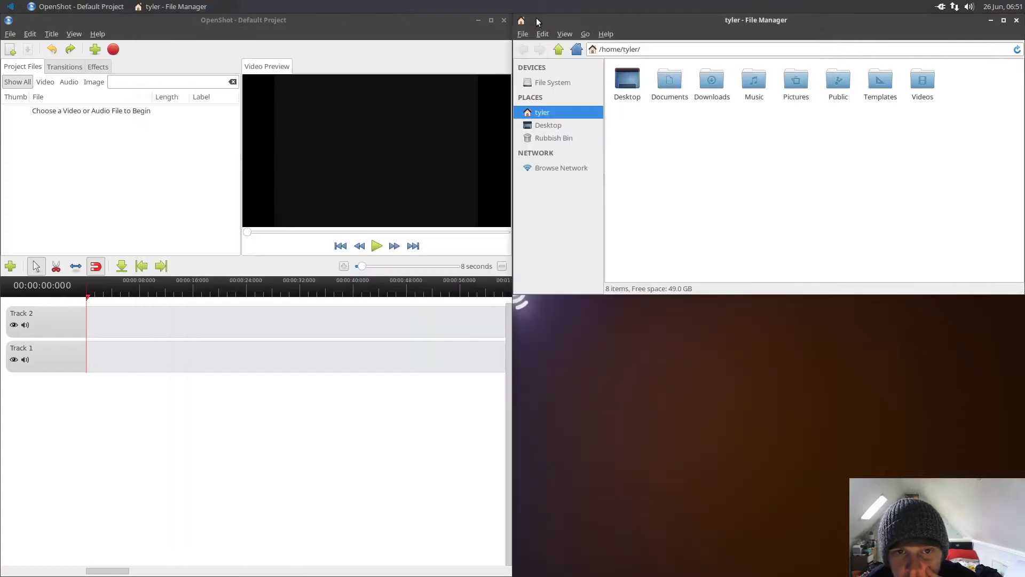
click(1017, 20)
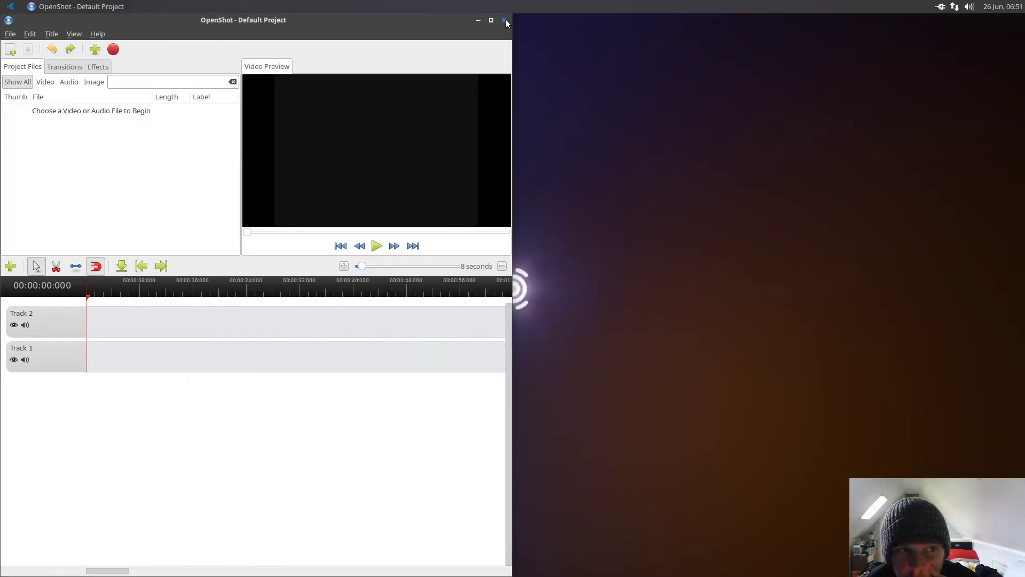
Step: Close OpenShot and open Panel Preferences from the panel's context menu
click(505, 21)
right_click(501, 7)
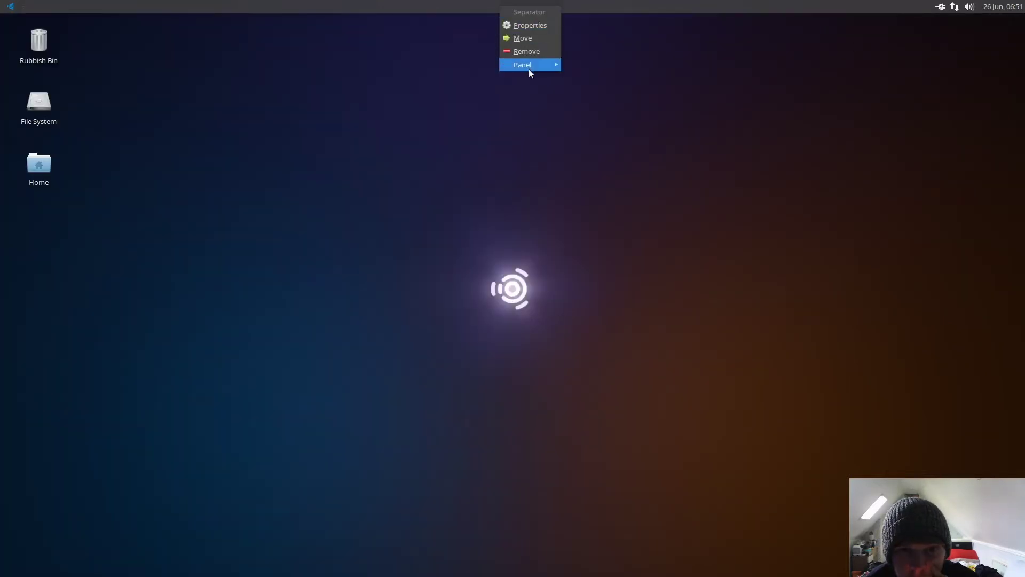
mouse_move(529, 66)
click(610, 77)
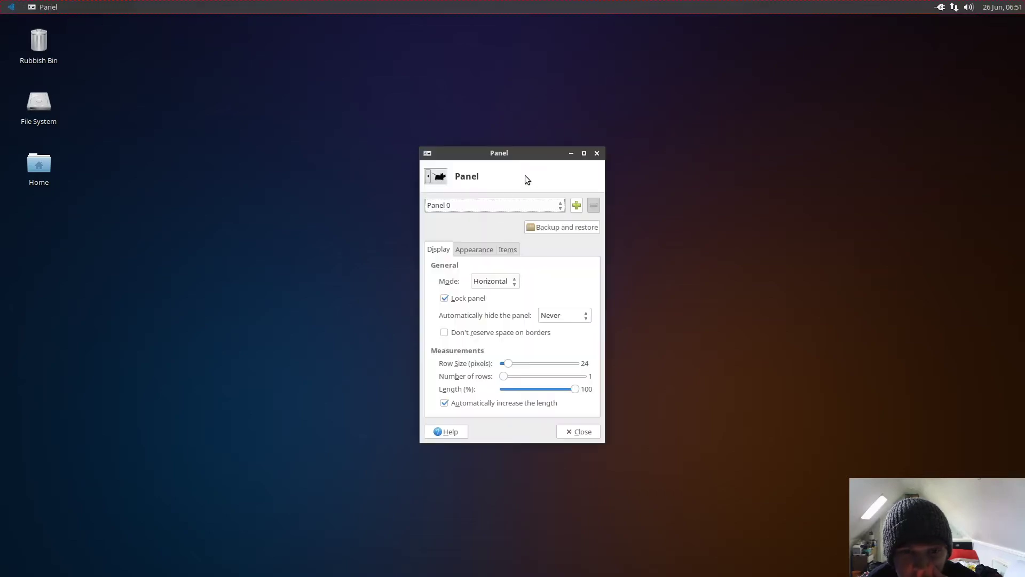
Step: Remove the Window Buttons item from the panel's Items list and close preferences
click(477, 251)
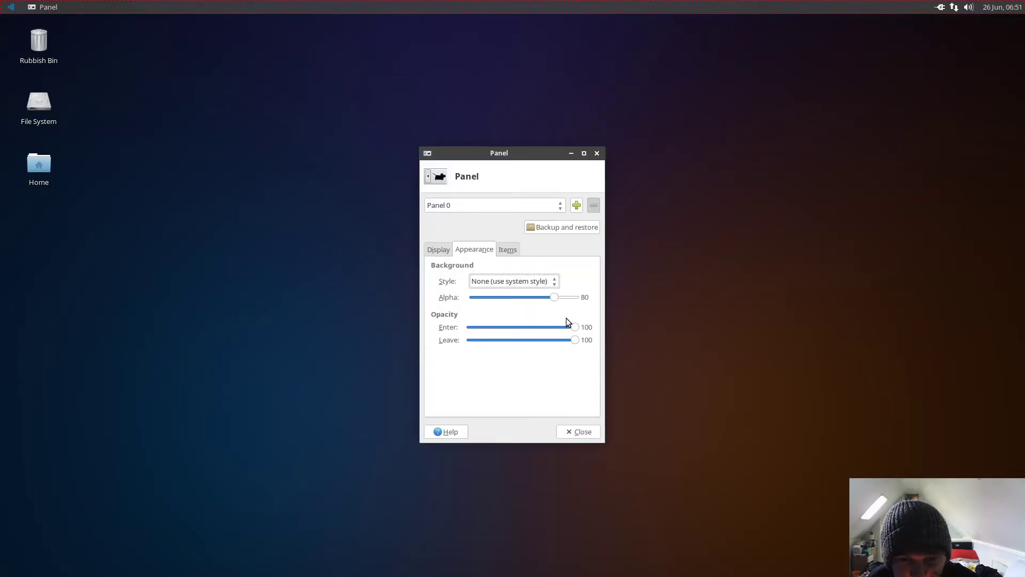
click(508, 250)
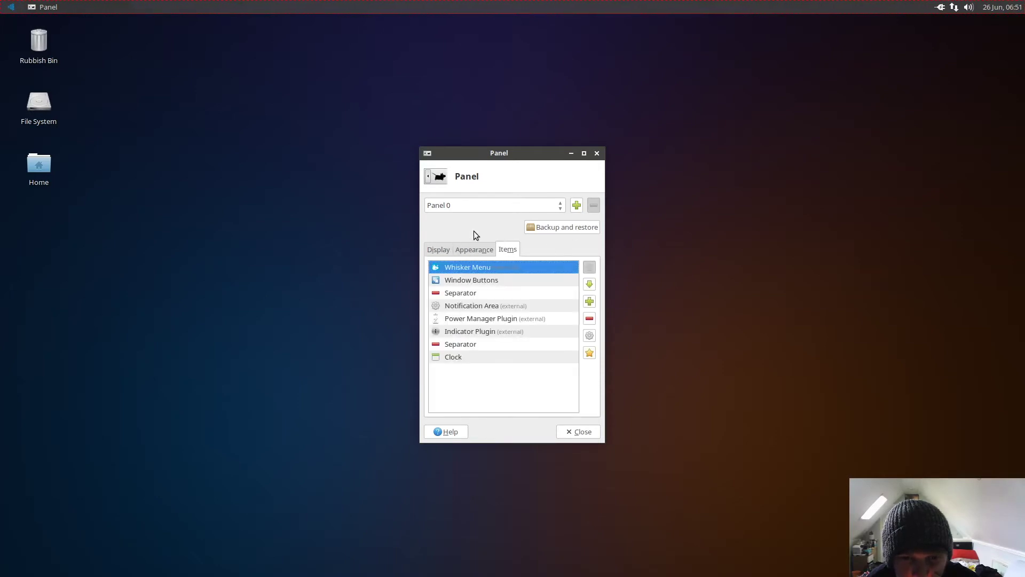
click(481, 281)
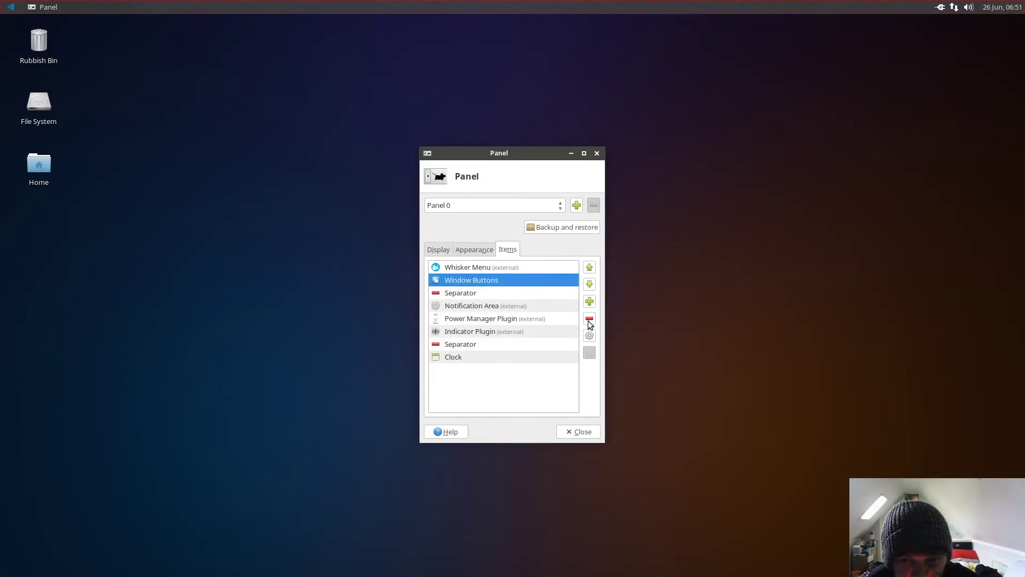
click(589, 319)
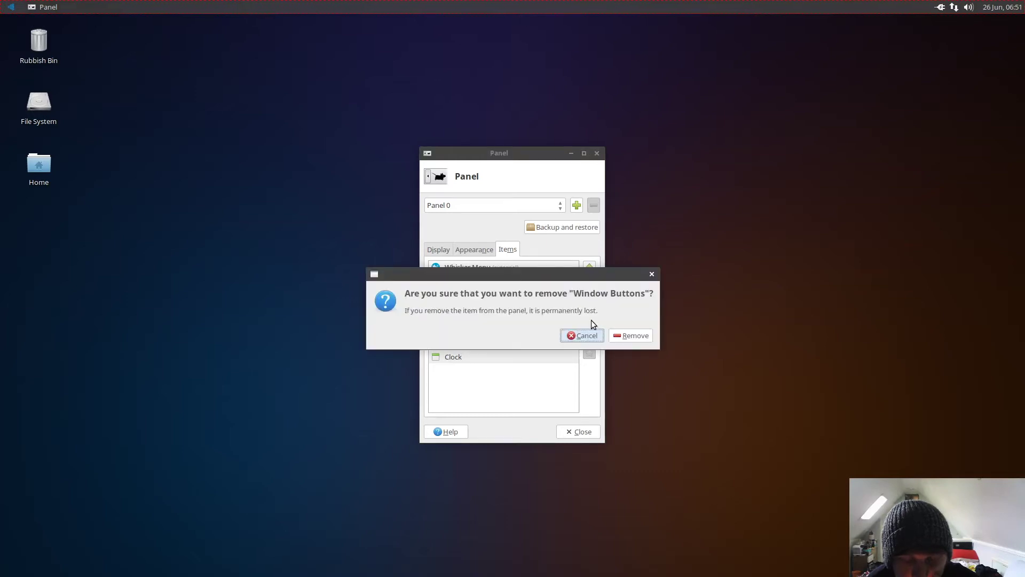
click(635, 336)
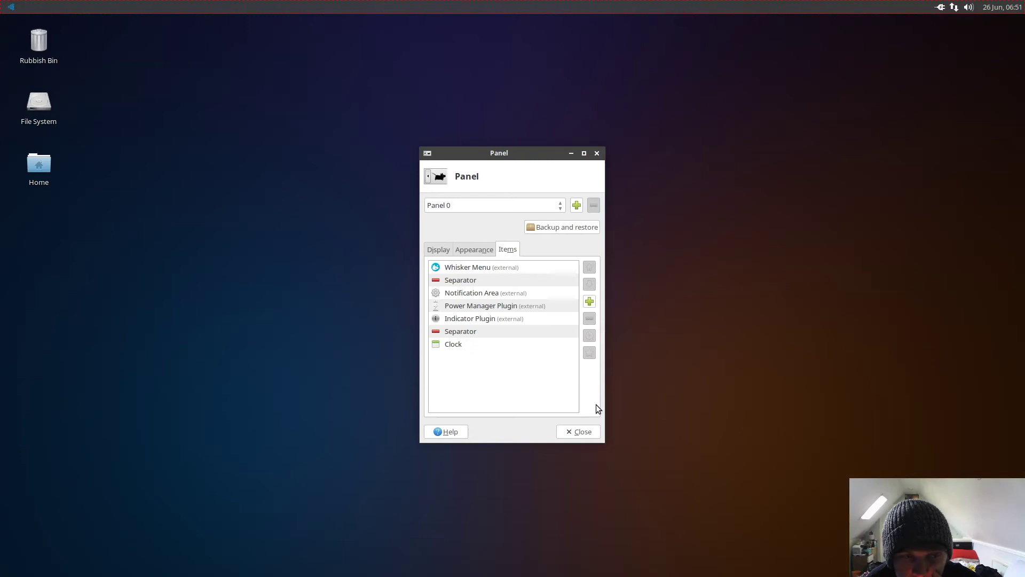
click(582, 432)
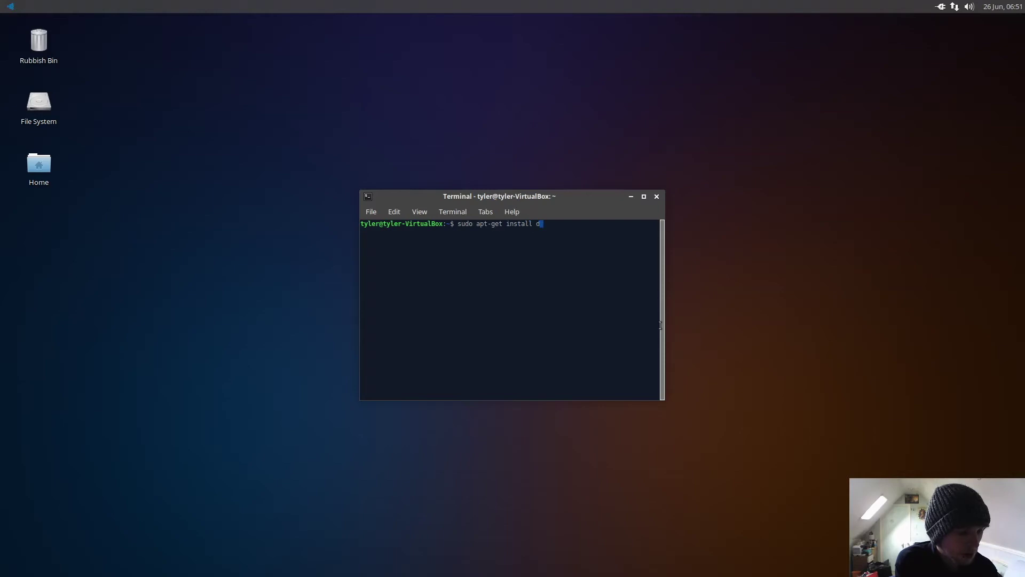
Step: Run 'sudo apt-get install docky' with the password, confirm with y, then minimize the terminal
text(ocky)
key(Return)
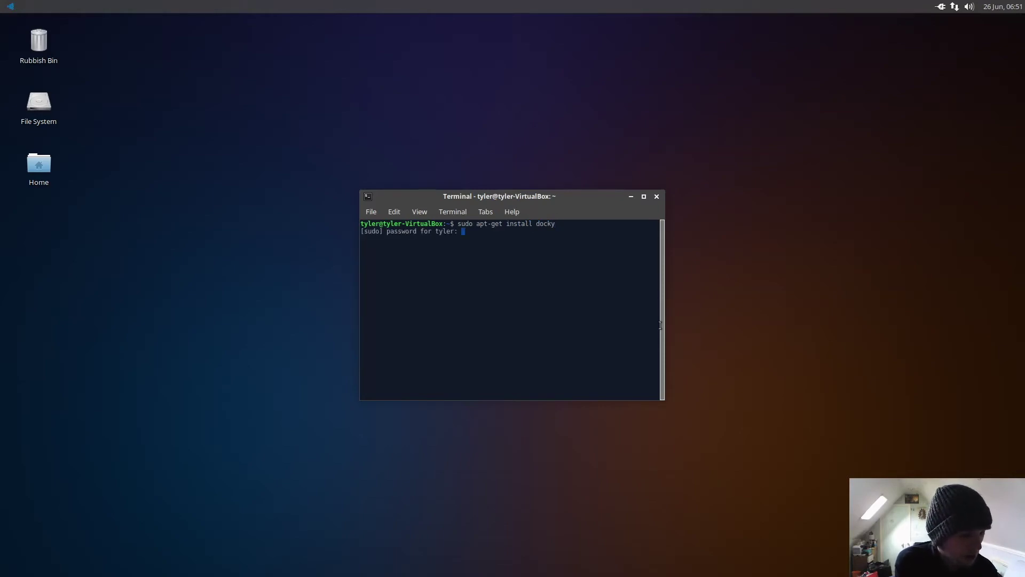
key(Return)
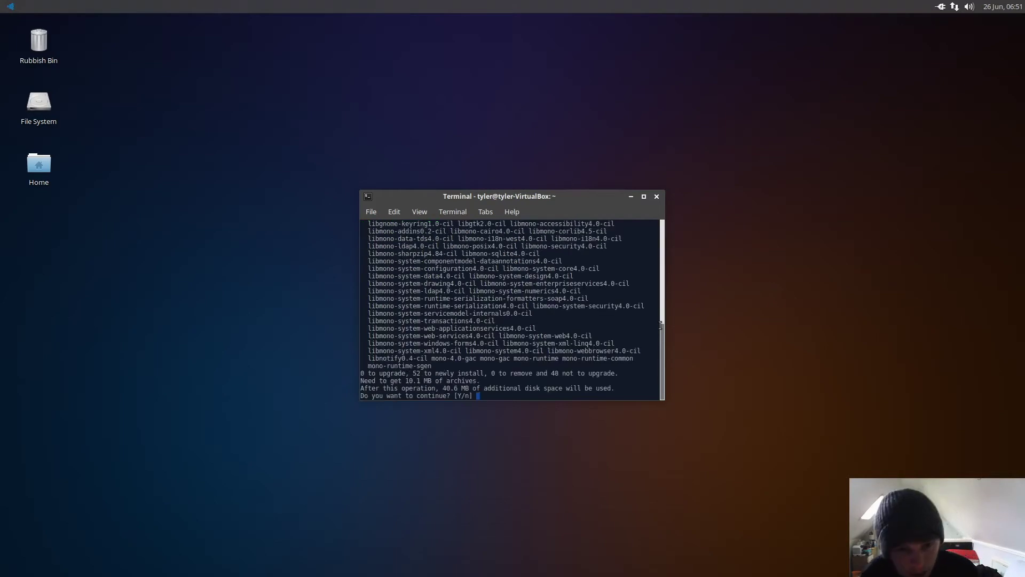
text(y)
key(Return)
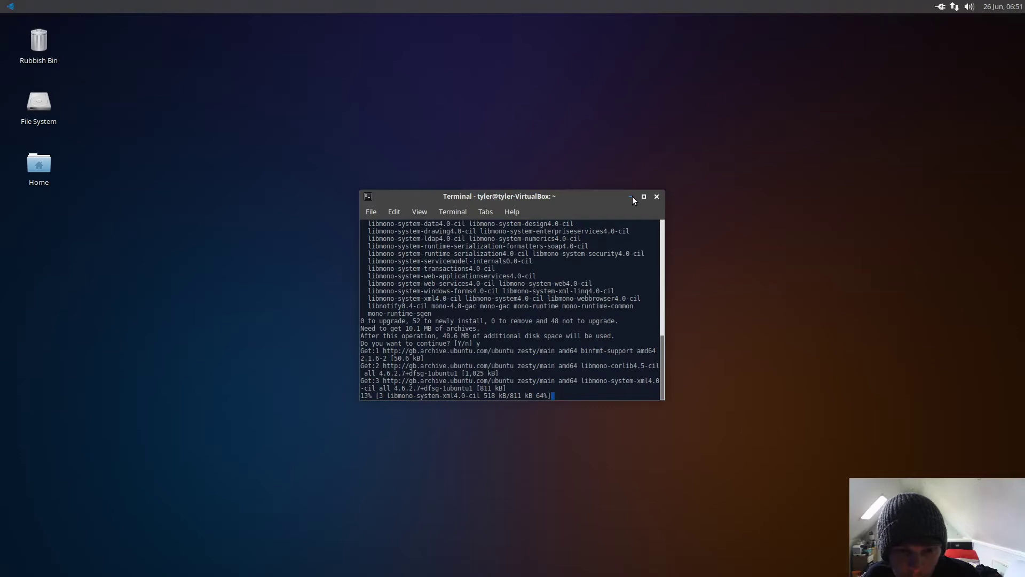
click(631, 196)
click(1, 4)
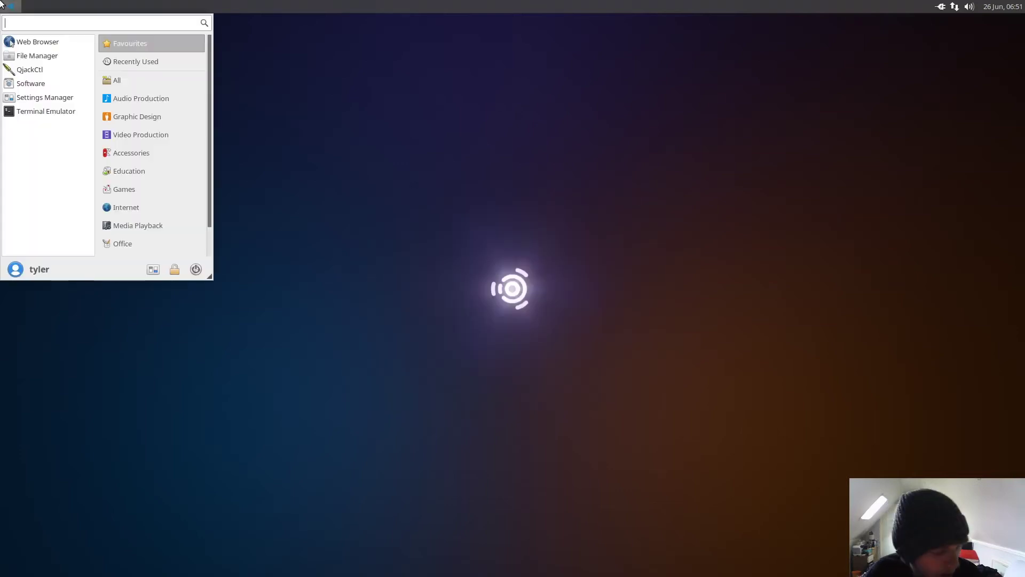
Step: Search 'task', launch Task Manager, sort processes by PID, and close it
text(task)
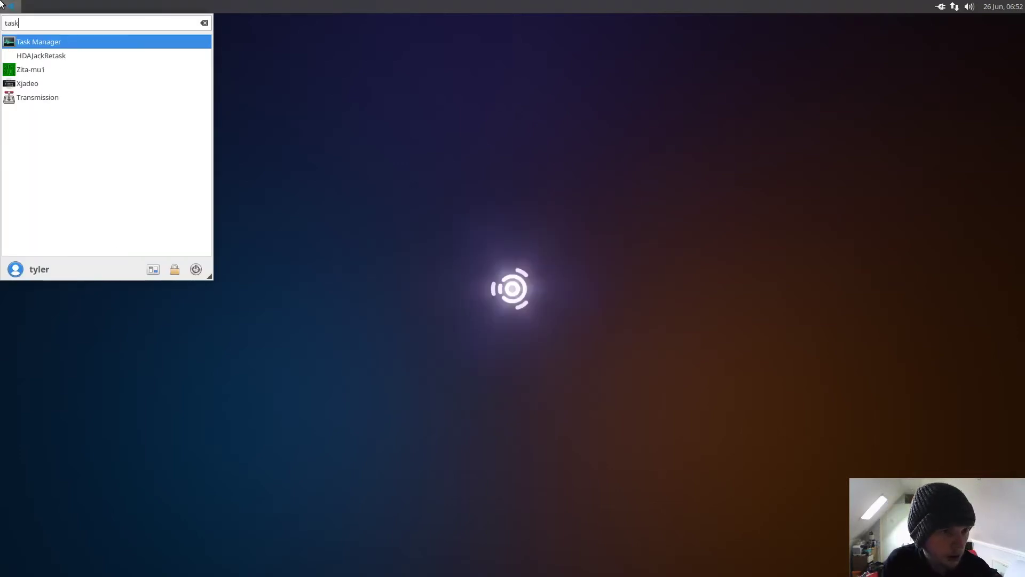
click(58, 43)
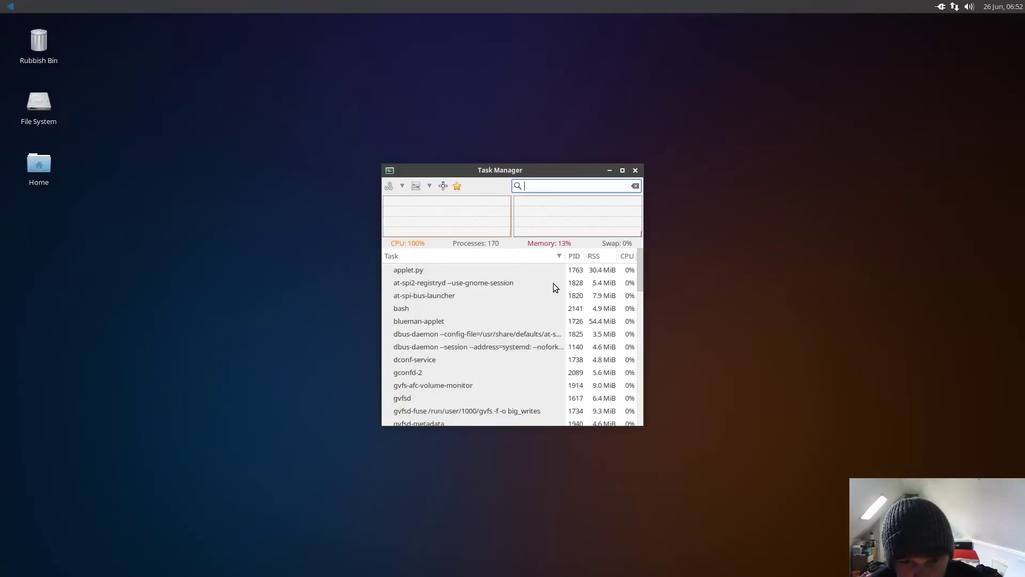
drag(504, 170, 521, 144)
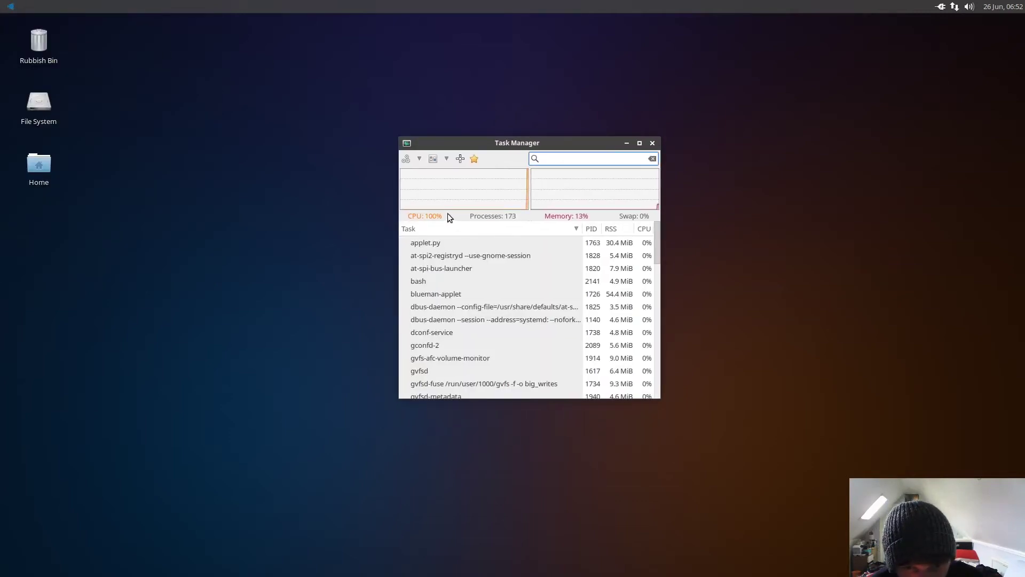
click(589, 229)
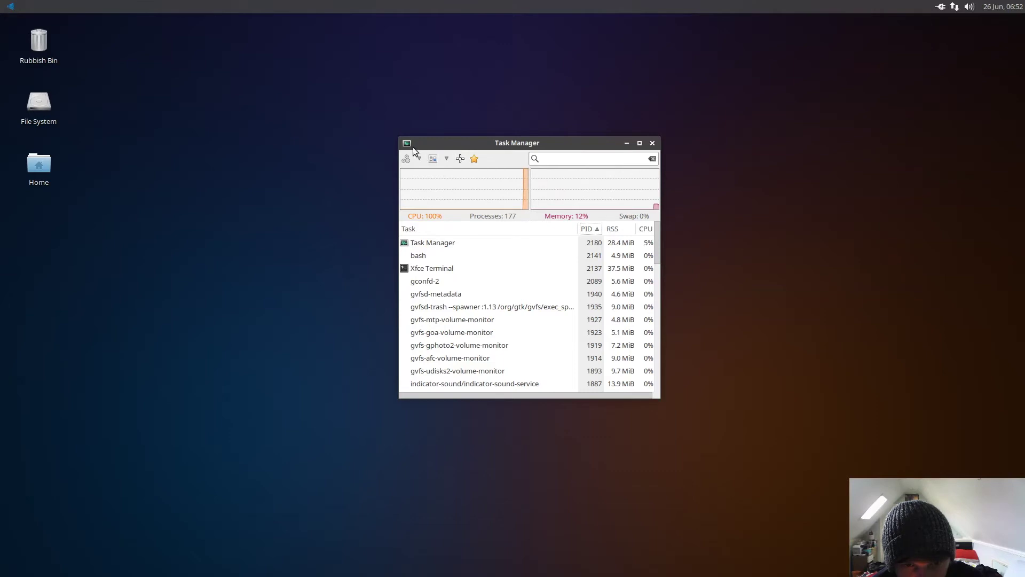
click(653, 143)
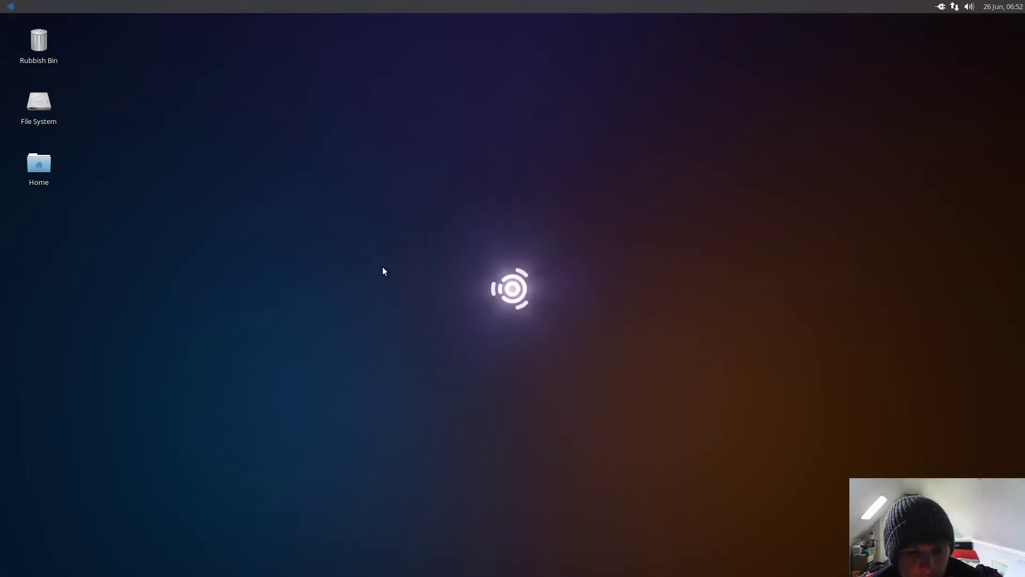
Step: Raise the terminal with Alt+Tab, check the calendar and volume menus, and reposition it
key(alt+Tab)
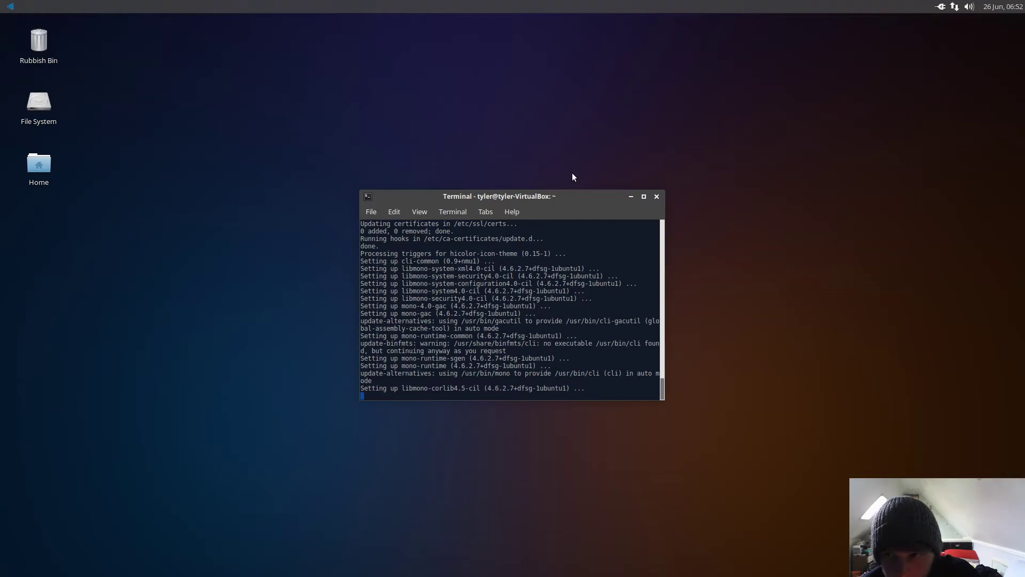
click(1004, 6)
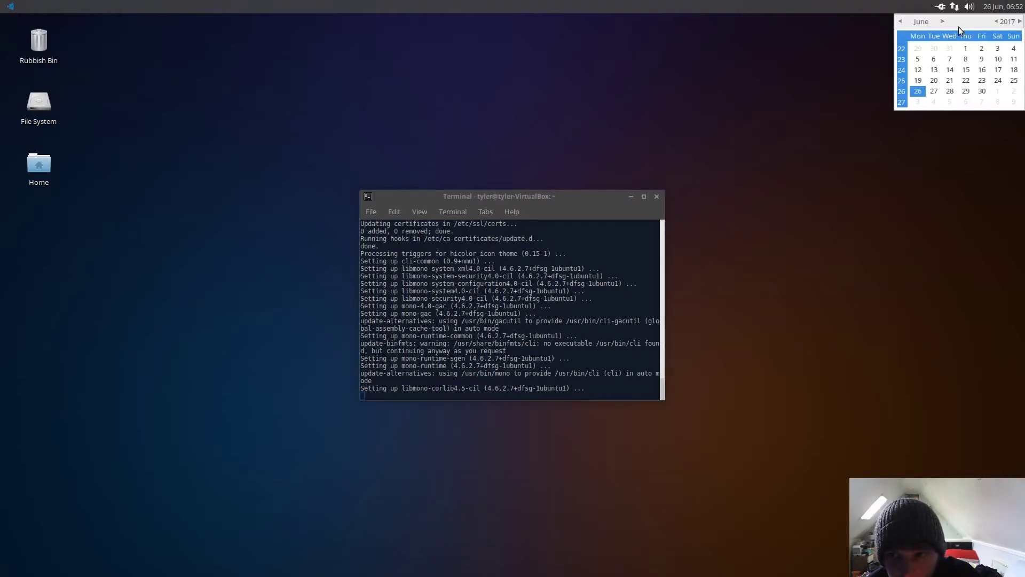
click(969, 6)
click(970, 6)
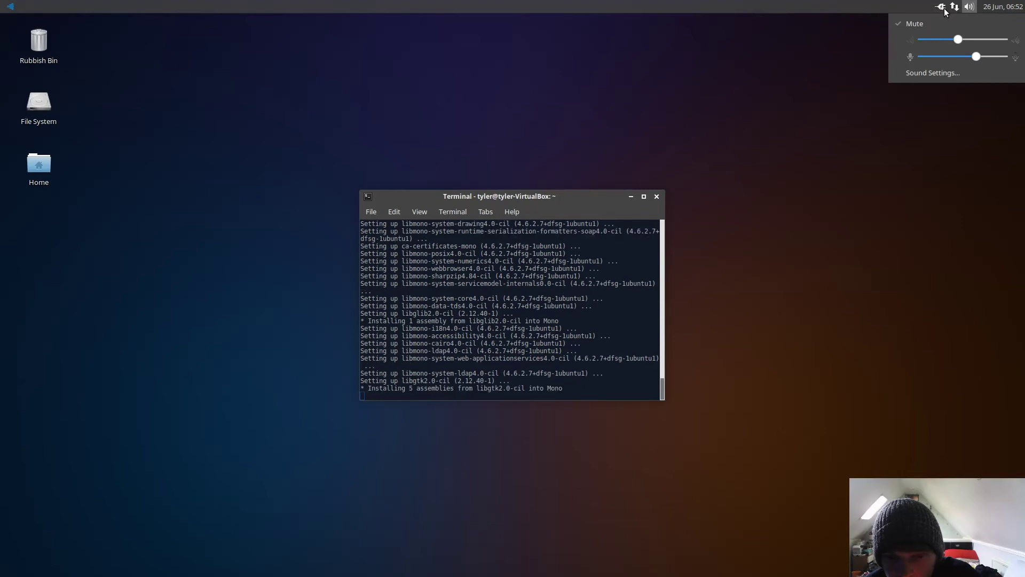
click(517, 202)
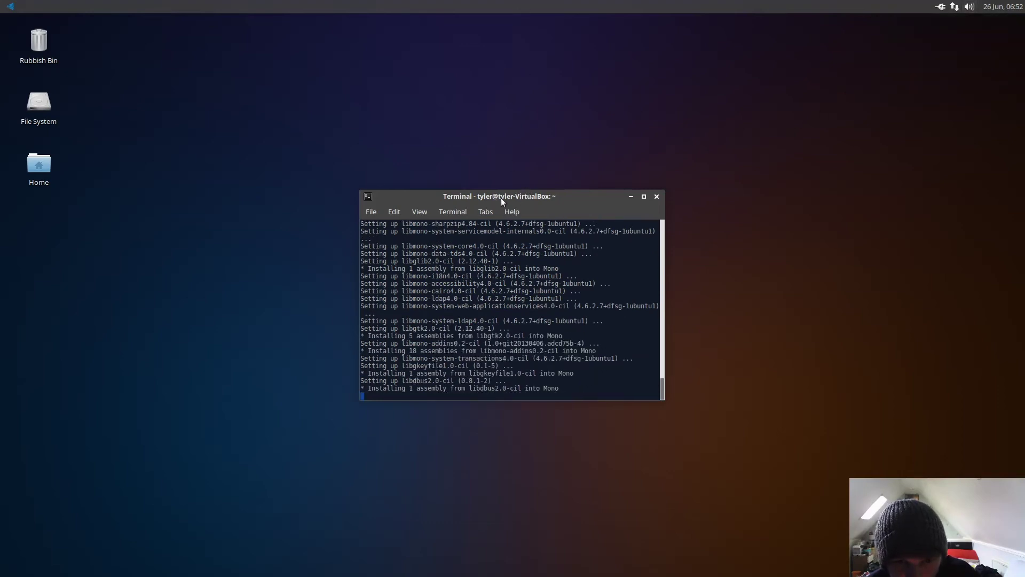
drag(516, 201, 527, 167)
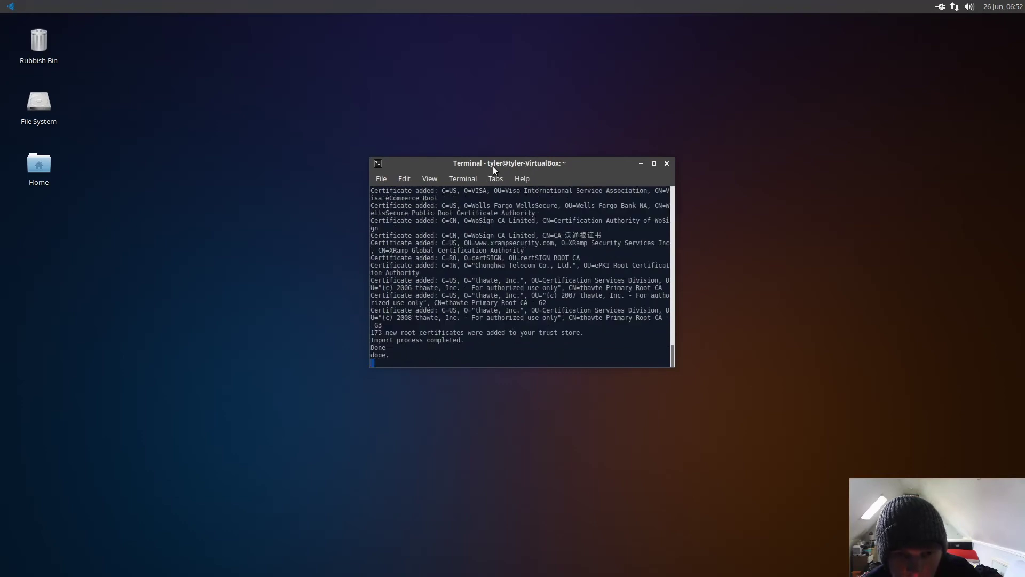
drag(494, 165, 506, 154)
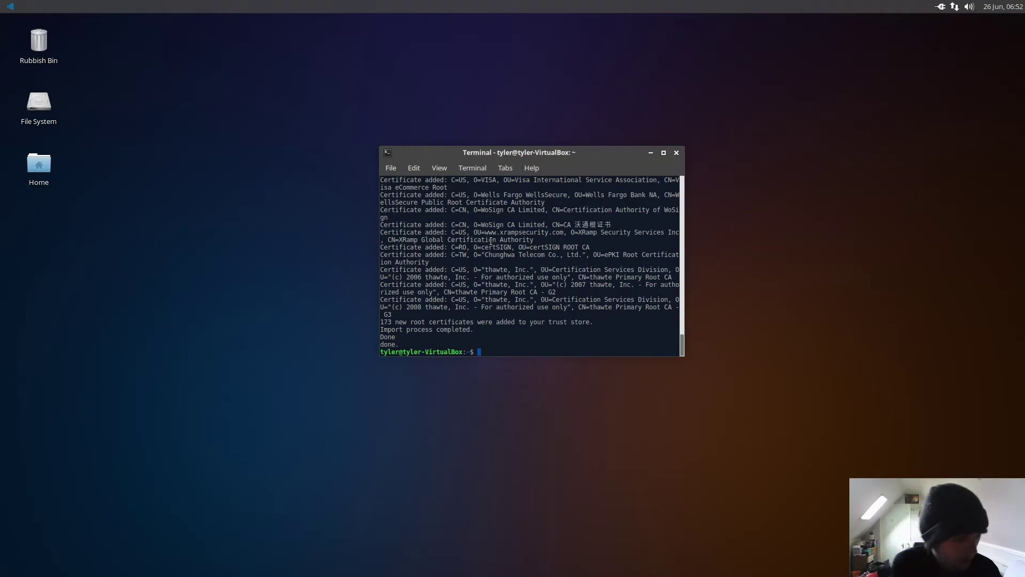
Step: Install htop with 'sudo apt-get install htop'
text(sudo aot0)
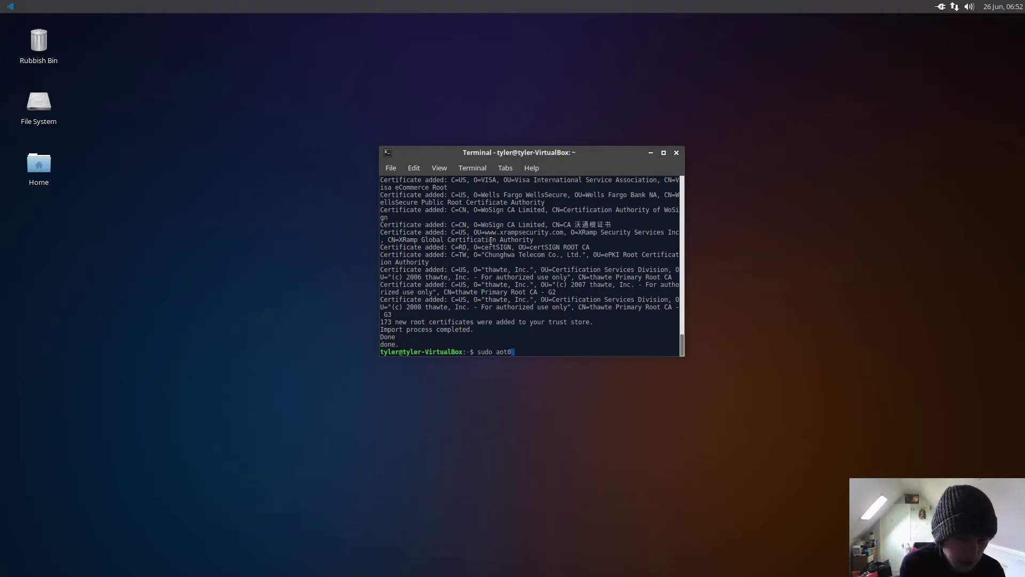
key(BackSpace)
key(BackSpace)
key(BackSpace)
text(pt-get i)
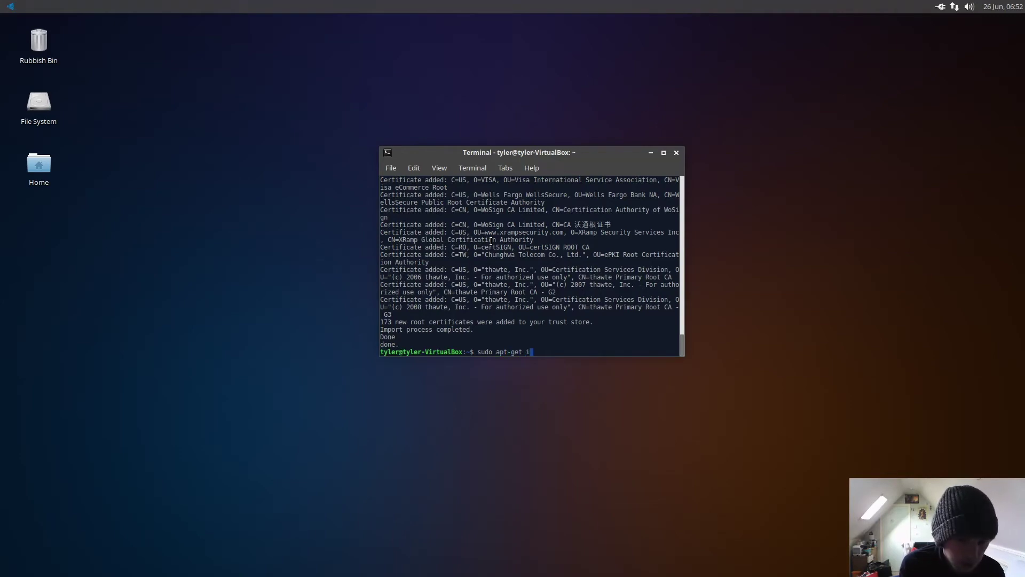
text(nstr)
key(BackSpace)
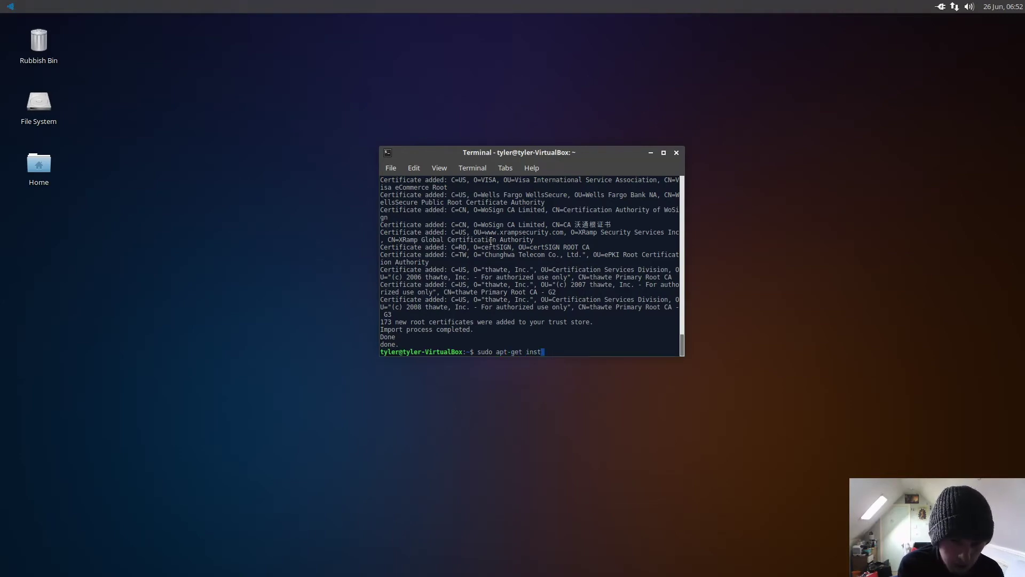
text(all htop)
key(Return)
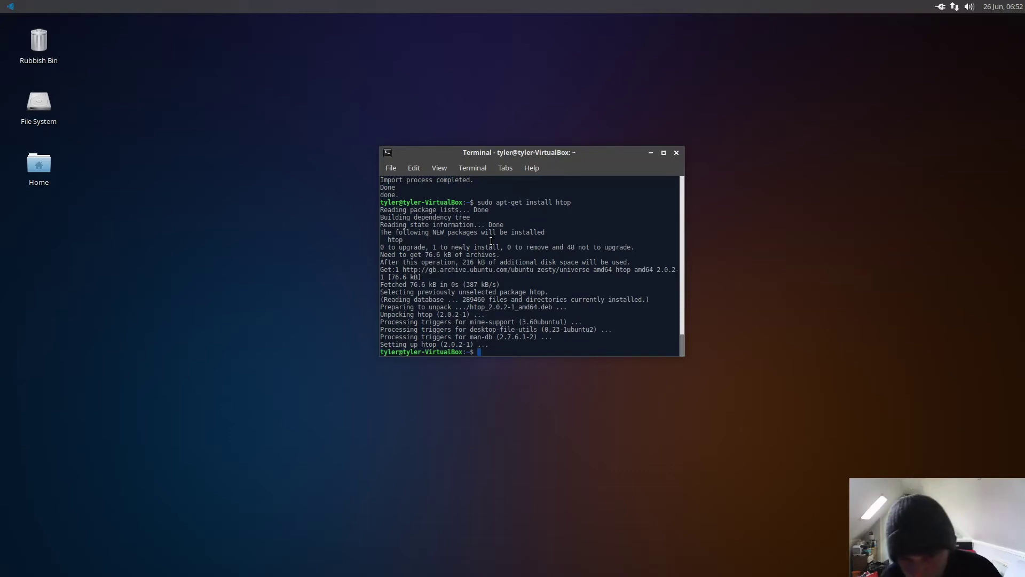
Step: Run htop and move the terminal window up and to the right
text(htop)
key(Return)
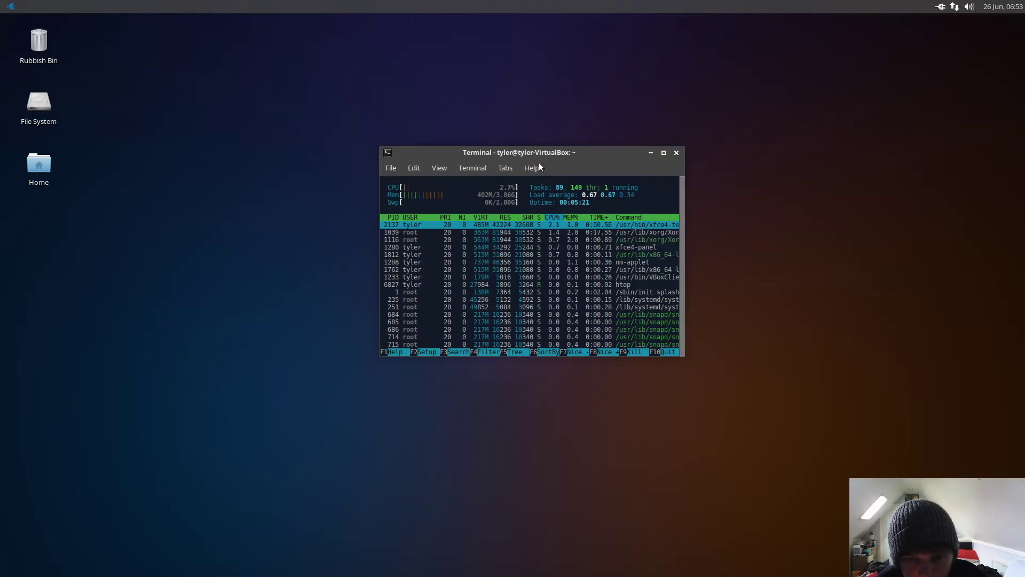
drag(534, 153, 568, 116)
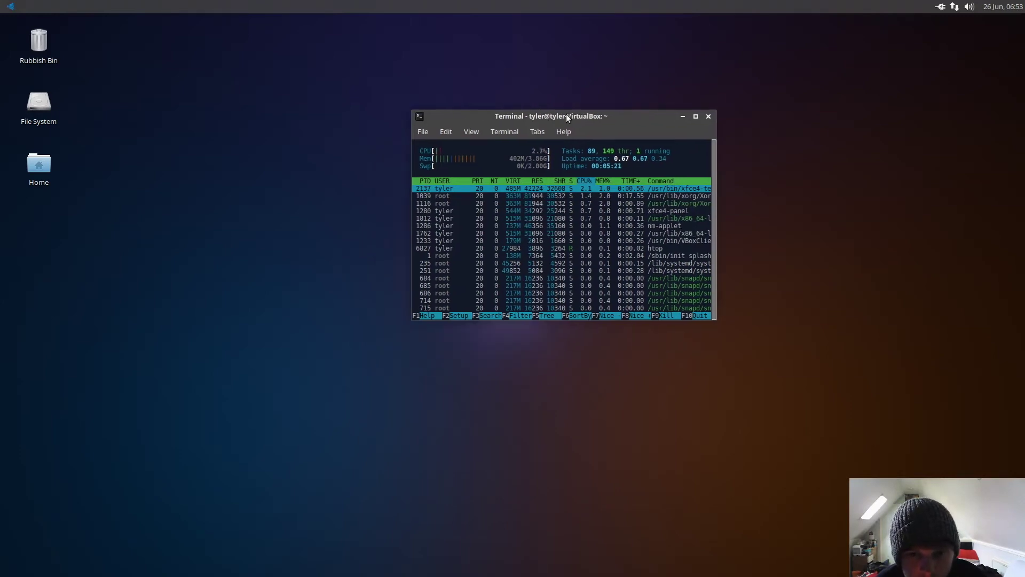
Step: Close the htop terminal, browse Video Production, then search 'docky' and launch Docky
click(709, 117)
click(11, 7)
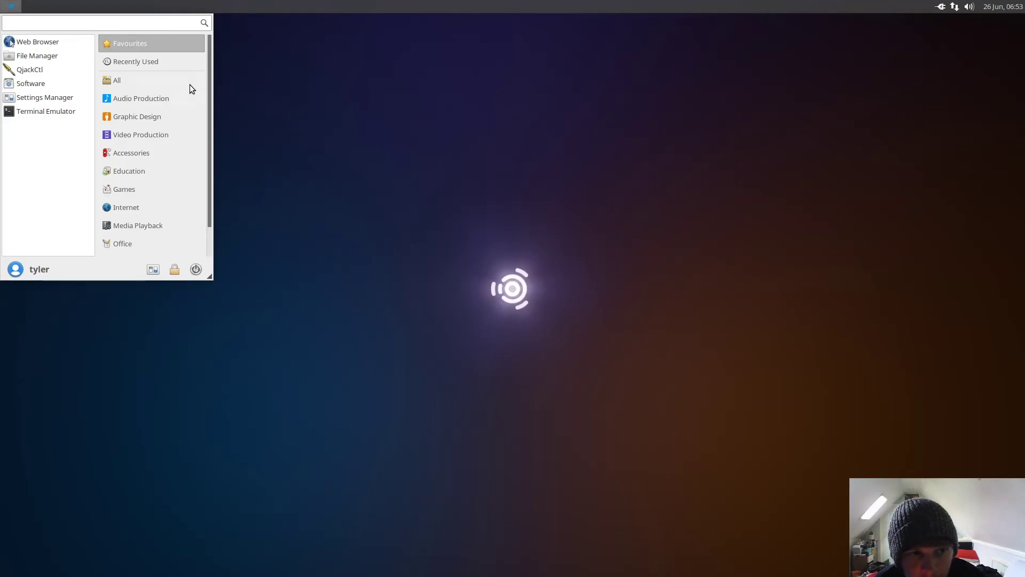
click(157, 137)
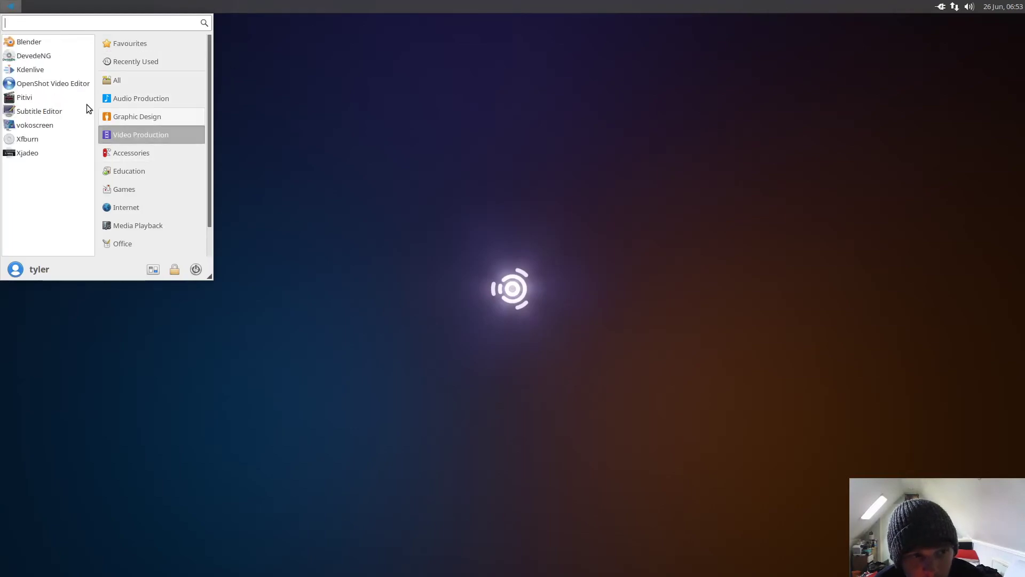
click(396, 144)
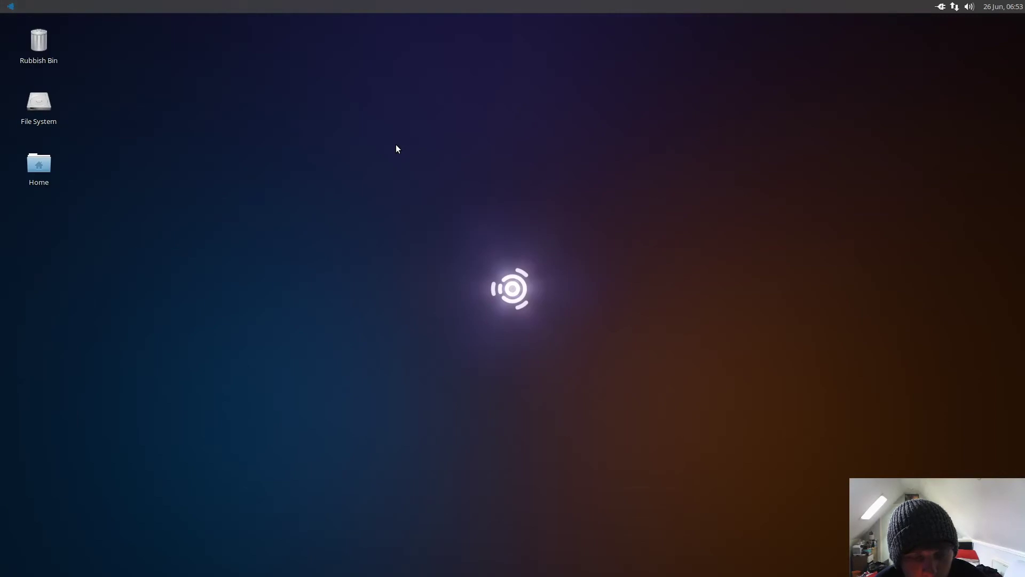
click(13, 8)
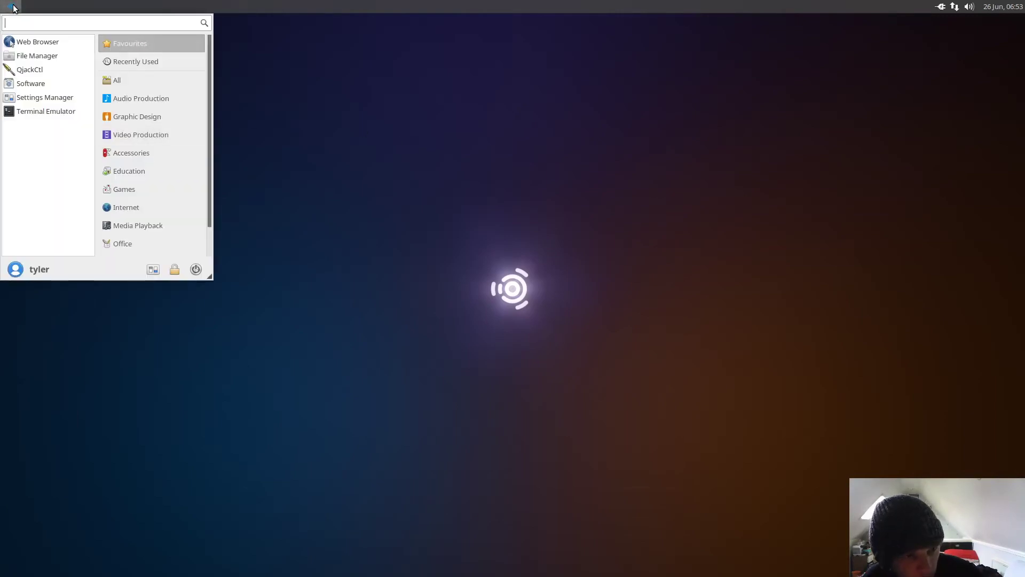
text(docky)
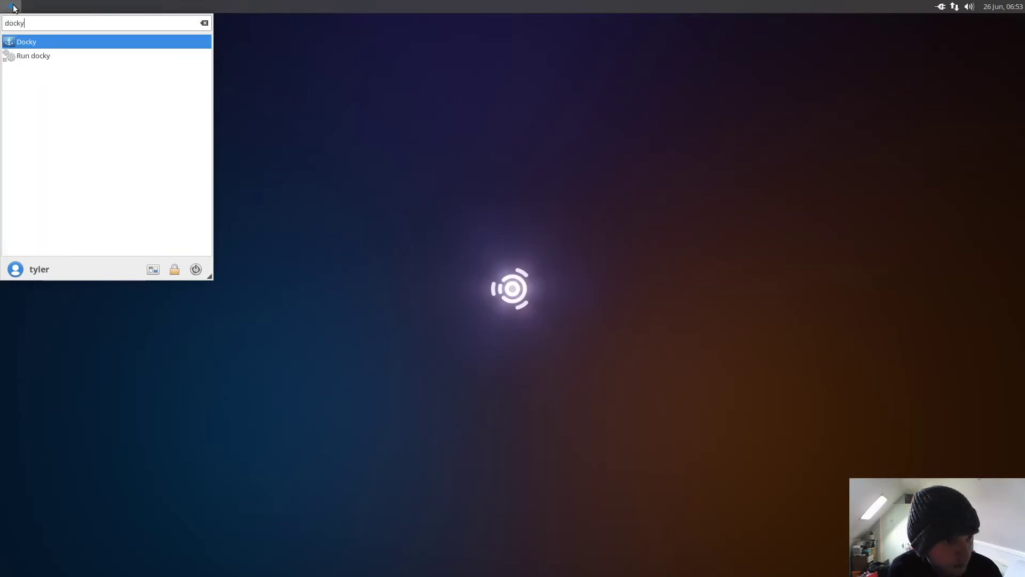
click(61, 47)
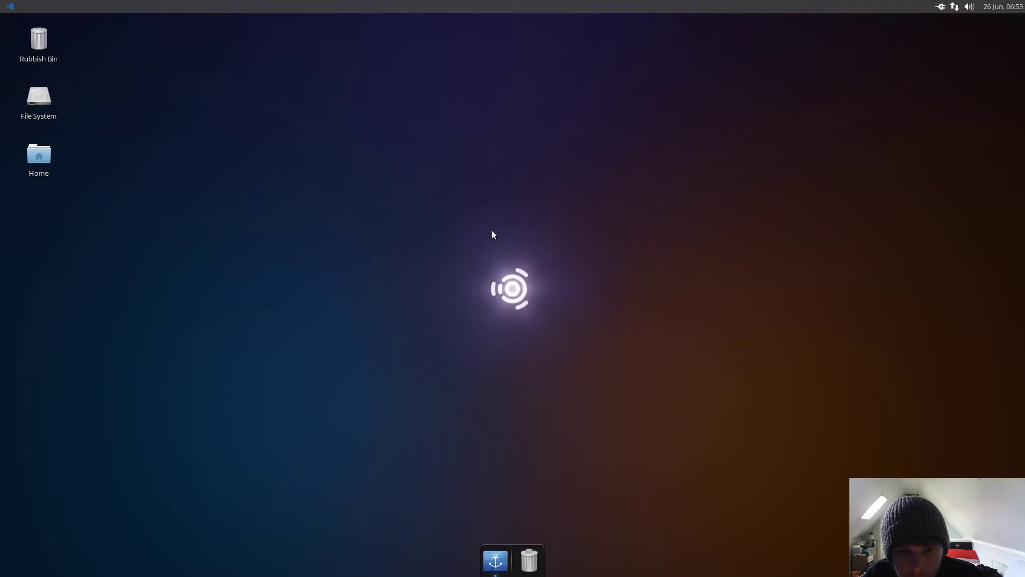
Step: Open Docky settings and try the Smoke and Transparent themes, then revert to Classic
click(495, 555)
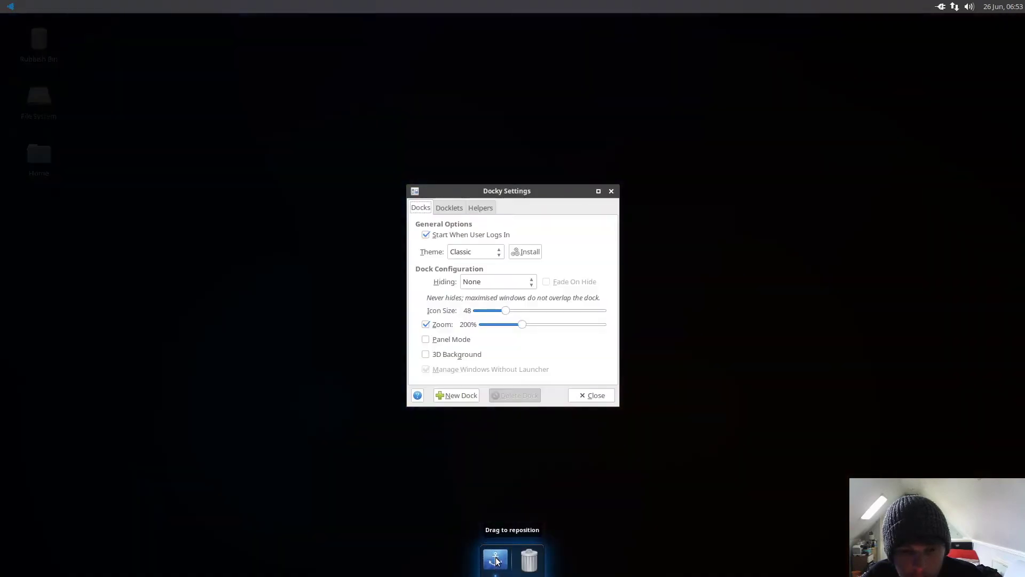
click(478, 252)
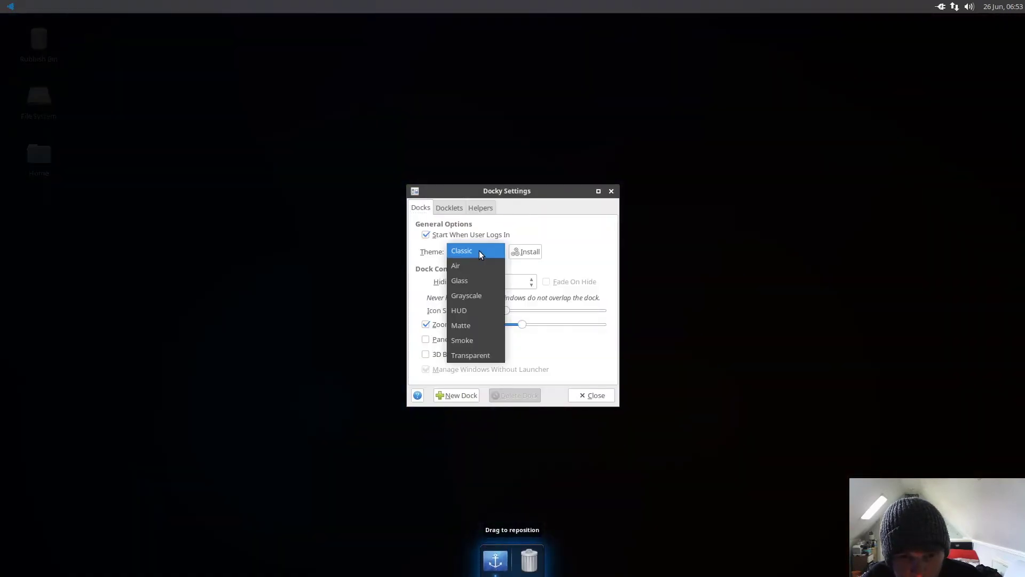
click(482, 340)
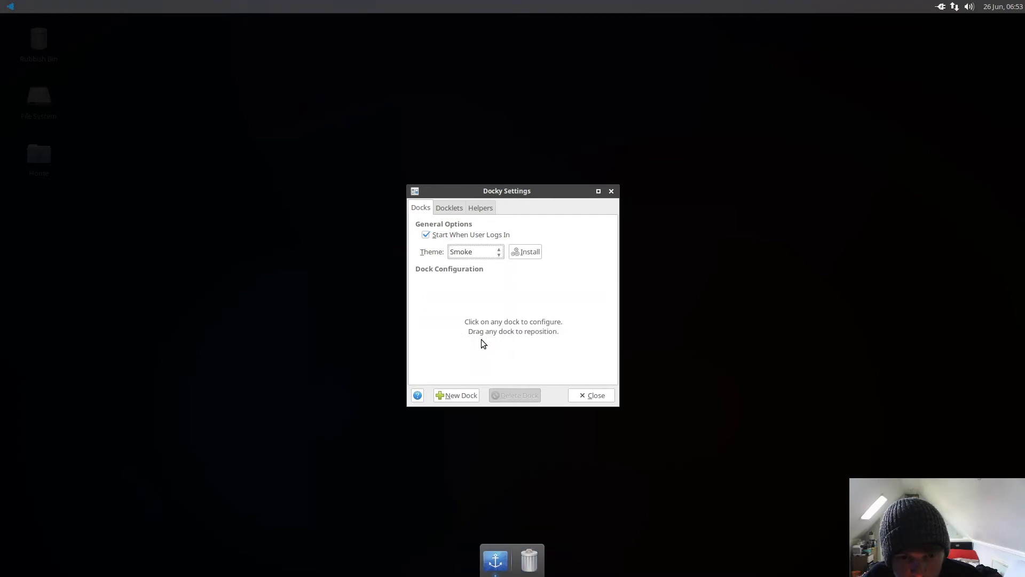
click(473, 252)
click(475, 267)
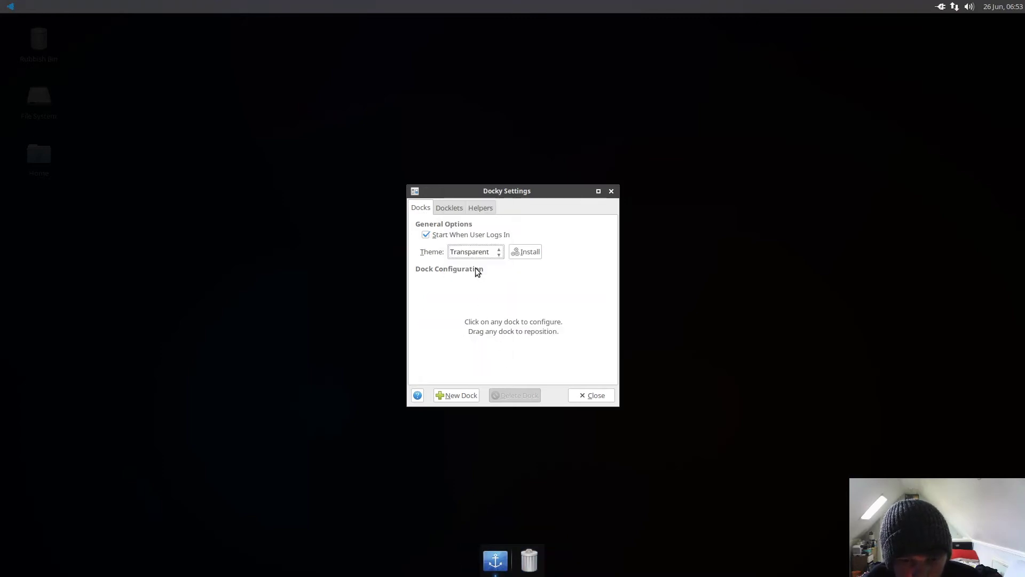
click(477, 254)
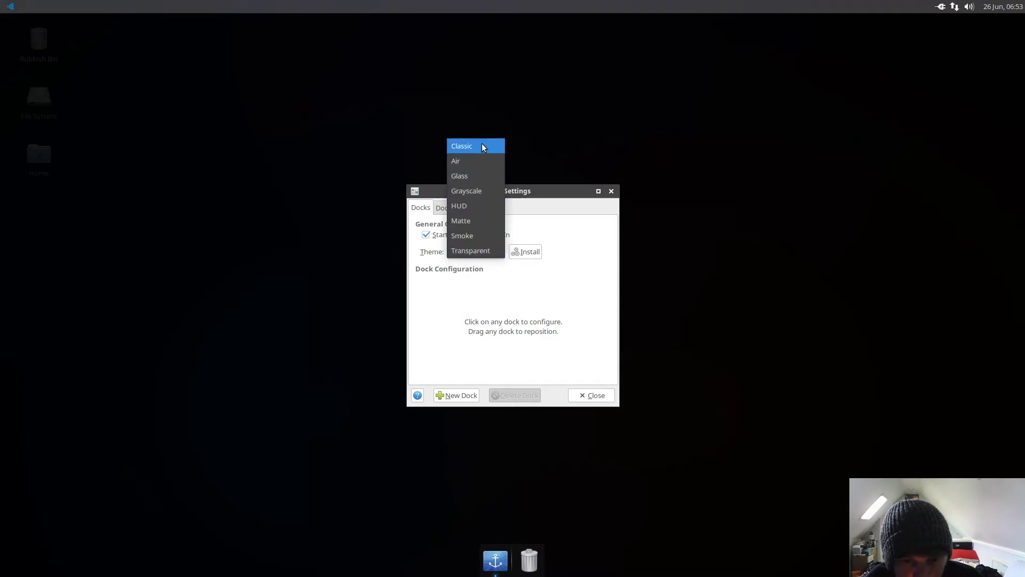
click(481, 143)
Step: Try the Air, Glass, HUD and Matte themes, return to Classic, and close settings
click(482, 252)
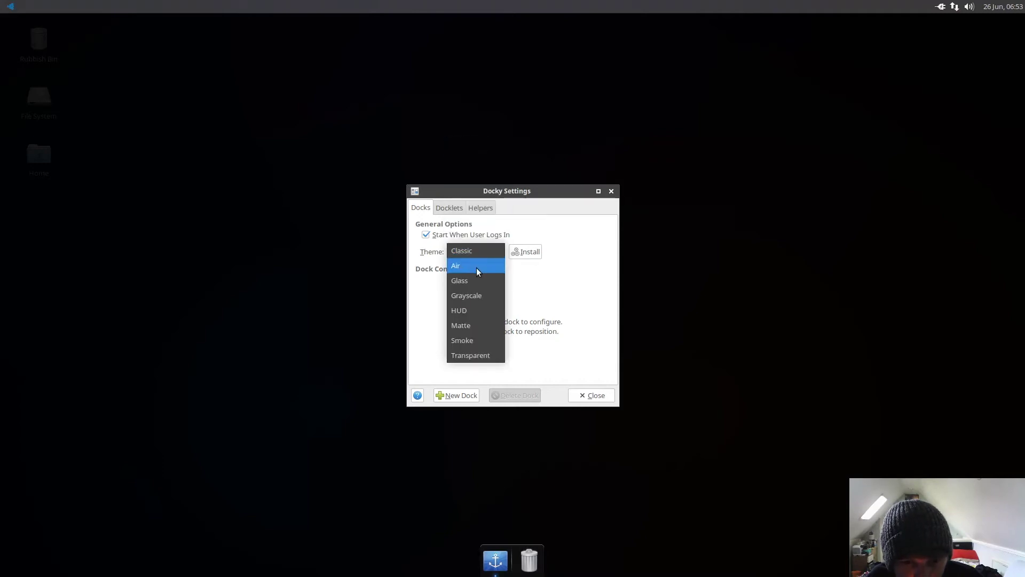
click(477, 268)
click(478, 255)
click(474, 253)
click(474, 252)
click(472, 268)
click(472, 257)
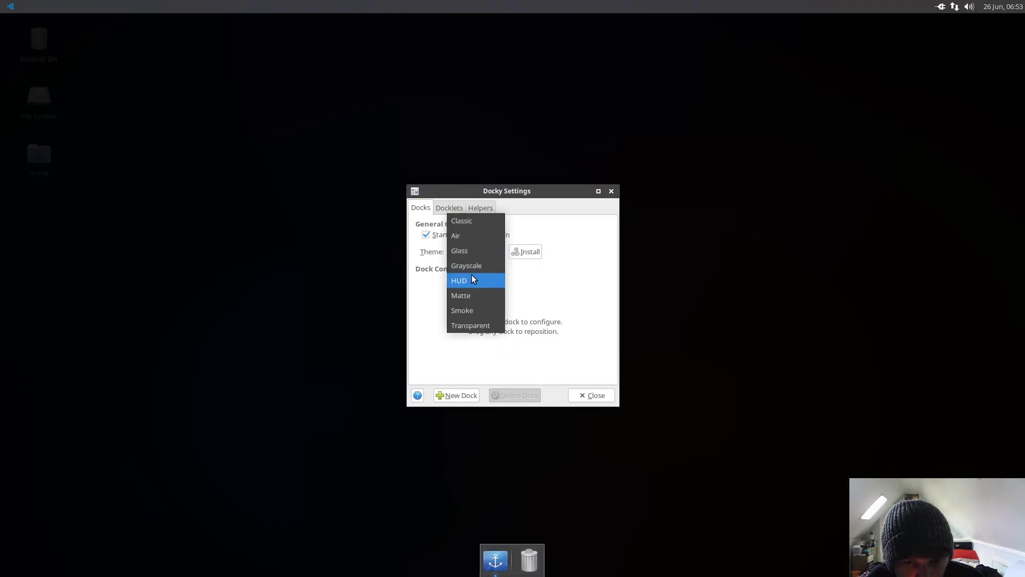
click(472, 276)
click(474, 252)
click(475, 261)
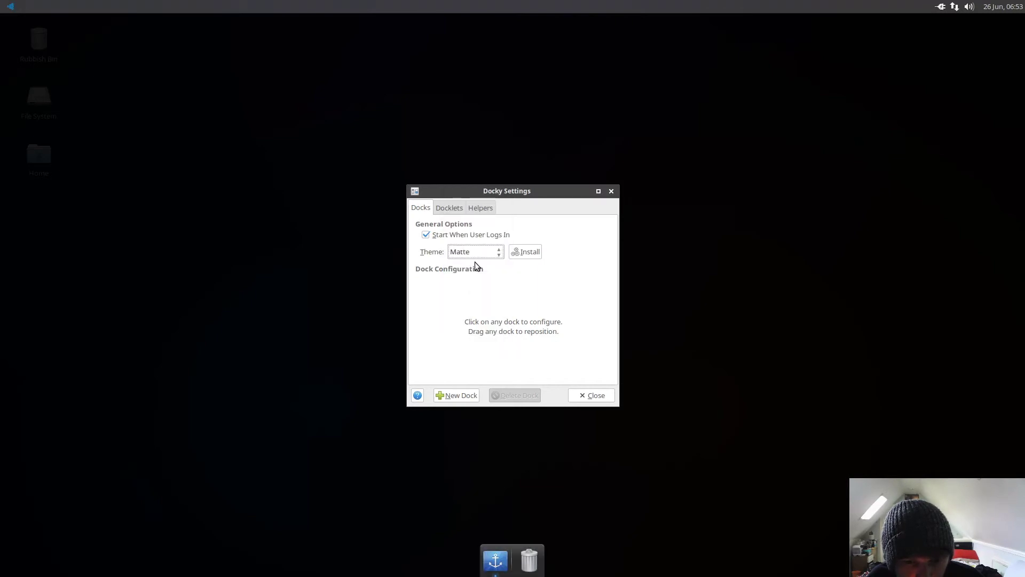
click(483, 251)
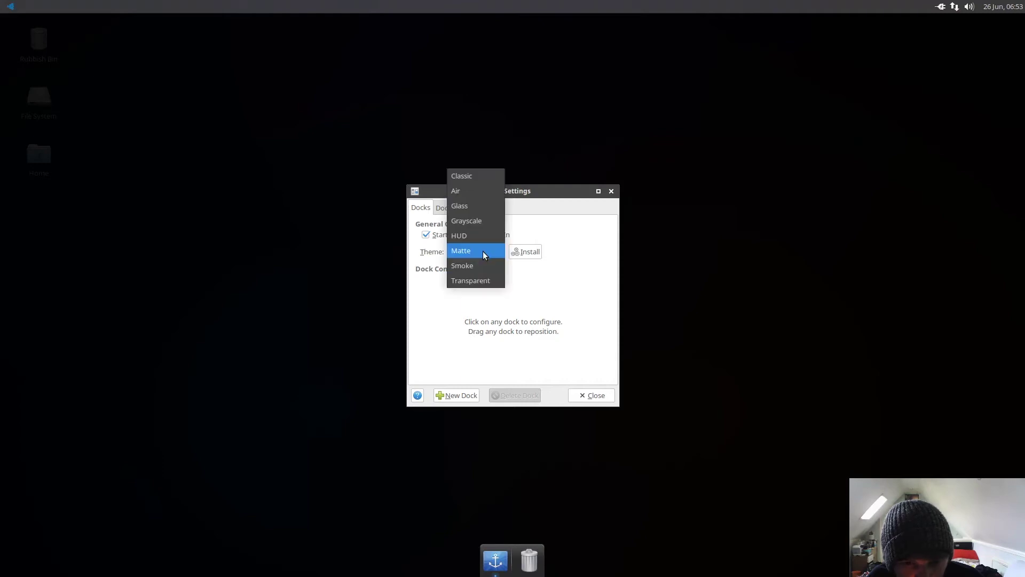
click(483, 176)
click(593, 394)
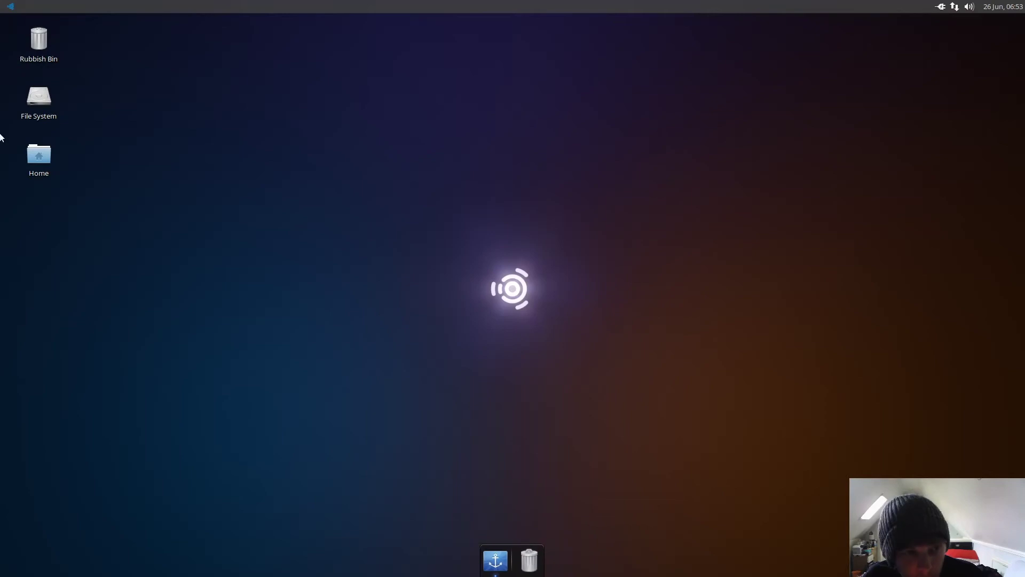
double_click(43, 158)
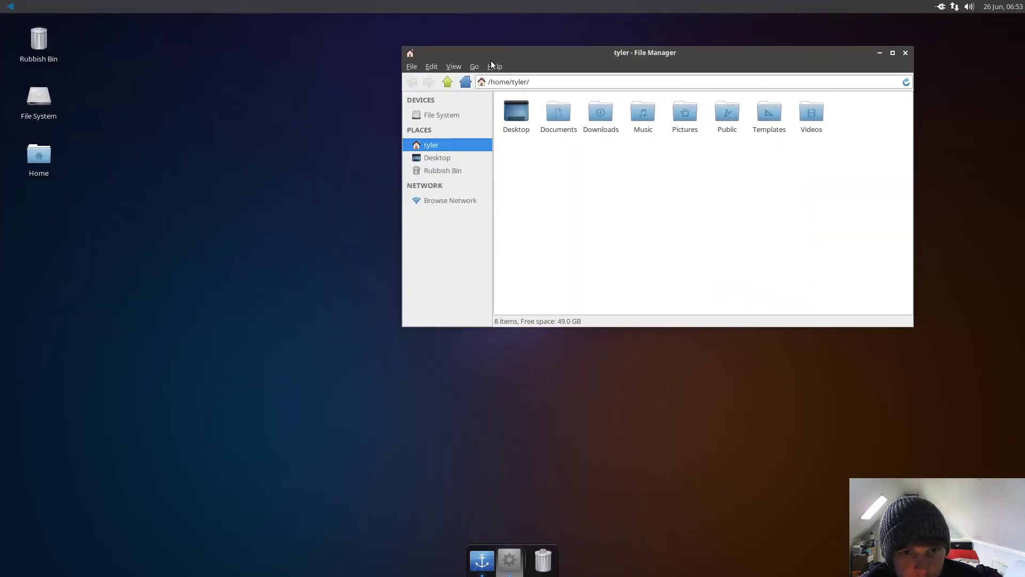
click(495, 66)
click(508, 93)
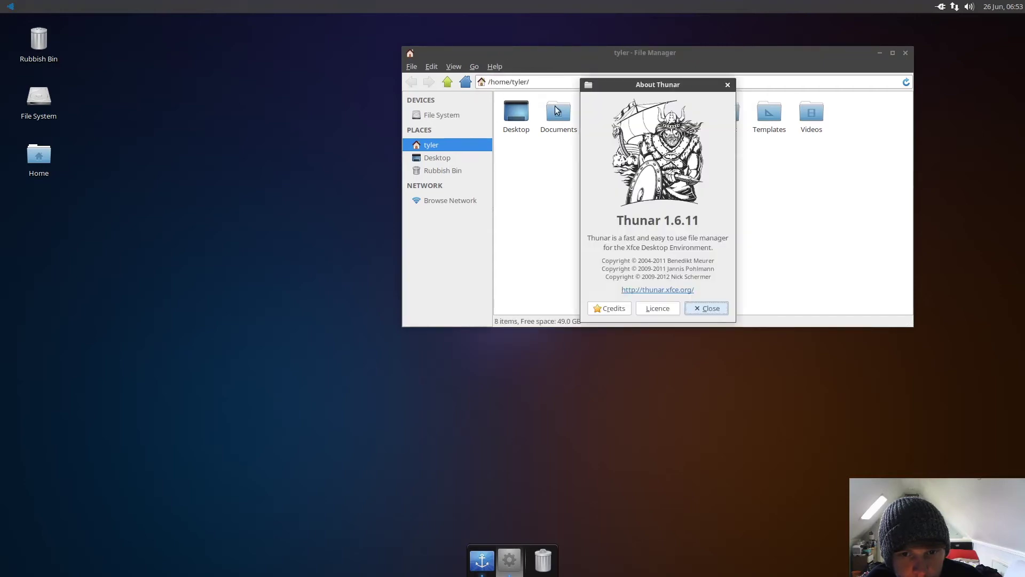
click(710, 310)
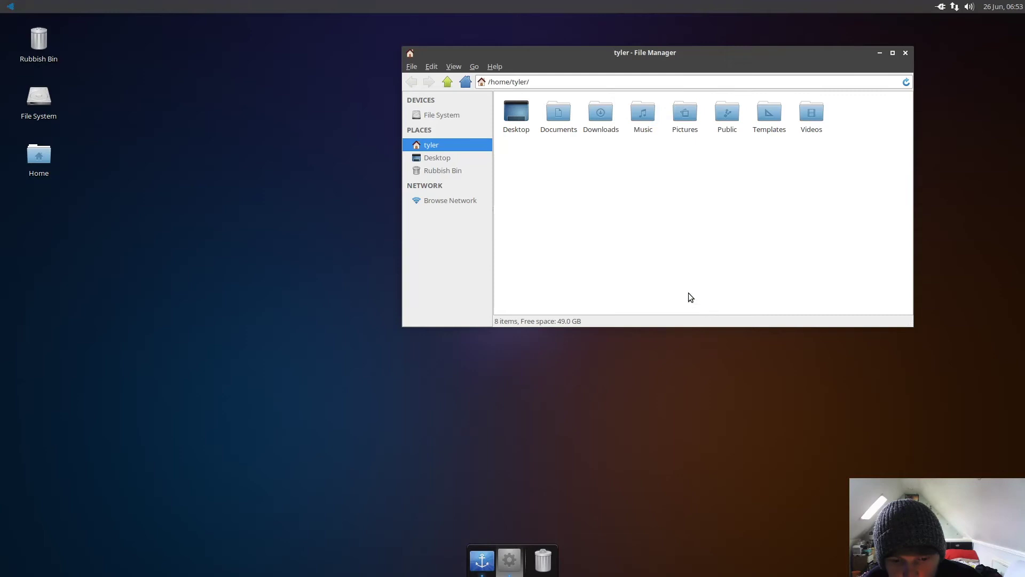
click(881, 53)
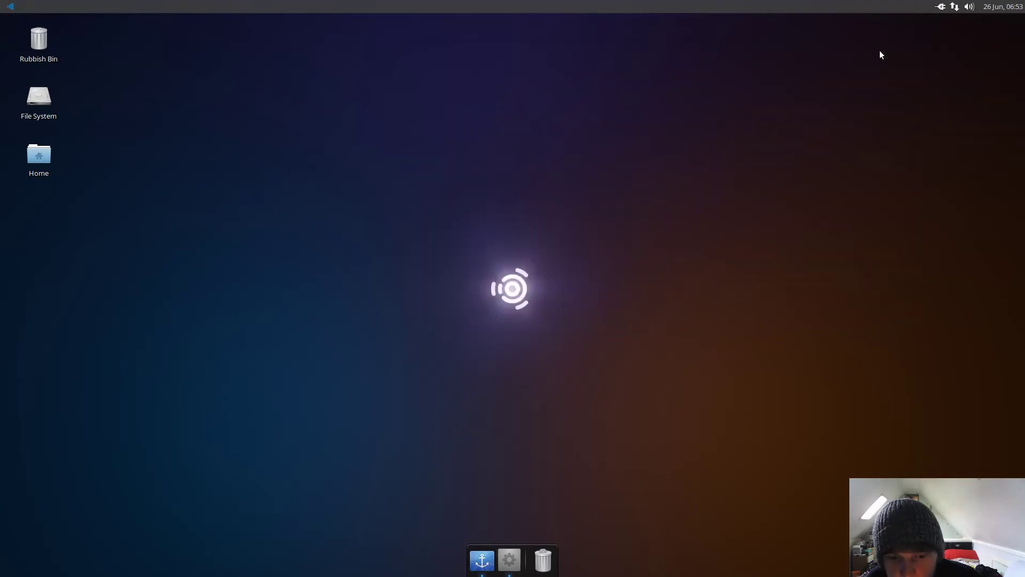
click(504, 557)
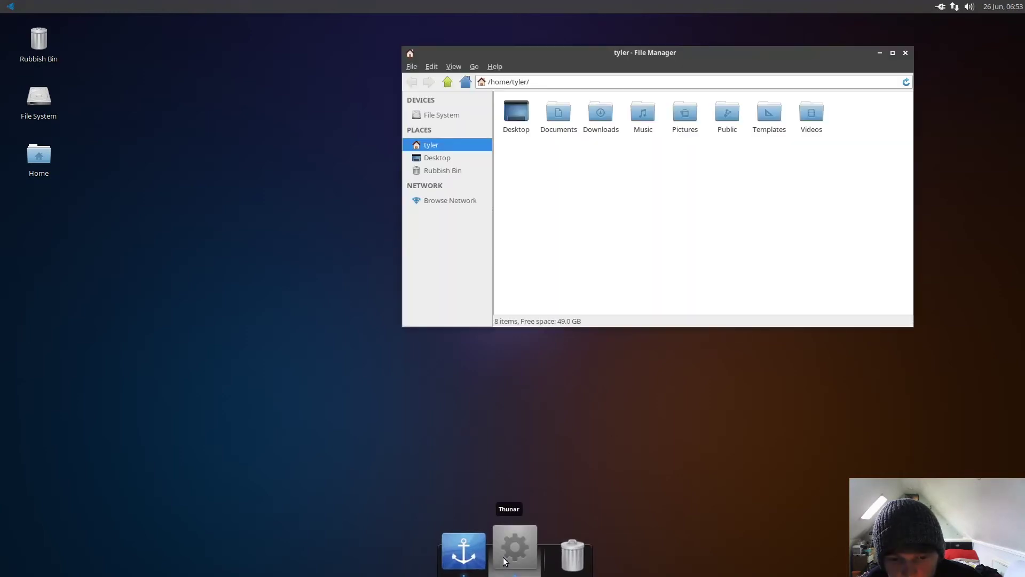
Step: Close the file manager and launch LibreOffice Writer by searching 'lio'
click(906, 53)
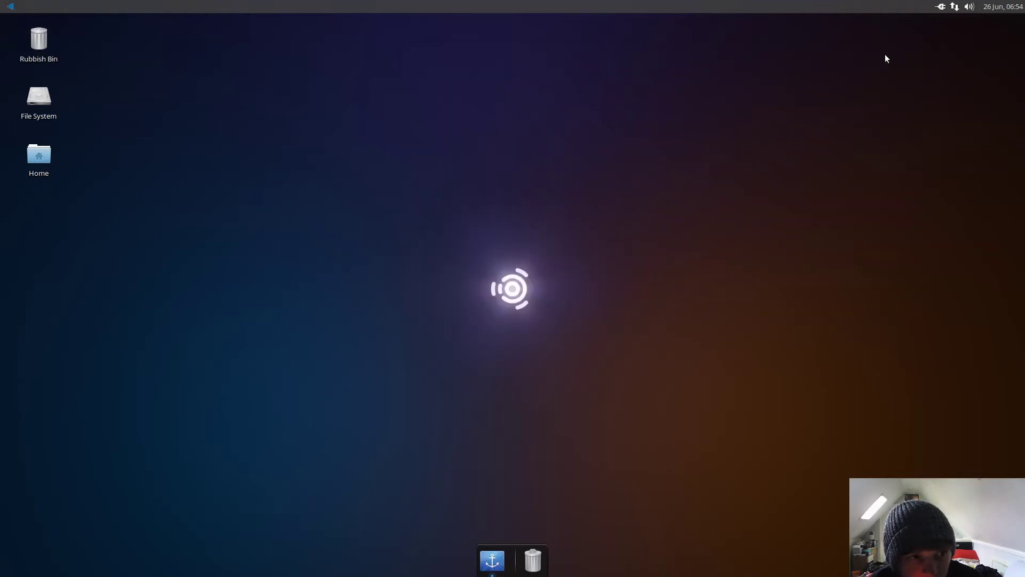
click(9, 7)
text(lio)
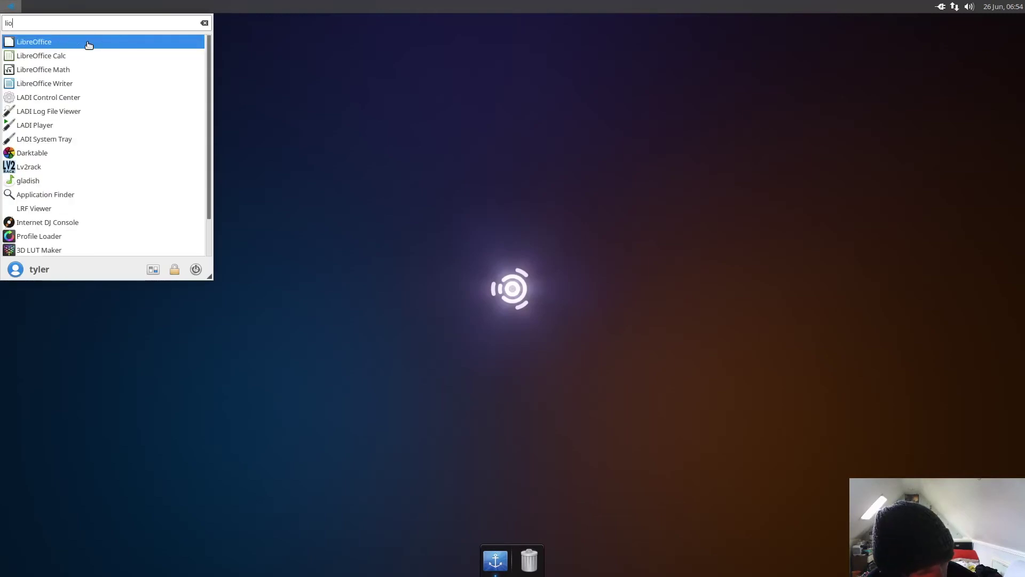
click(94, 84)
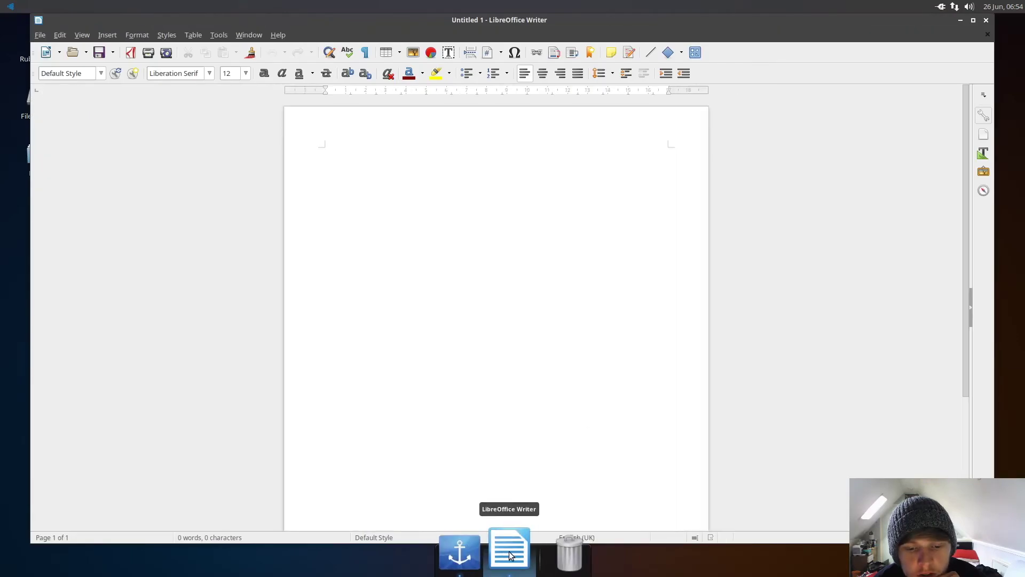
Step: Pin Writer to the dock via its icon's Pin to Dock option and close Writer
right_click(510, 551)
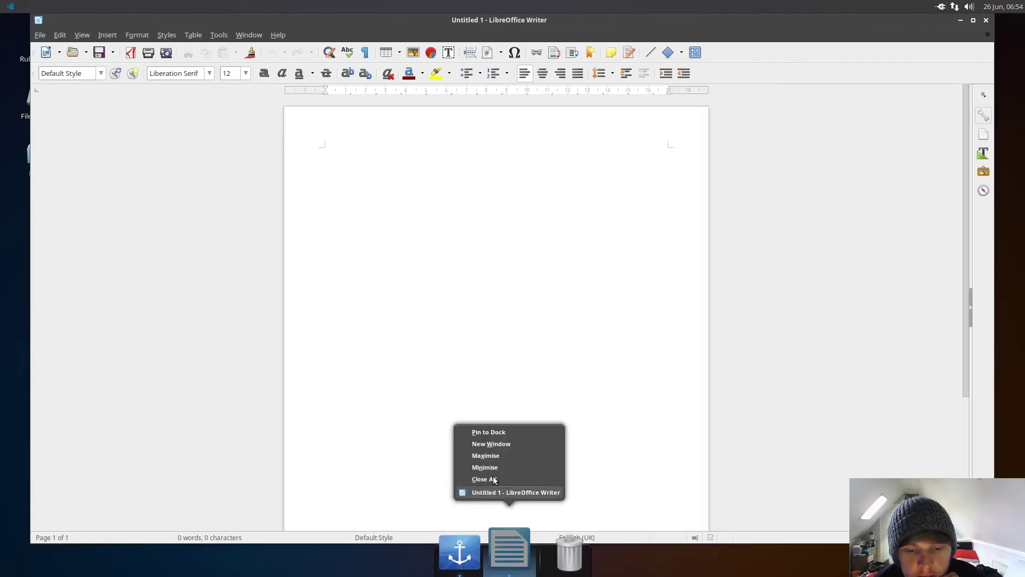
click(498, 432)
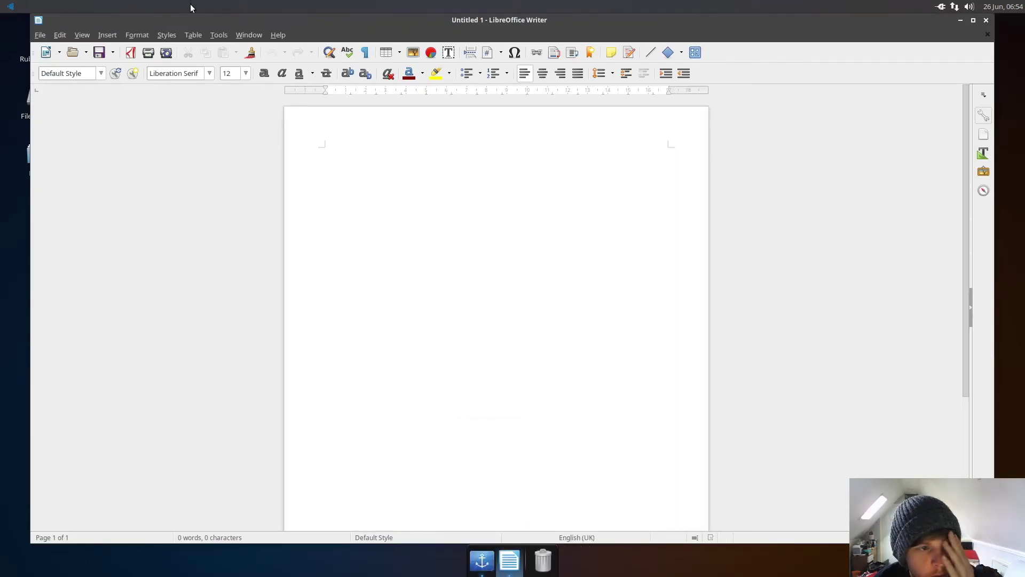
click(987, 21)
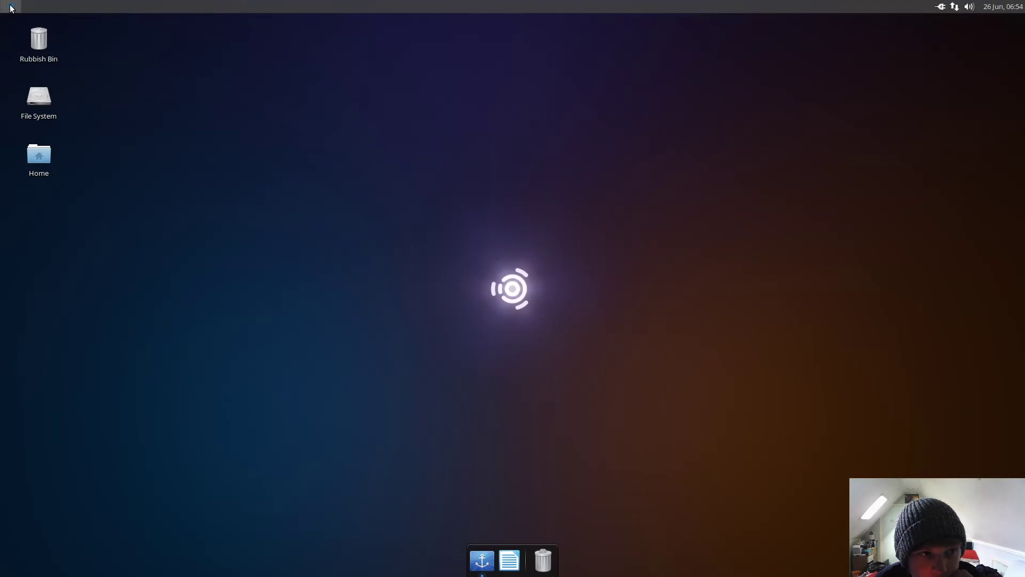
Step: Launch OpenShot from Video Production, pin its icon to Docky, then close OpenShot
click(11, 6)
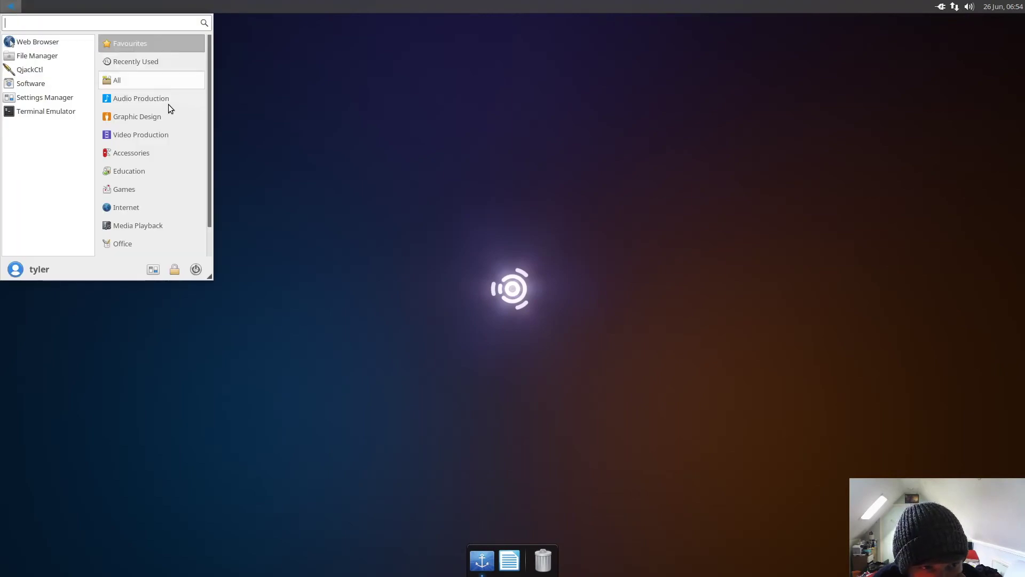
click(156, 138)
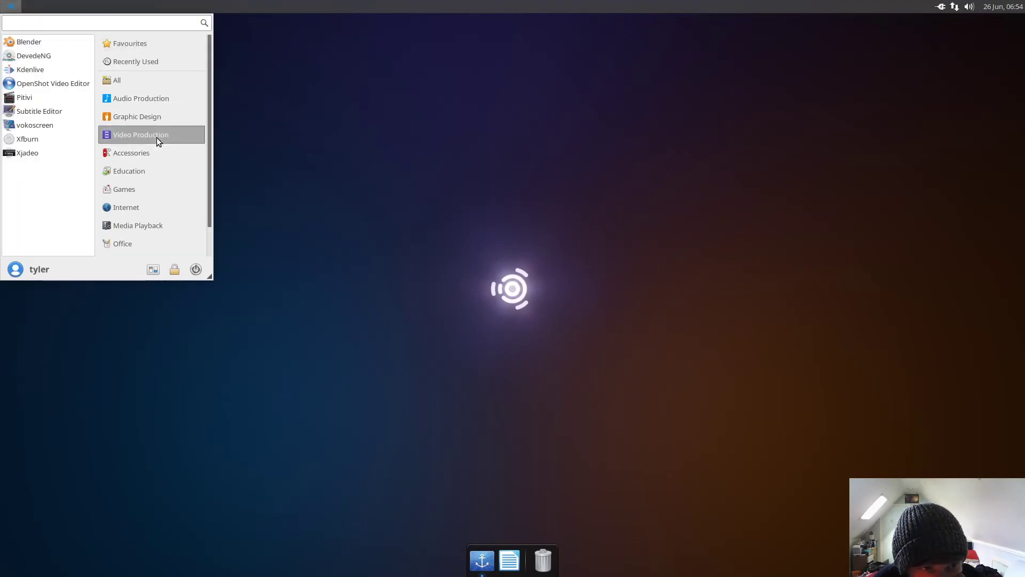
click(42, 84)
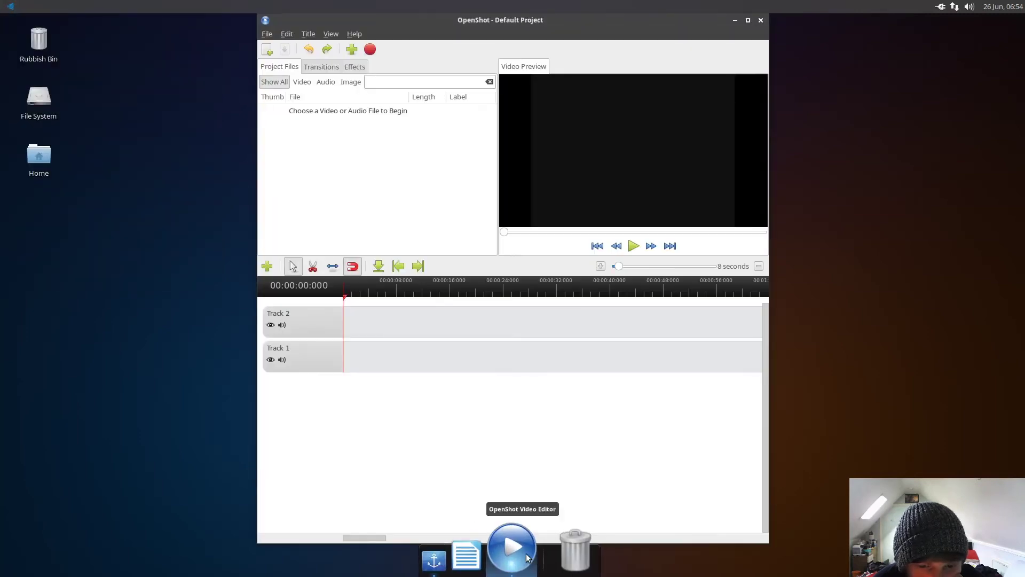
right_click(526, 557)
click(515, 430)
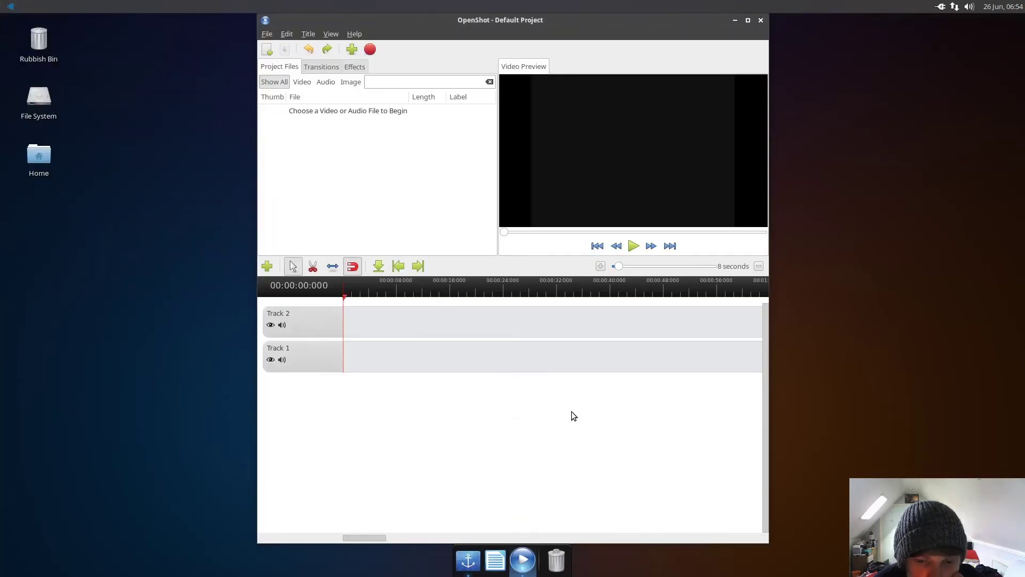
click(762, 21)
click(10, 6)
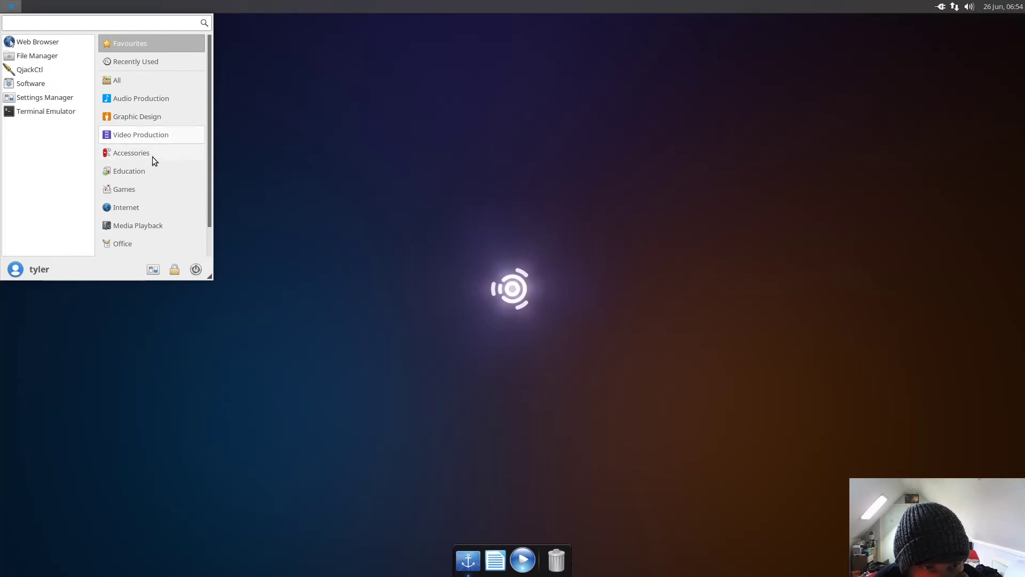
Step: Launch Firefox from the Internet category and pin it to the dock
click(147, 206)
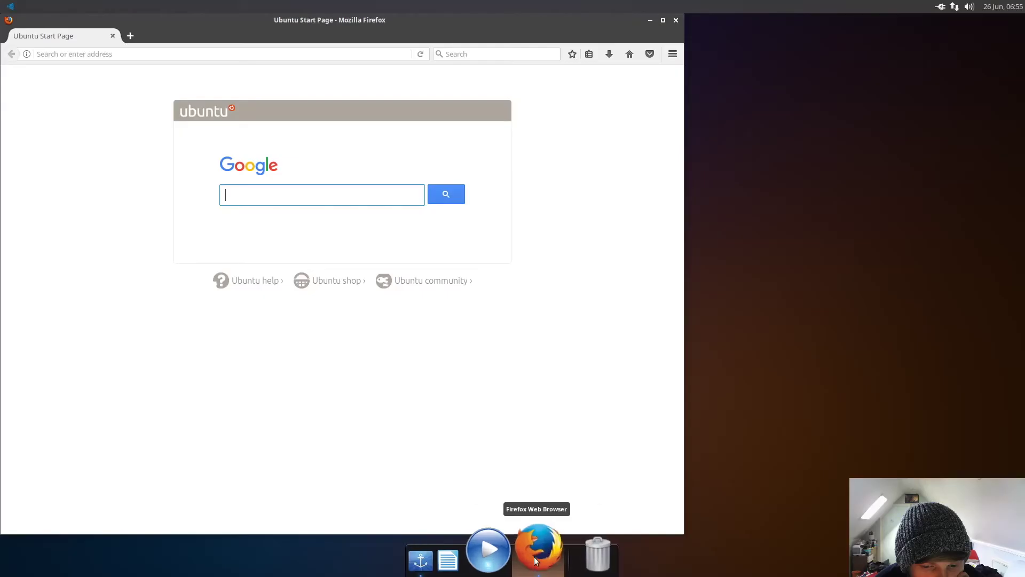
right_click(538, 550)
click(511, 432)
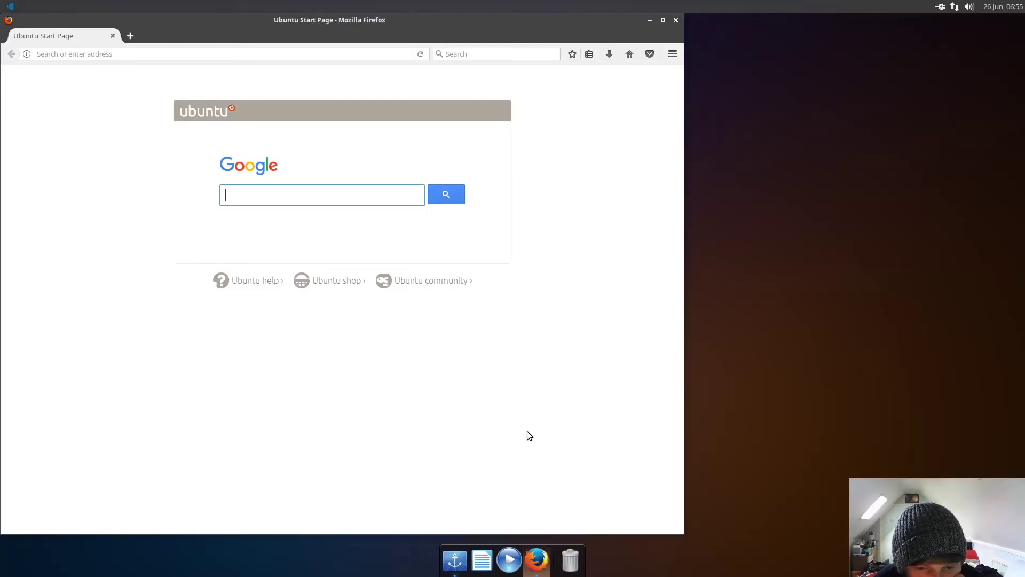
Step: Search Google for 'moka icon theme ubuntu' and open the NoobsLab article
click(284, 192)
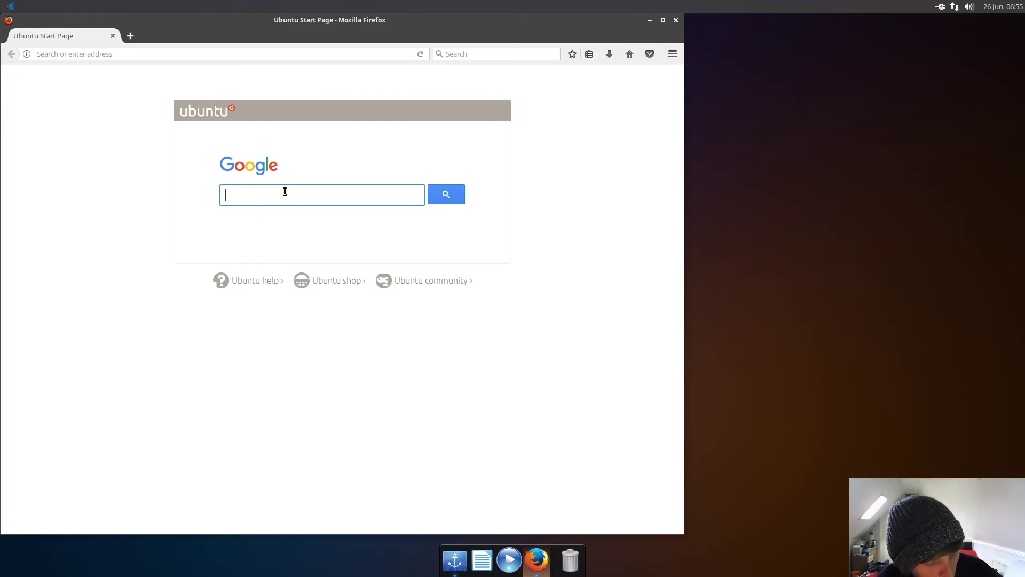
text(moka icon theme)
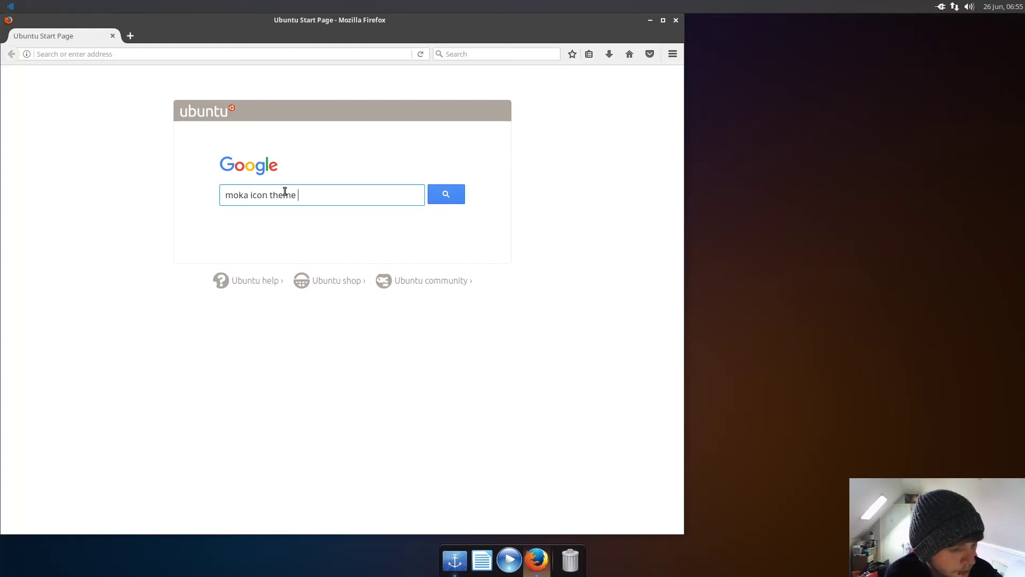
text( ubuntu)
key(Return)
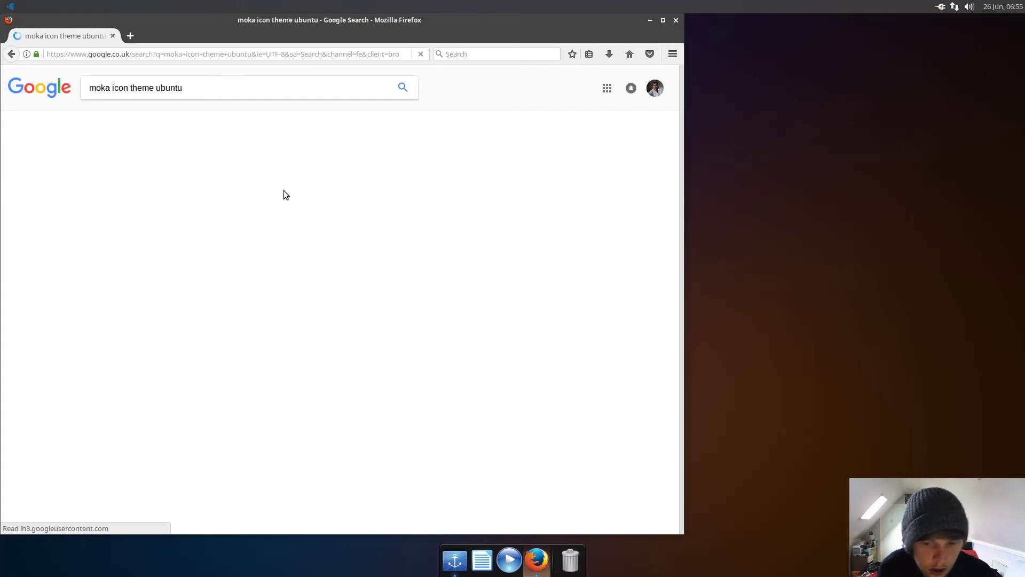
click(264, 274)
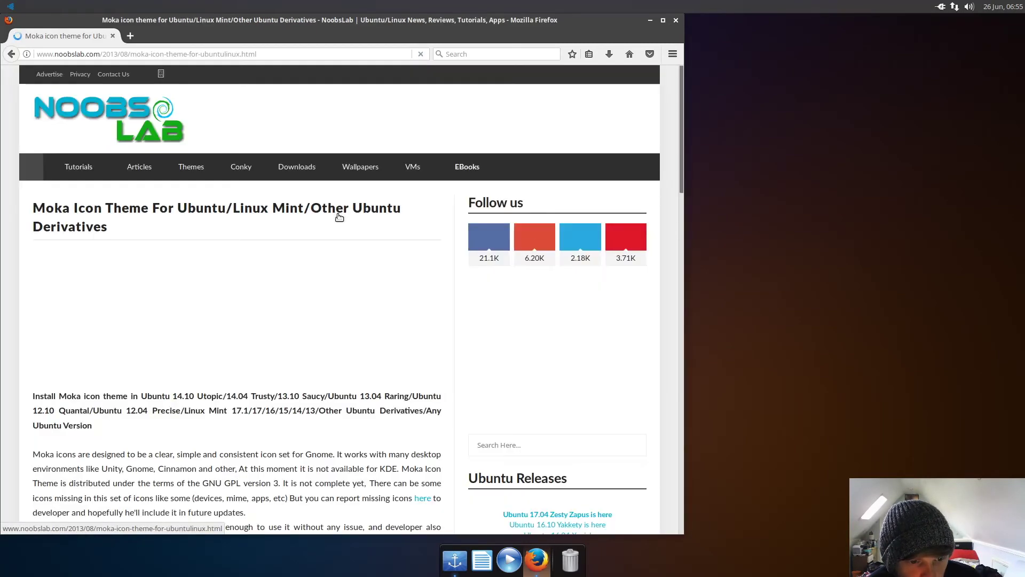
Step: Copy the add-apt-repository command from the NoobsLab Moka article
scroll(337, 219, down, 6)
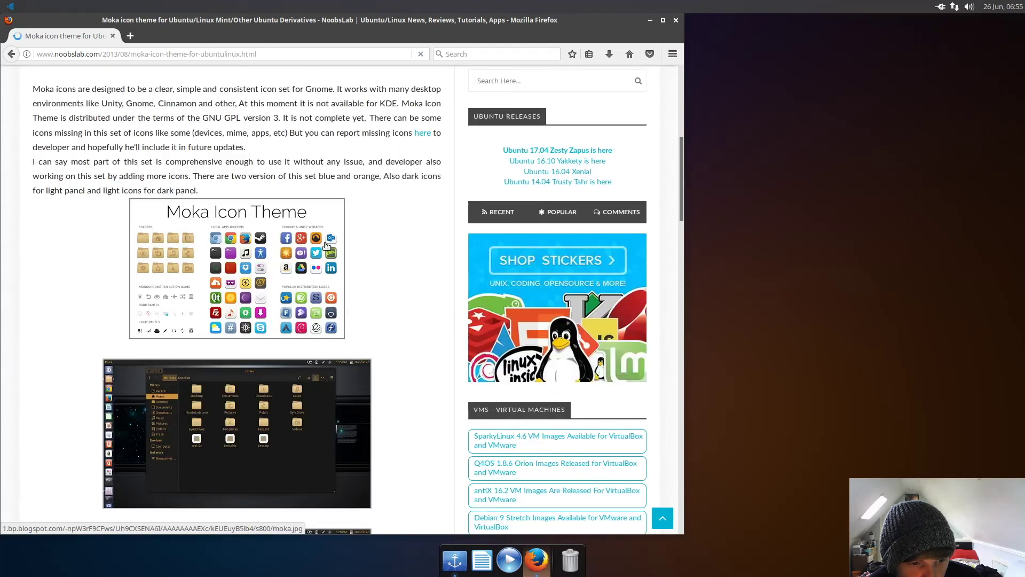
scroll(327, 245, down, 5)
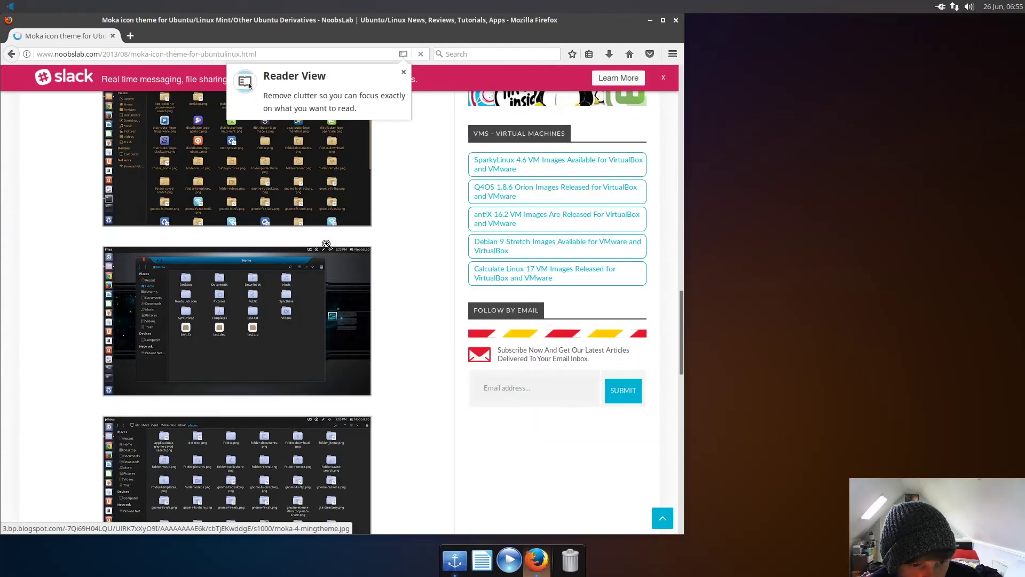
scroll(327, 244, down, 5)
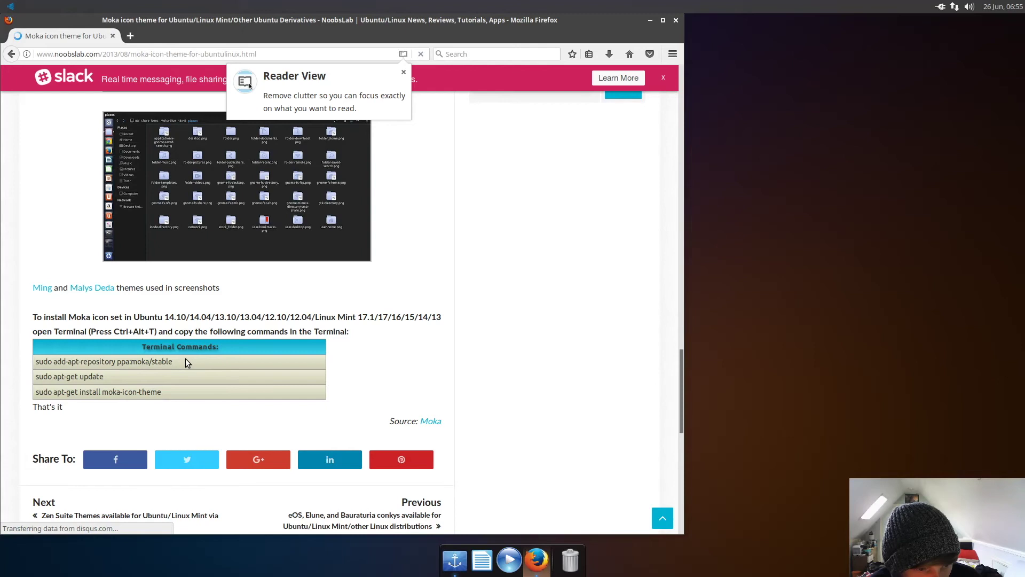
drag(185, 358, 37, 363)
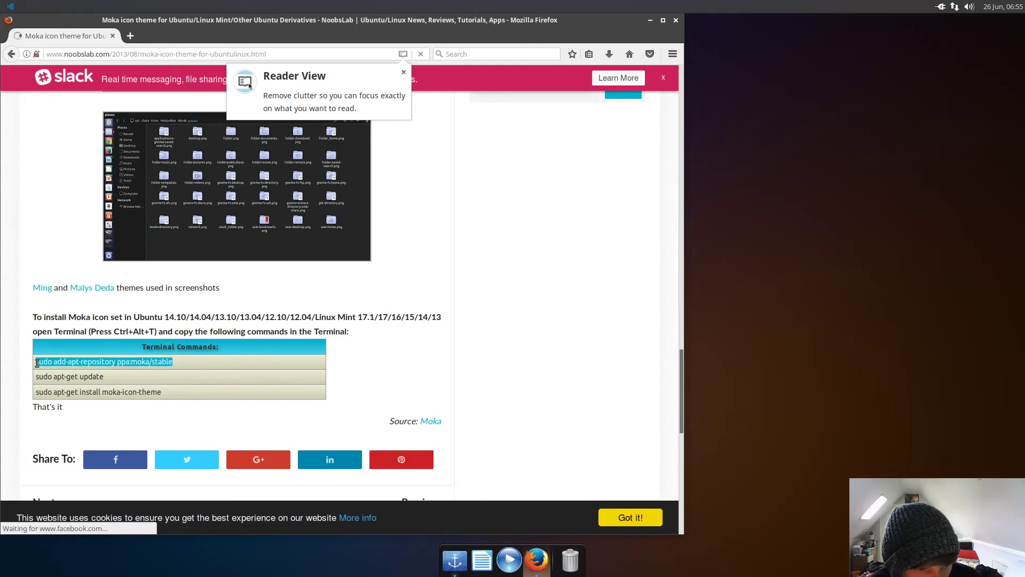
right_click(37, 364)
click(49, 372)
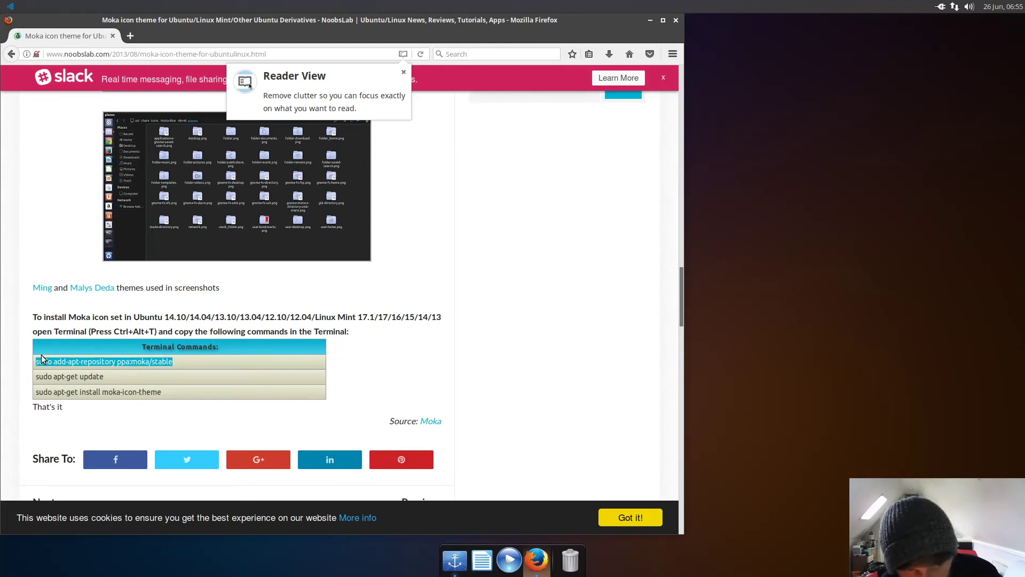
Step: In a new terminal, run the pasted PPA command plus '&& sudo apt-get update && sudo apt-get install moka-icon-theme'
key(ctrl+alt+t)
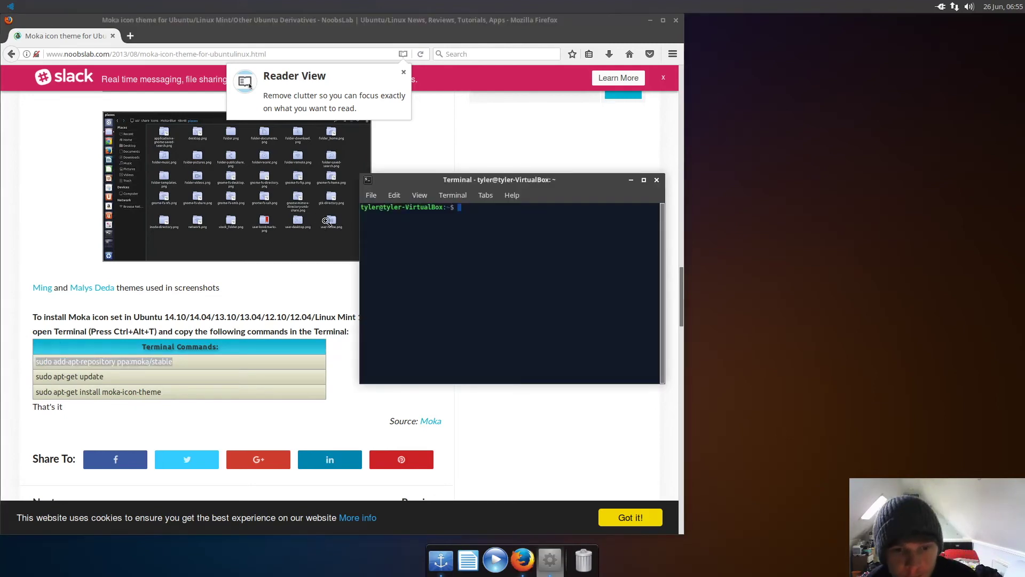
right_click(531, 266)
click(540, 323)
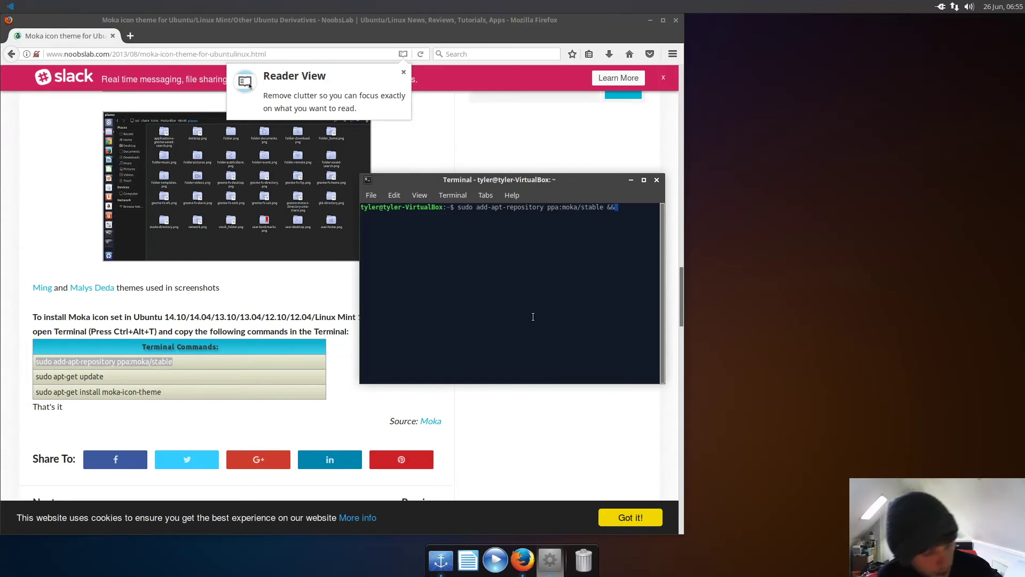
text(&& sudo)
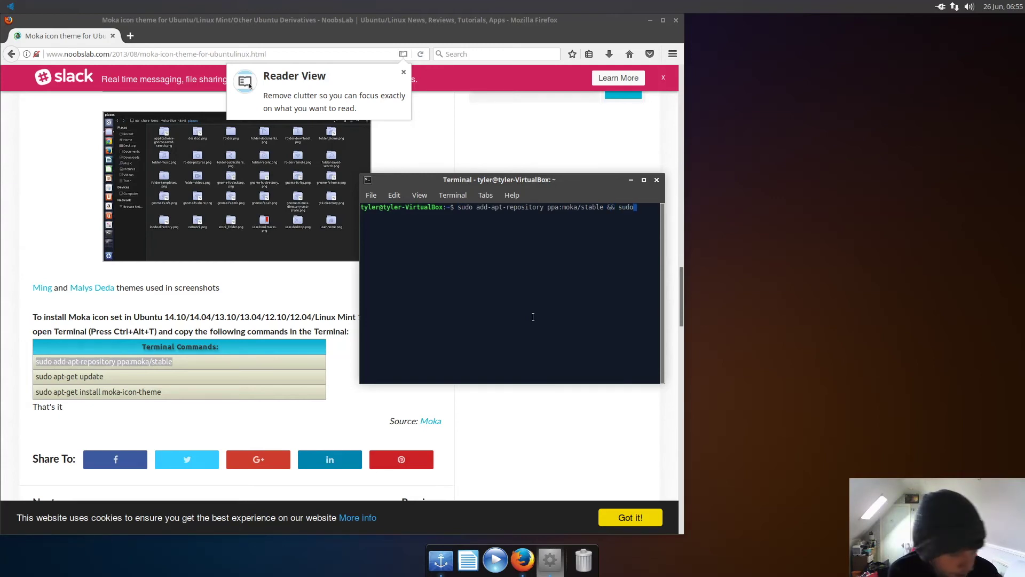
text( apt-)
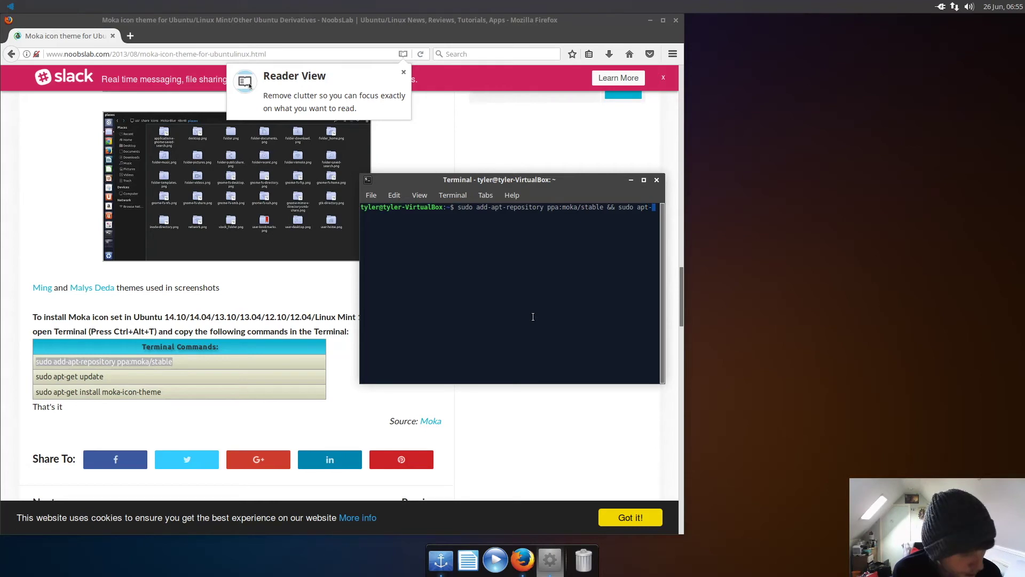
text(get update)
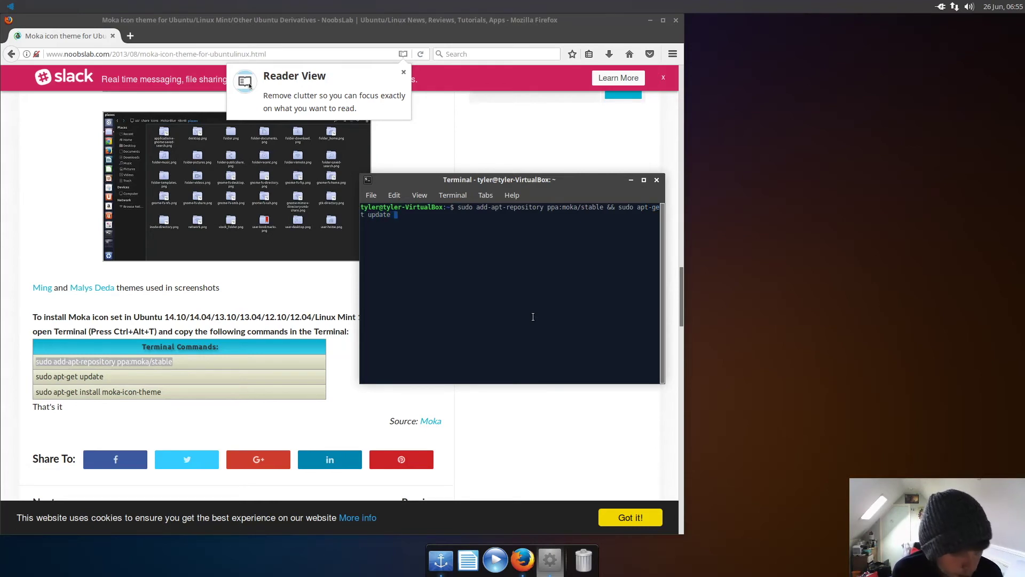
text( && sudo ap)
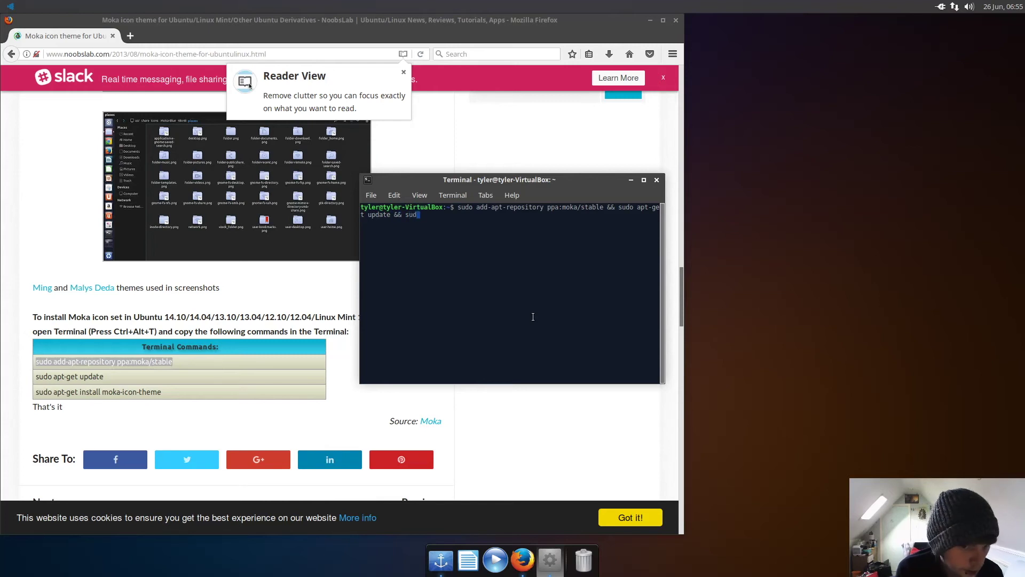
text(t-)
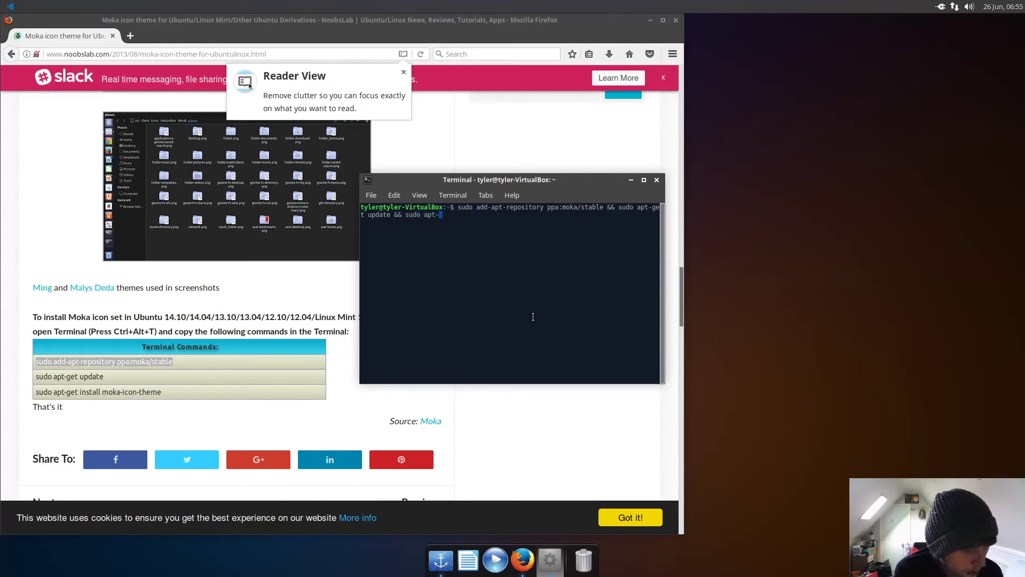
text(get instal)
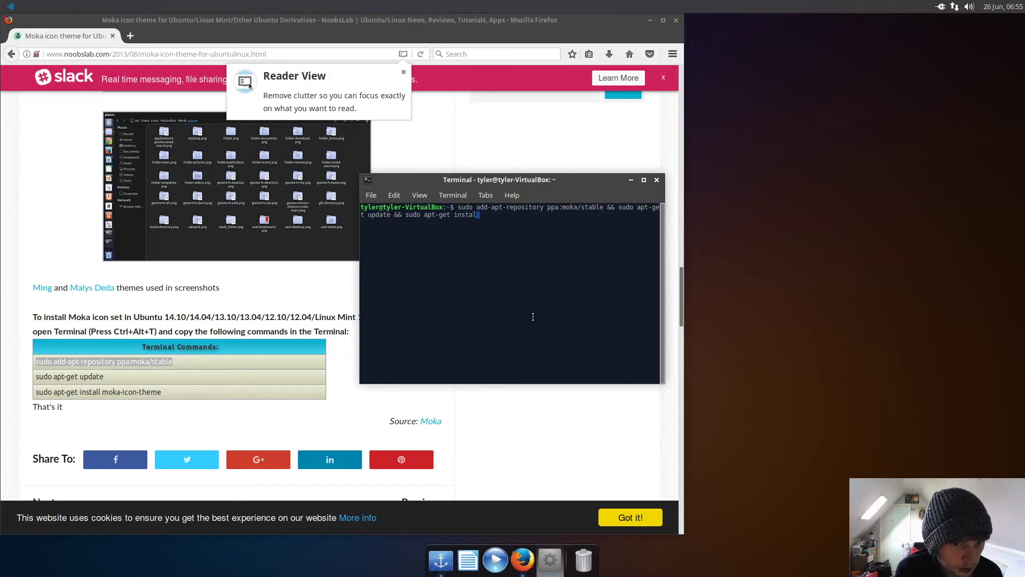
text(l moka-icon)
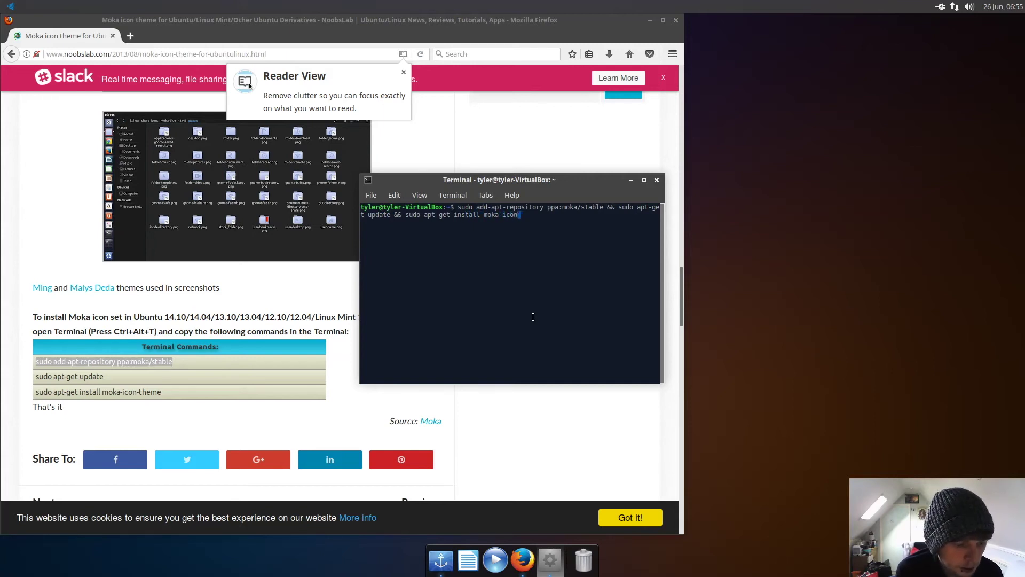
text(-theme)
key(Return)
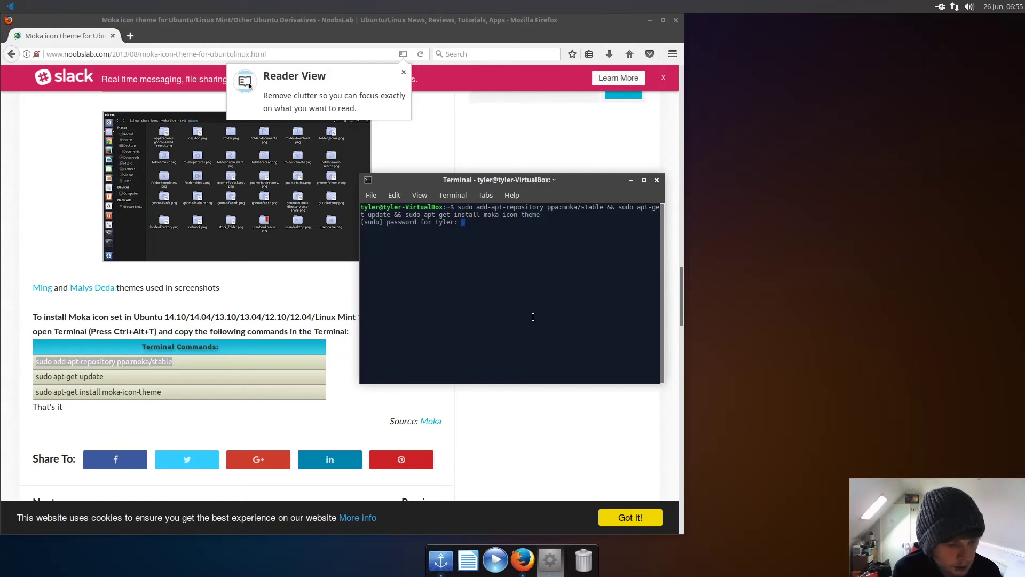
key(Return)
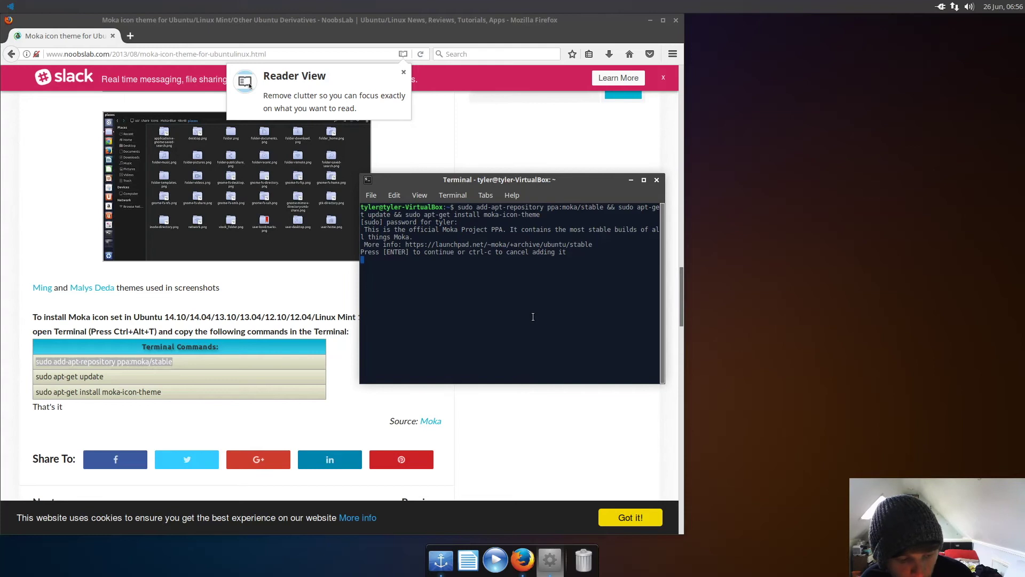
key(Return)
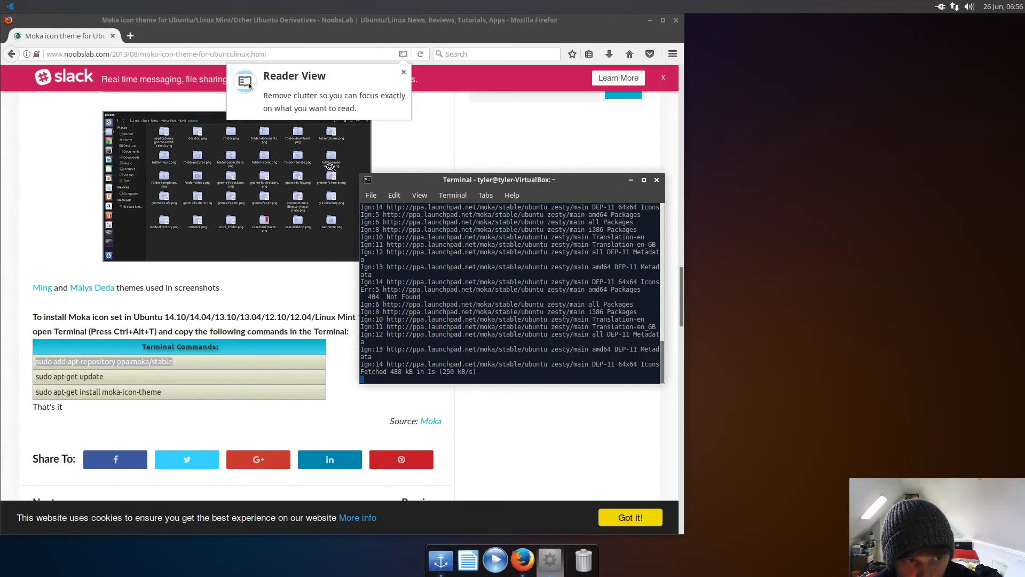
Step: Copy 'sudo apt-get install moka-icon-theme' from the NoobsLab article
click(11, 4)
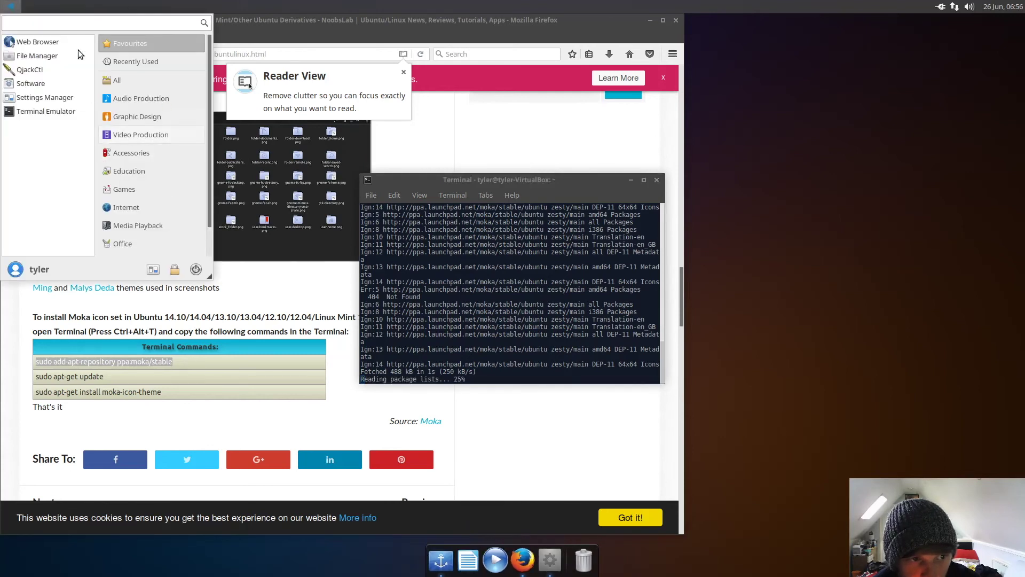
right_click(338, 6)
right_click(337, 6)
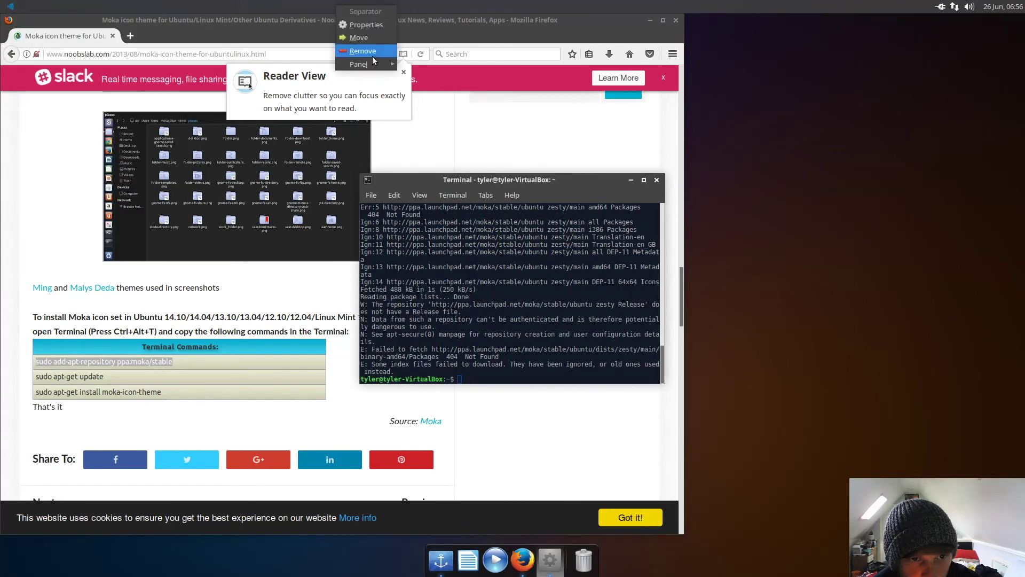
mouse_move(374, 66)
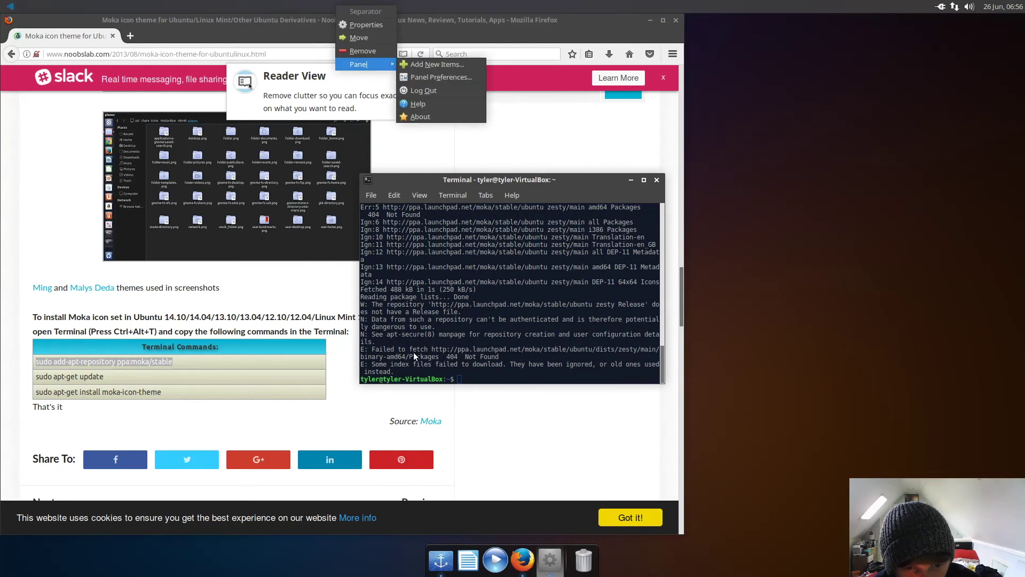
click(474, 380)
drag(167, 393, 36, 393)
right_click(36, 393)
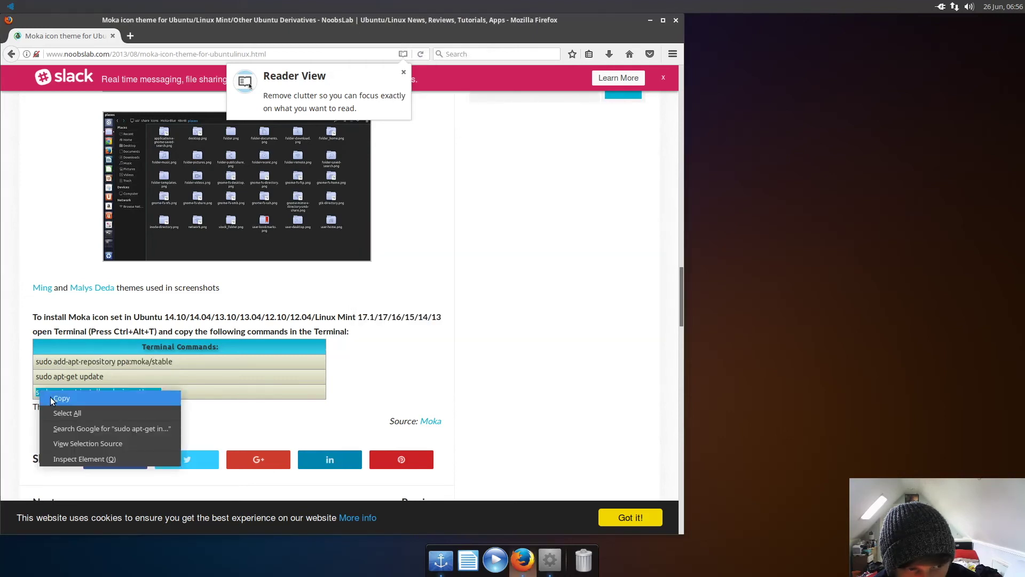
click(51, 397)
Step: Paste and run the install command in the terminal, answering y to continue
click(541, 566)
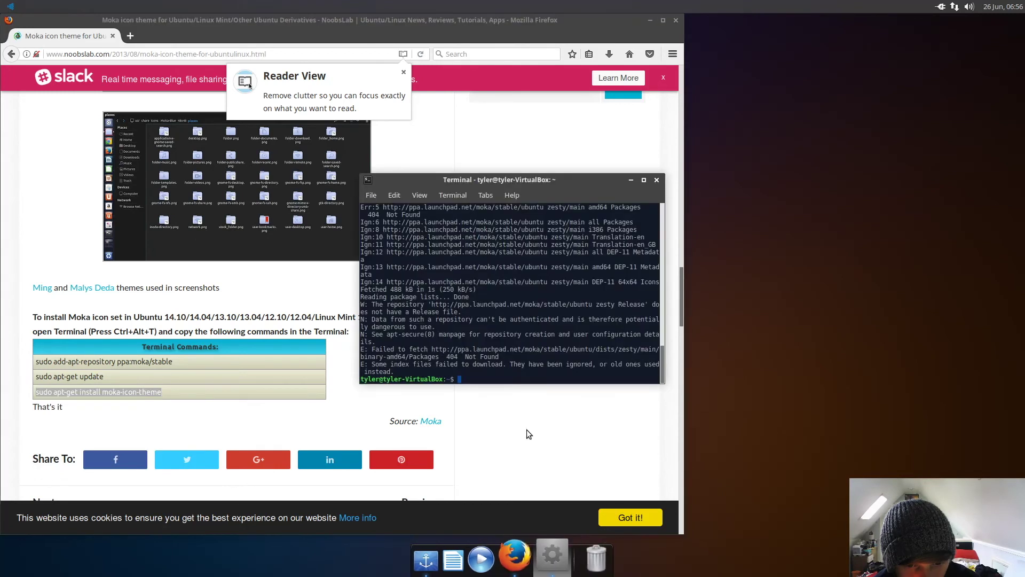
right_click(497, 377)
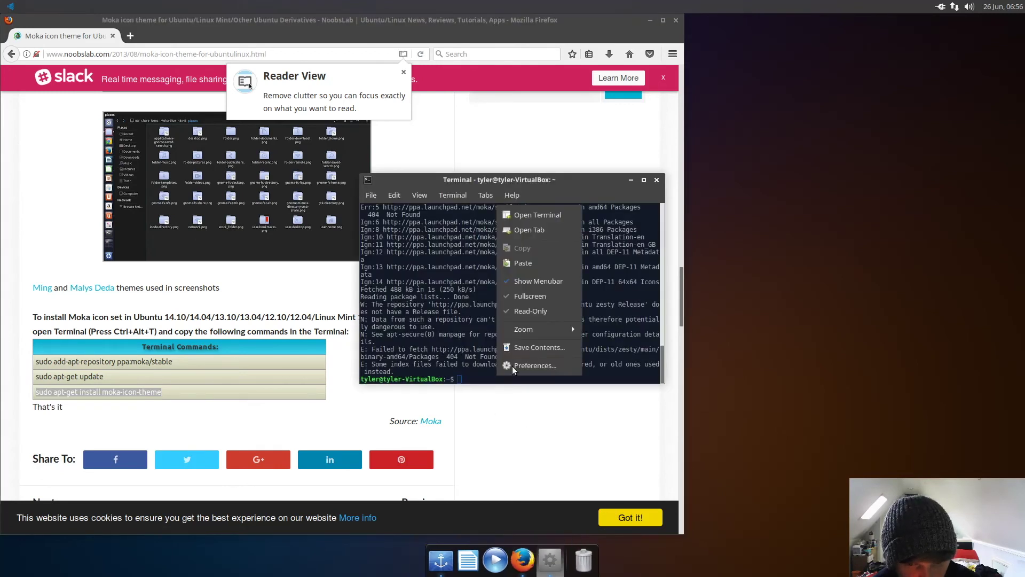
click(536, 262)
key(Return)
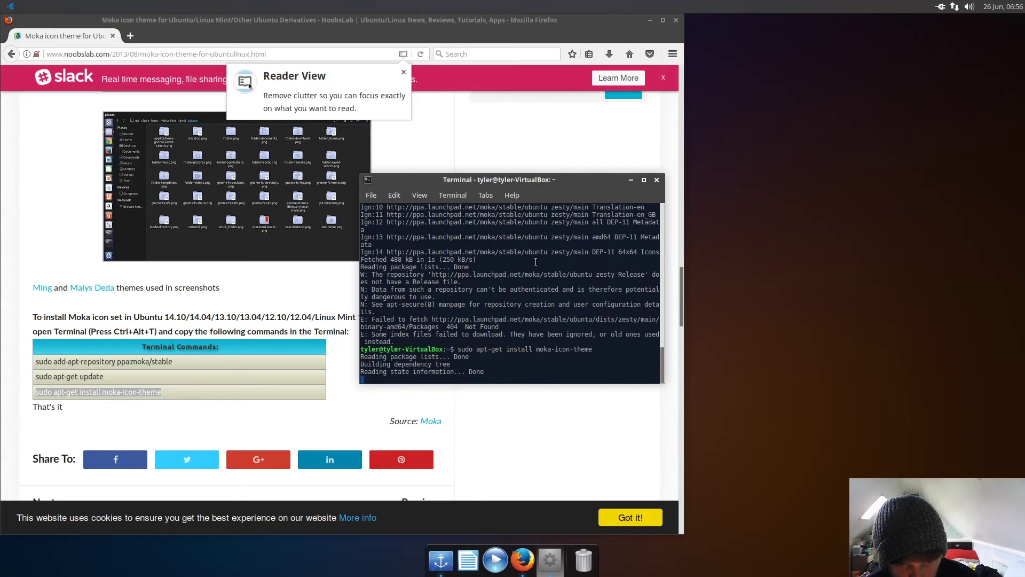
text(y)
key(Return)
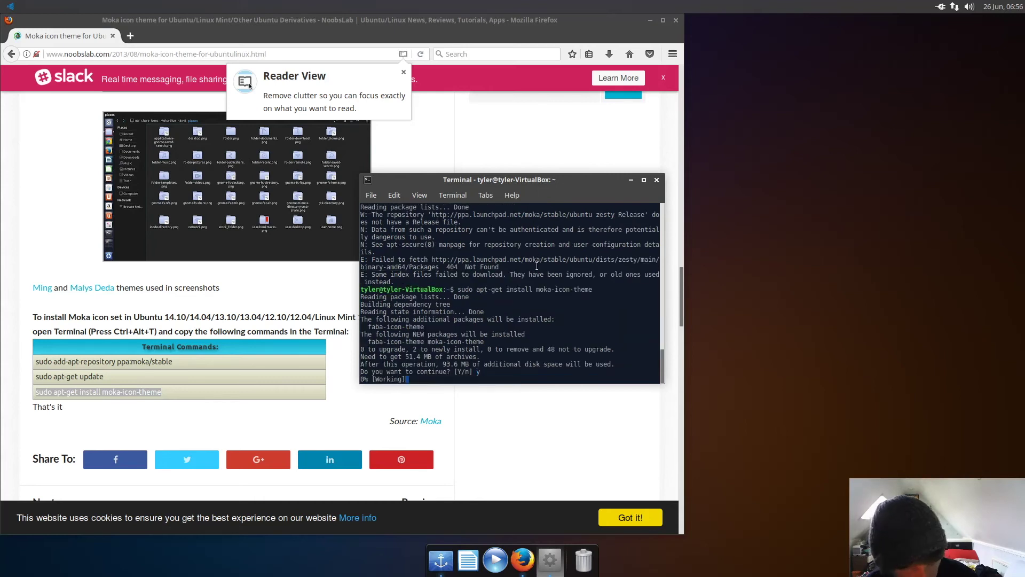
Step: Minimize the terminal and close Firefox
click(630, 180)
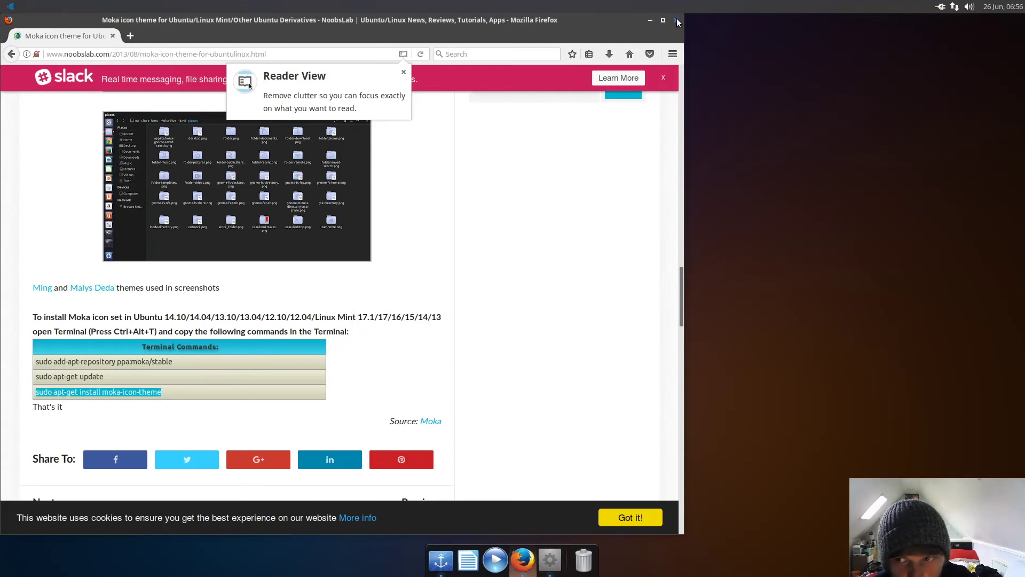
click(677, 19)
click(11, 6)
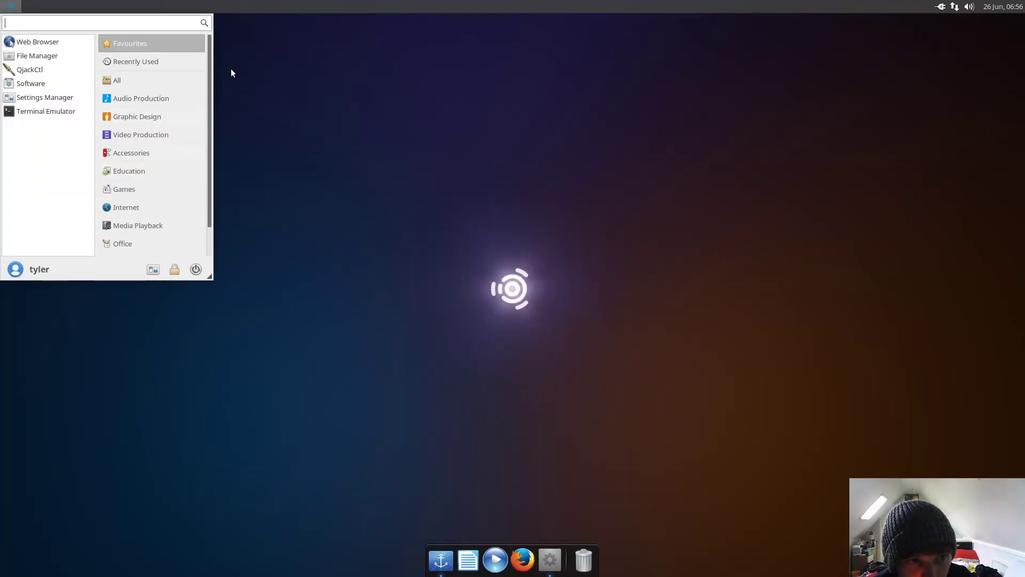
Step: Lower the Whisker Menu background opacity to 85 in Panel Preferences and preview the result
right_click(353, 5)
right_click(353, 6)
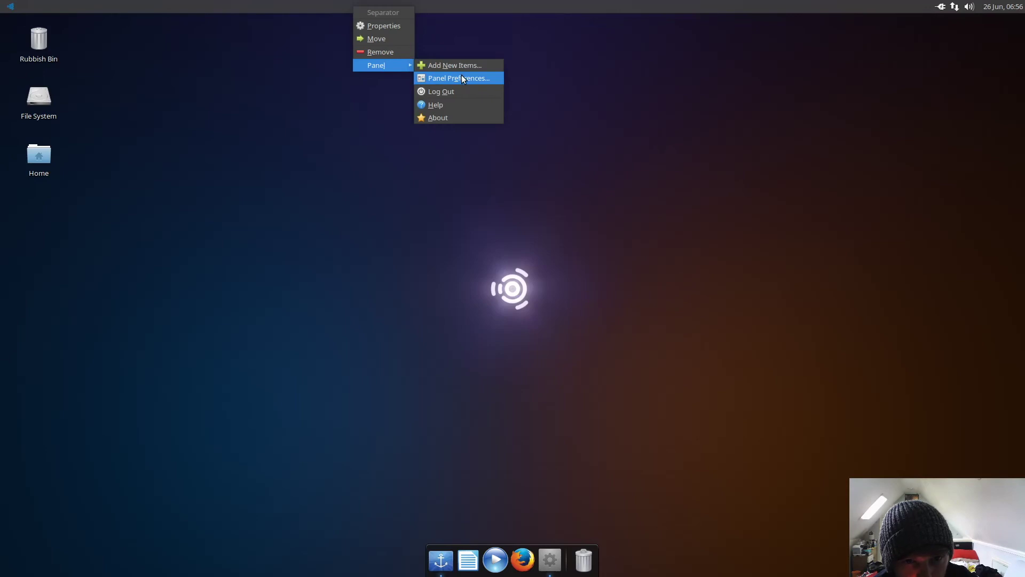
click(462, 77)
click(504, 235)
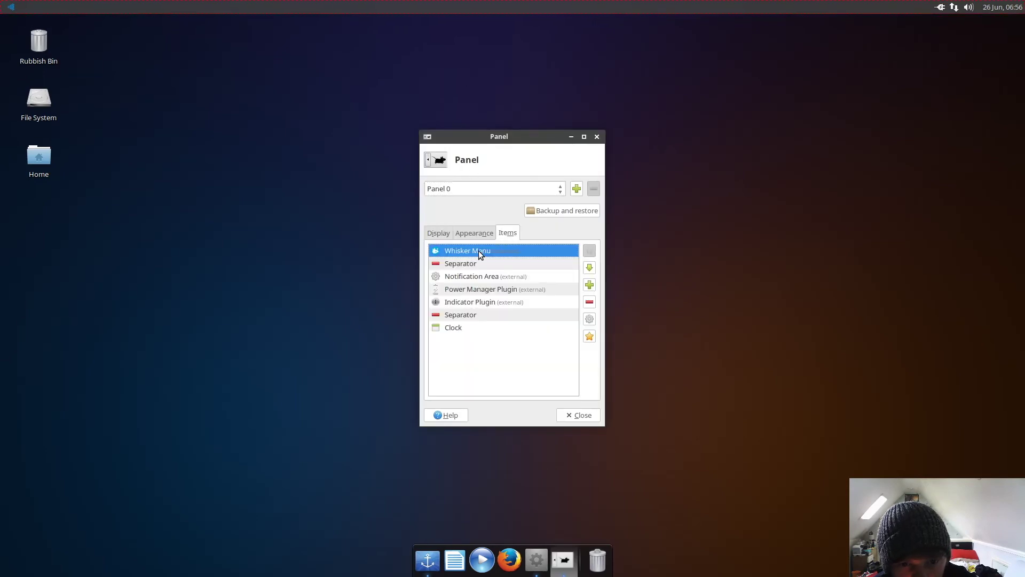
click(590, 319)
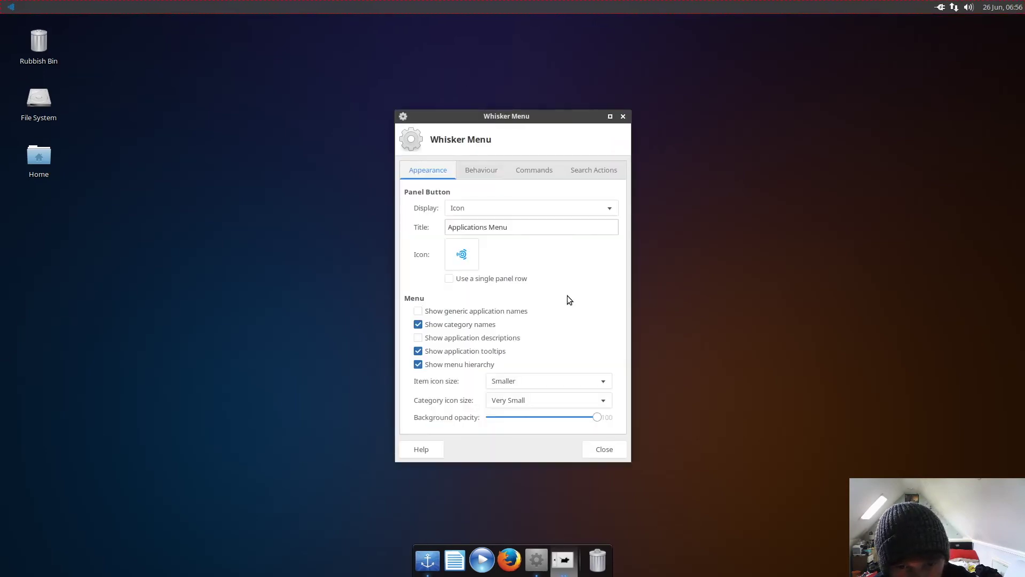
drag(597, 419, 582, 419)
click(14, 7)
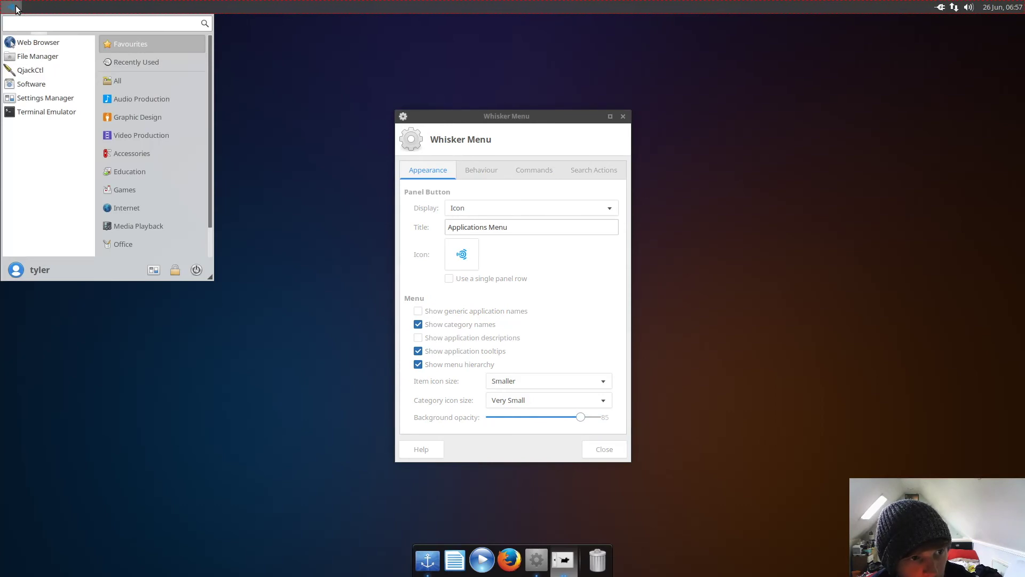
click(16, 8)
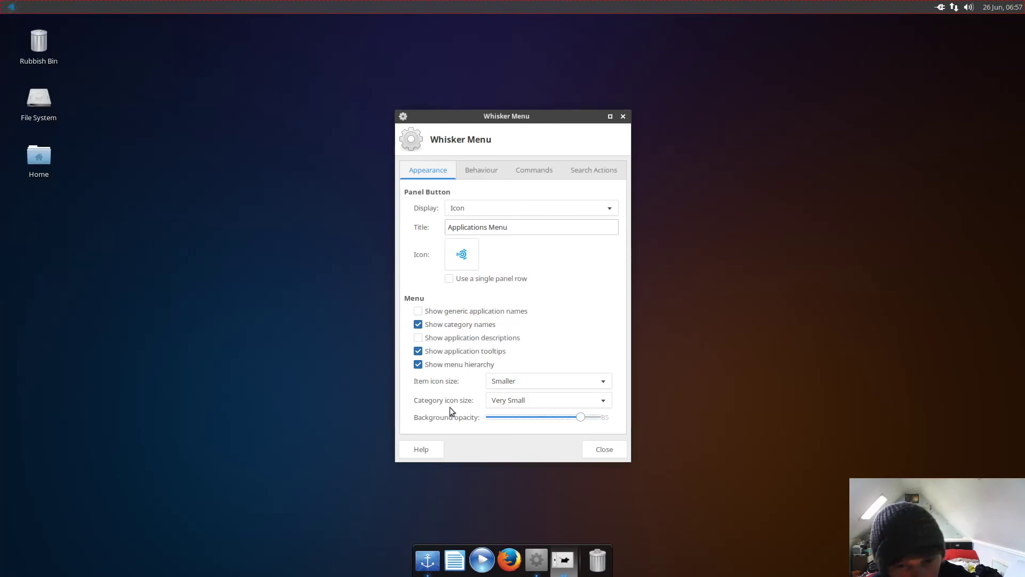
click(601, 451)
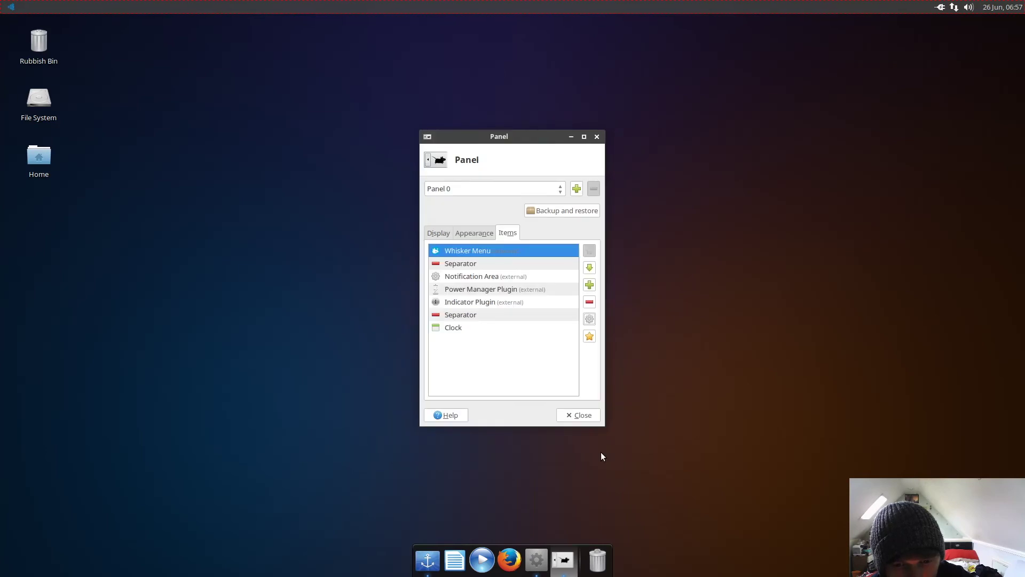
click(581, 416)
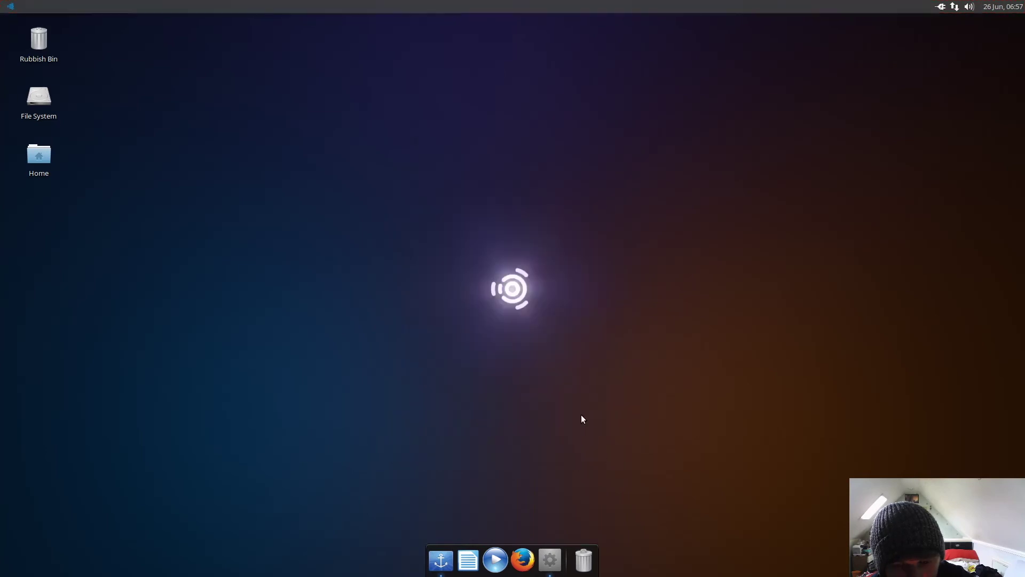
click(13, 5)
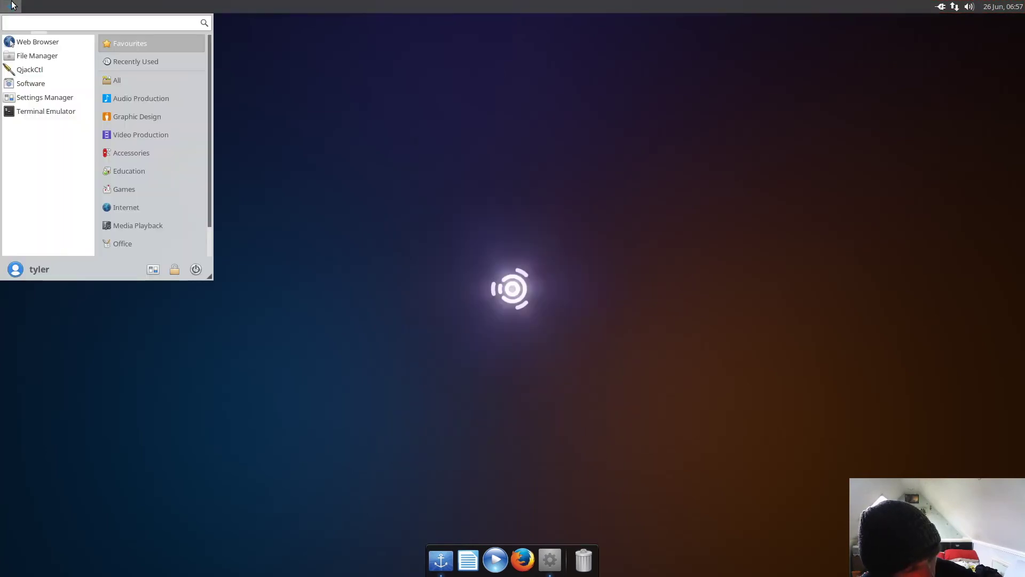
text(start)
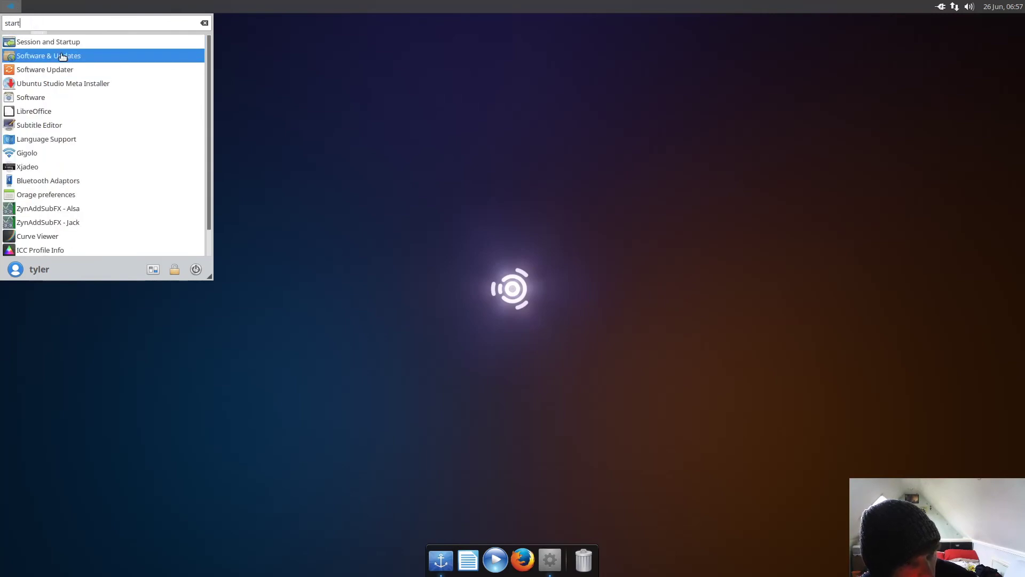
click(63, 42)
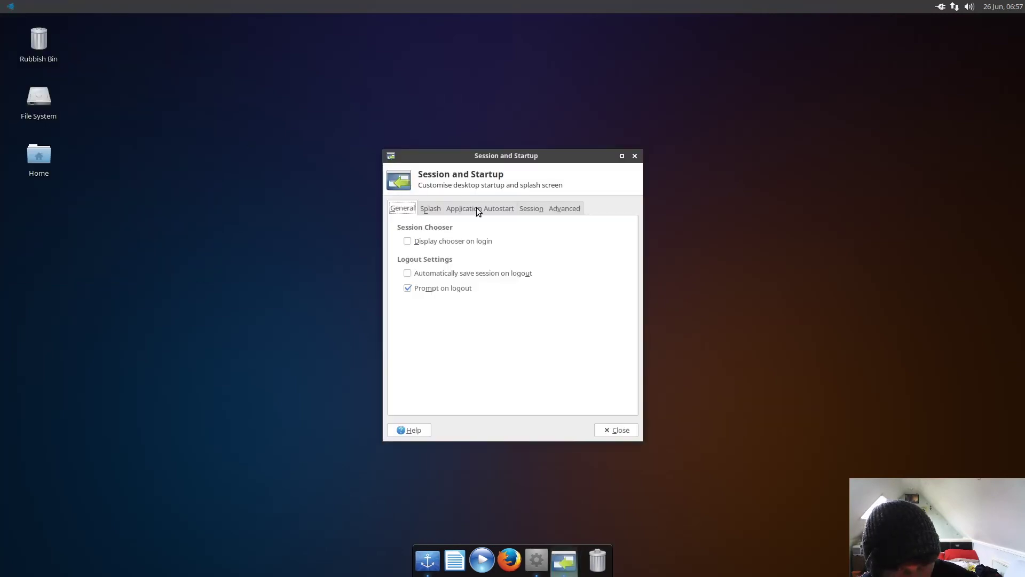
click(462, 211)
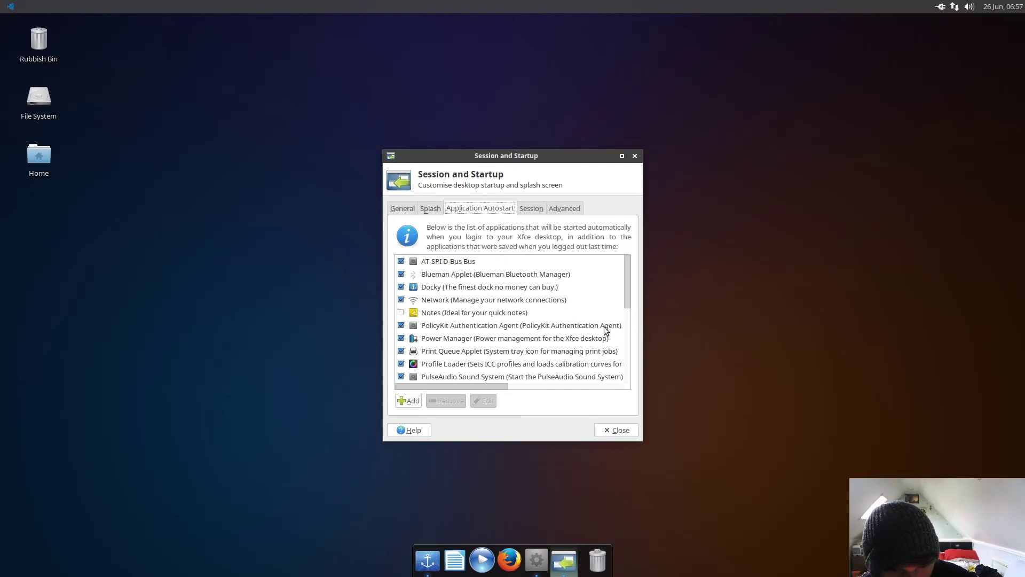
click(618, 430)
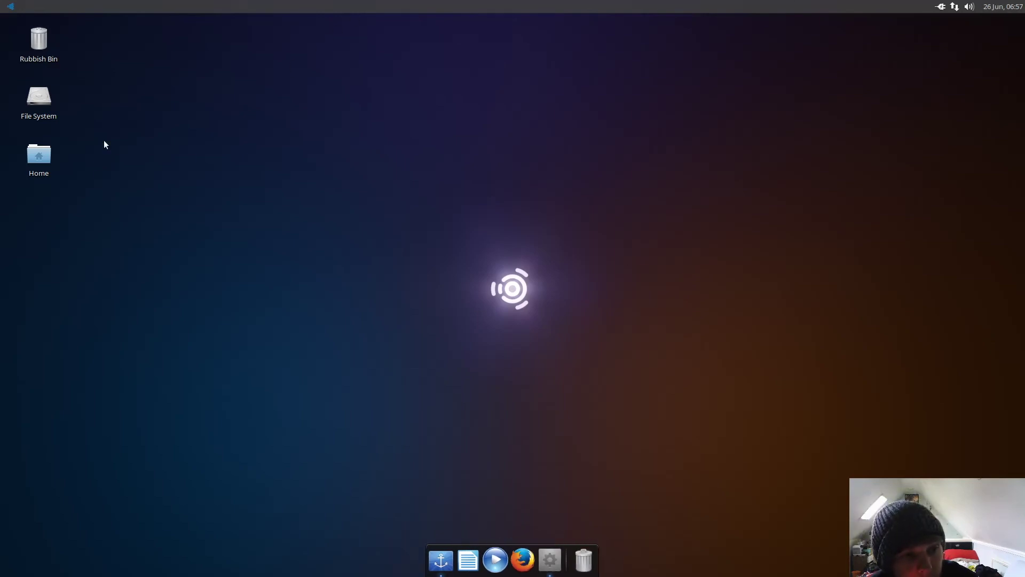
Step: Open the File System folder, move its window, then close it
double_click(40, 105)
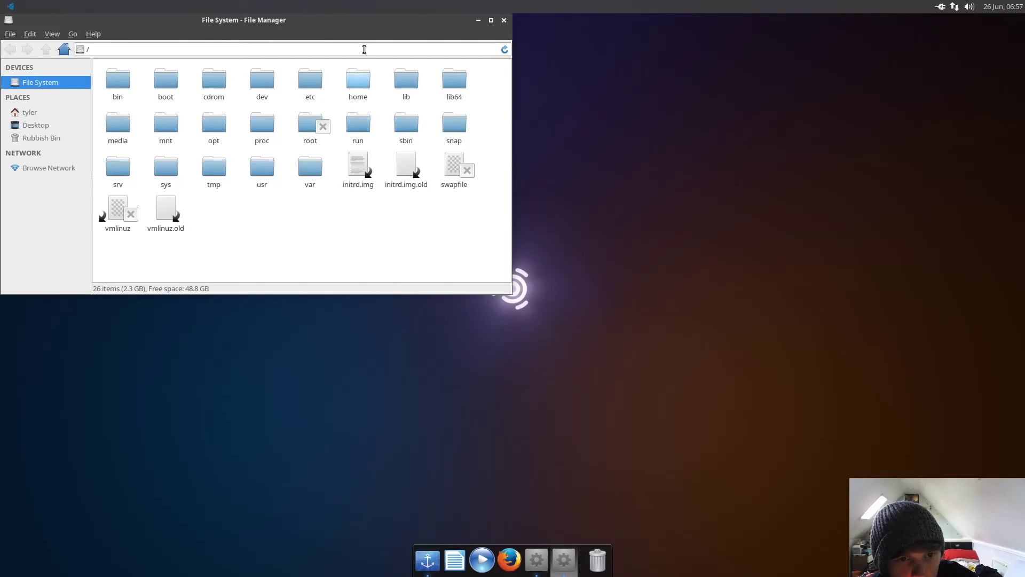
drag(359, 43, 557, 117)
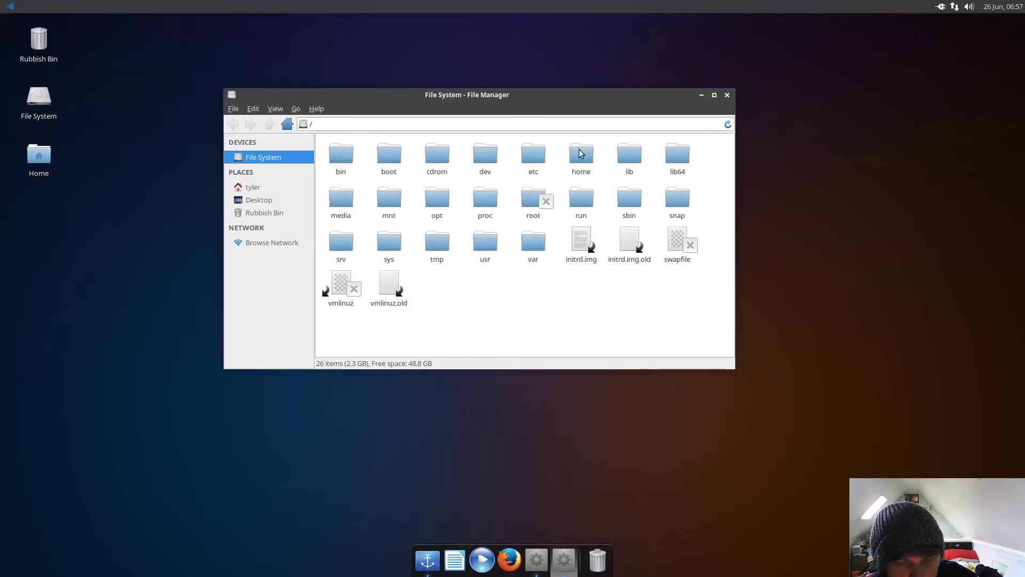
click(727, 95)
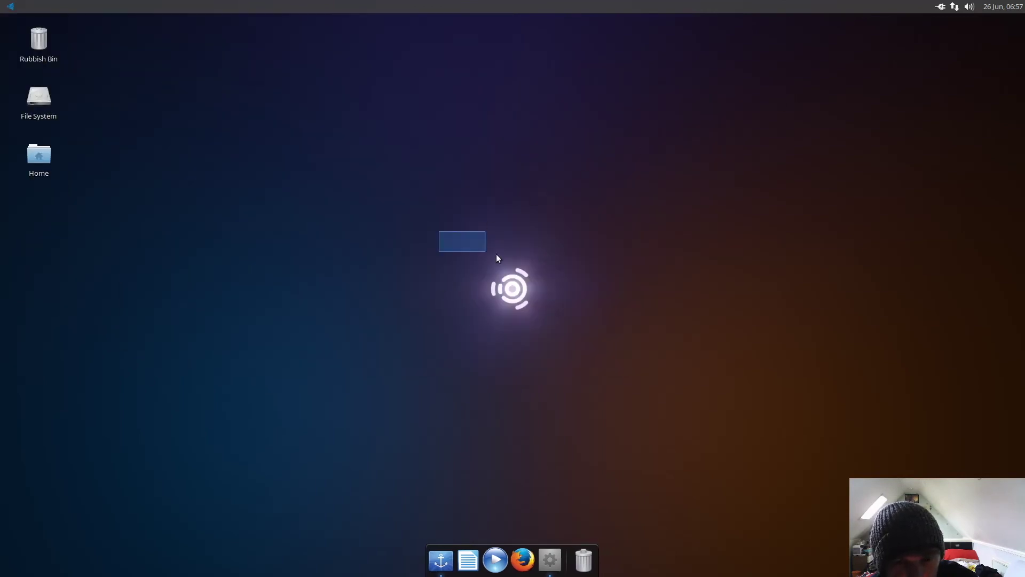
Step: Open the desktop background settings and try the fractal, dark blue and red fireball wallpapers
right_click(434, 163)
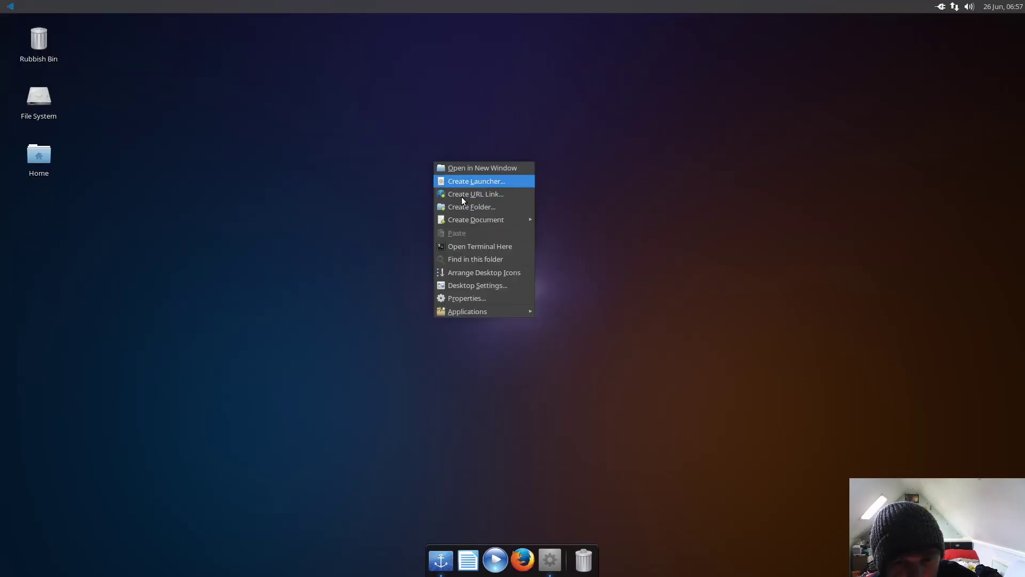
click(479, 287)
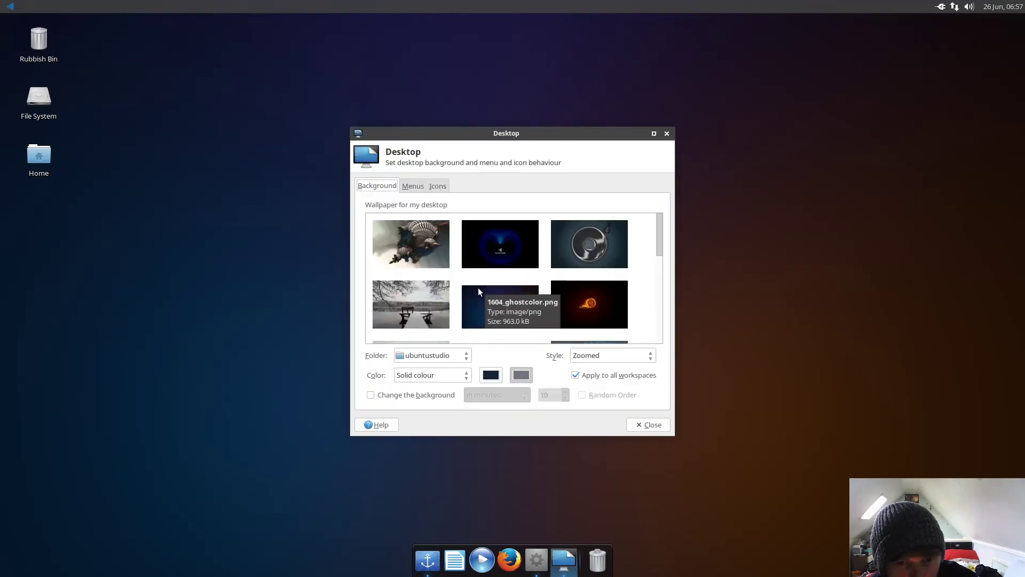
click(400, 258)
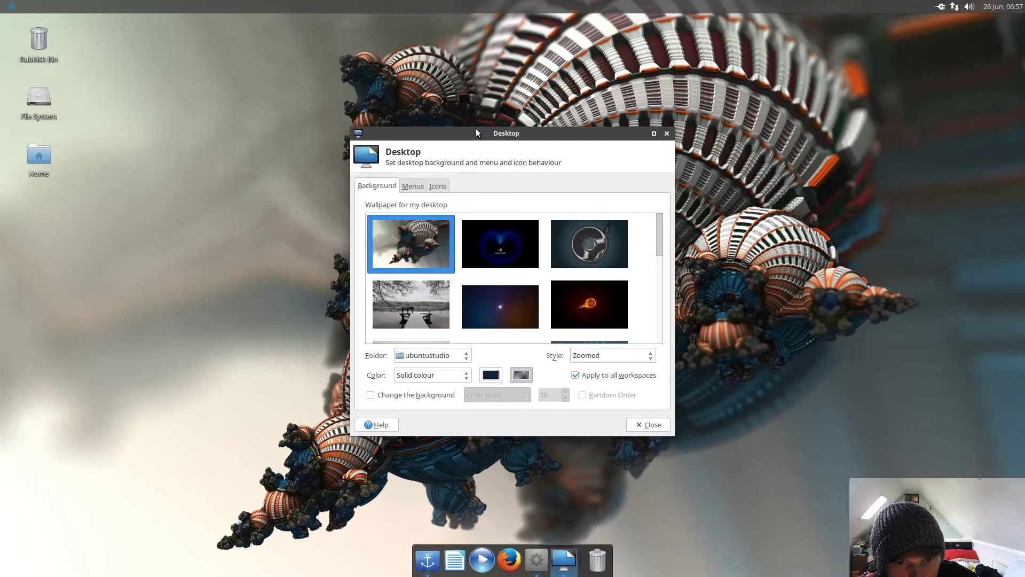
mouse_move(475, 129)
mouse_down()
mouse_move(778, 482)
mouse_move(687, 359)
mouse_move(480, 126)
mouse_up()
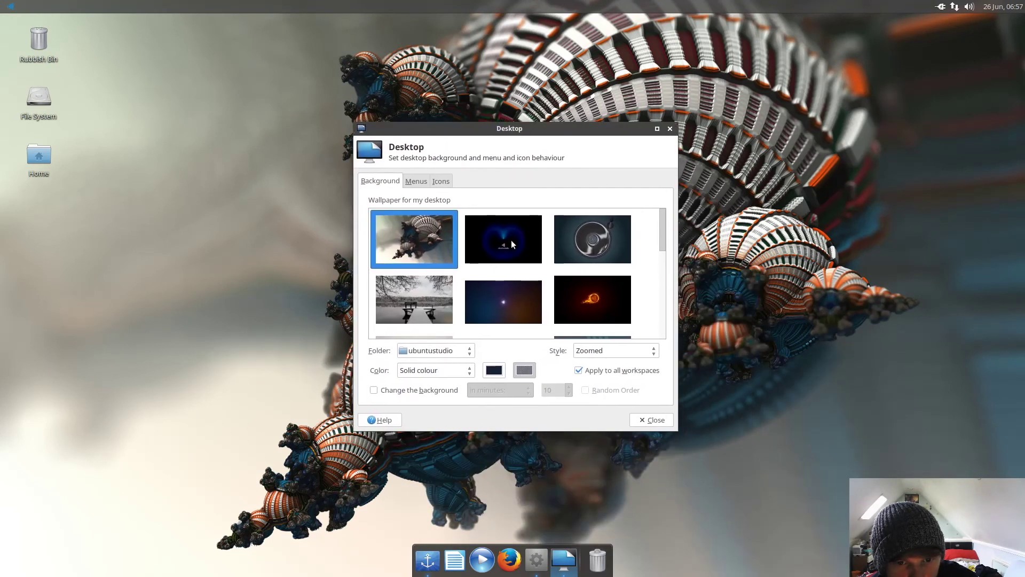
click(511, 239)
click(608, 290)
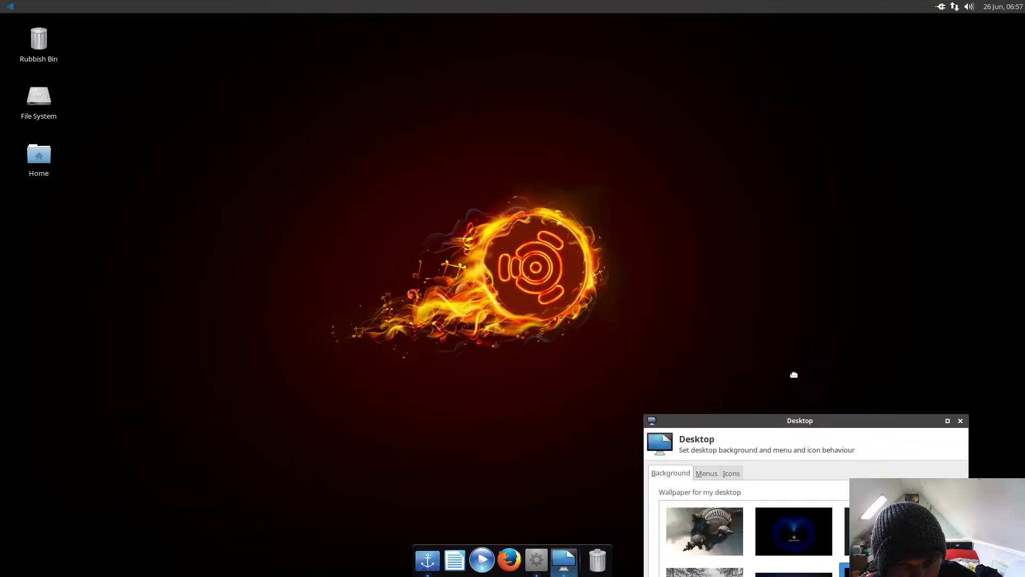
Step: Settle on the fractal wallpaper and close the Desktop settings
drag(534, 131, 627, 128)
mouse_move(754, 237)
mouse_down()
mouse_move(748, 327)
mouse_move(746, 230)
mouse_up()
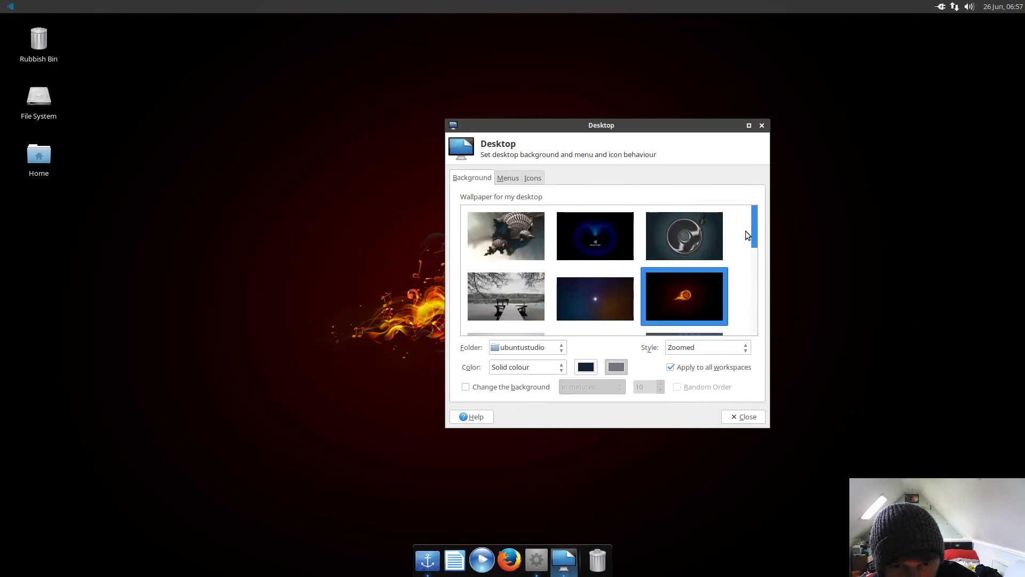
click(503, 236)
drag(563, 126, 607, 144)
click(789, 434)
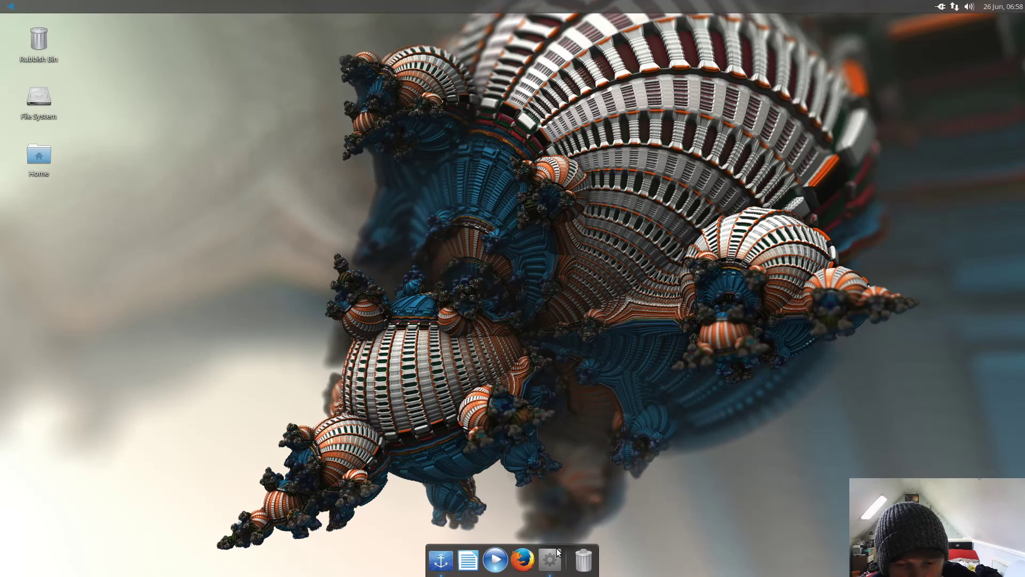
Step: Close the finished terminal with the exit command
click(544, 558)
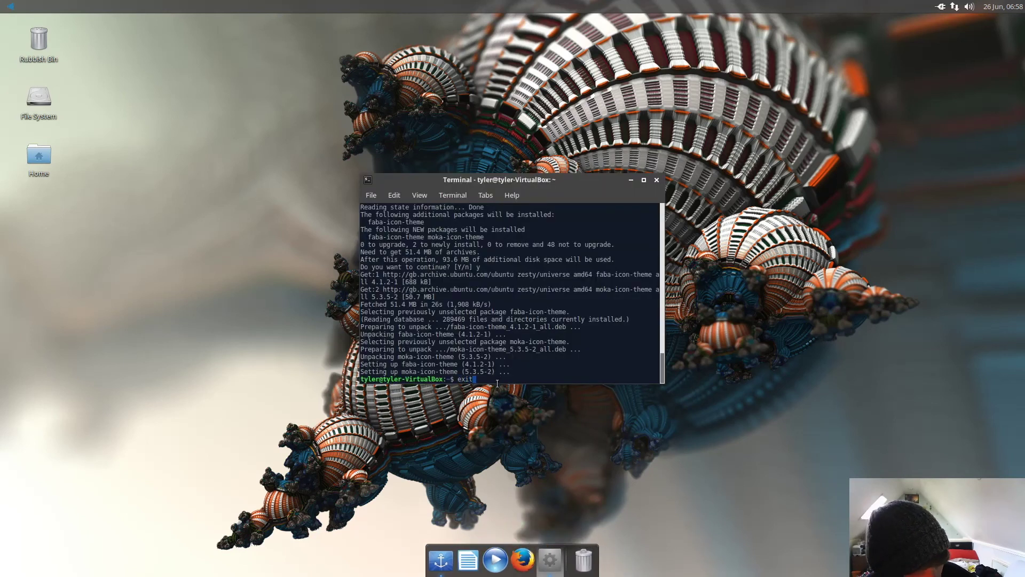
text(exit)
key(Return)
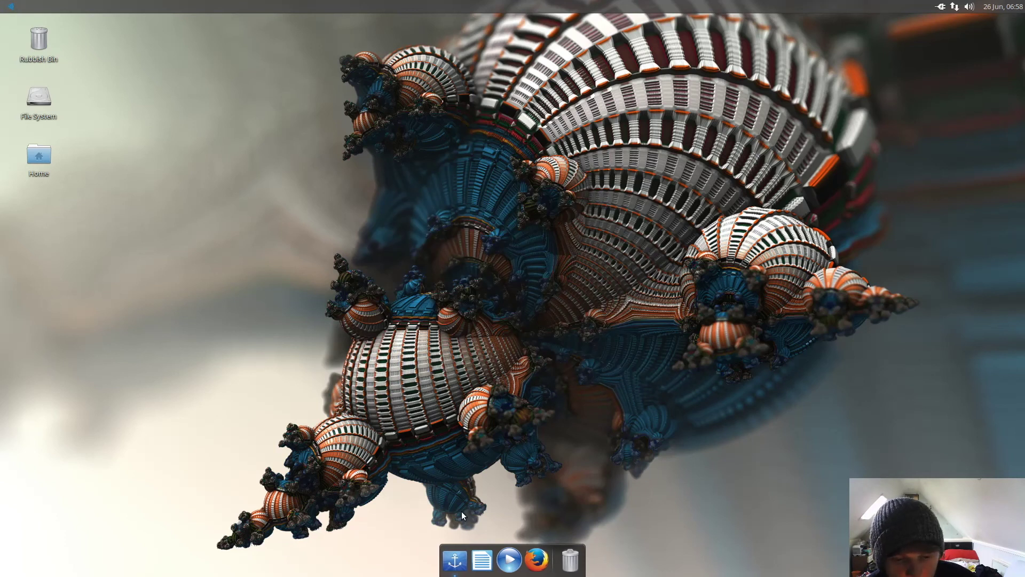
Step: Select the Moka icon theme in Settings Manager > Appearance > Icons
click(6, 5)
text(sett)
click(71, 44)
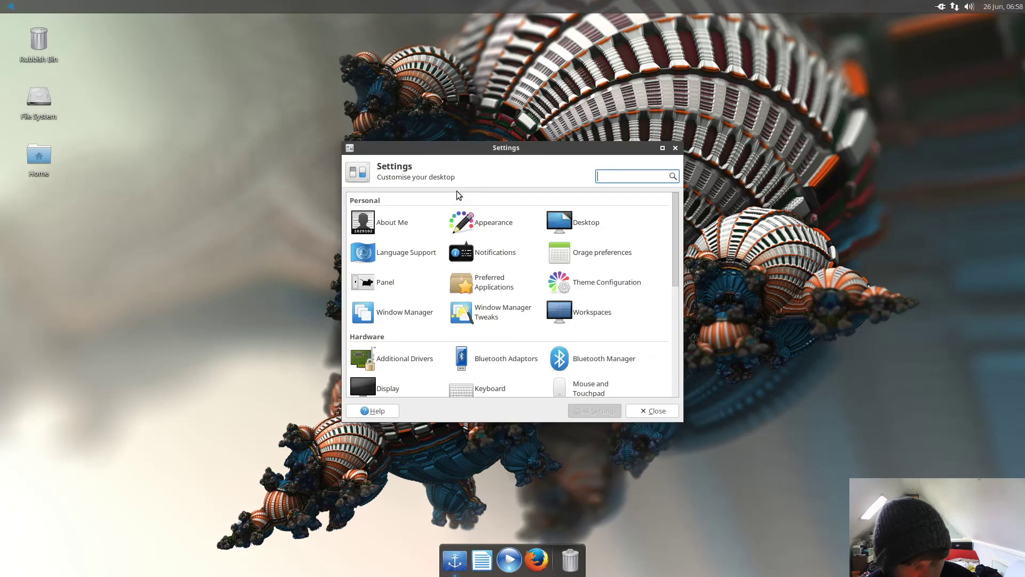
click(496, 222)
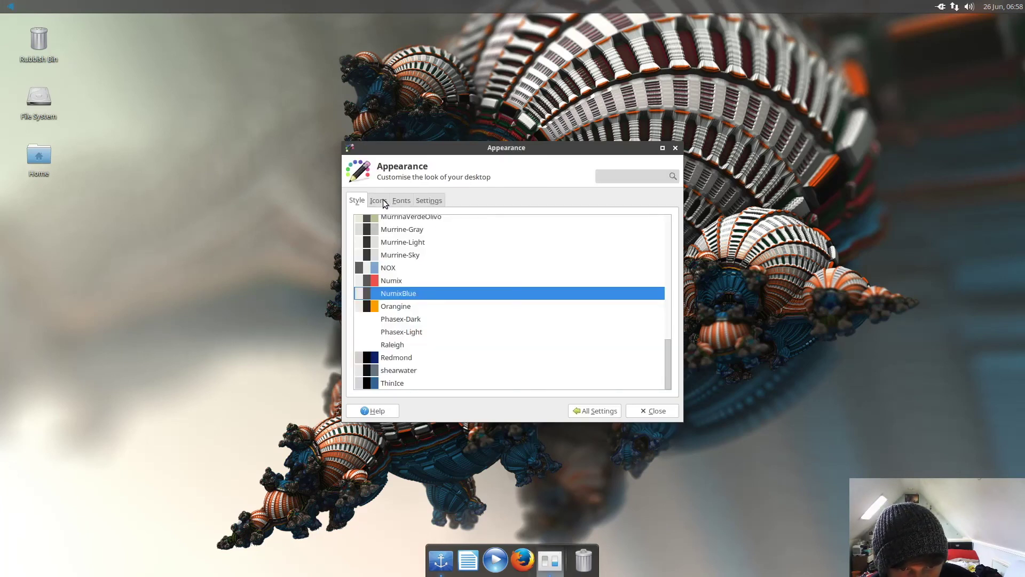
click(383, 201)
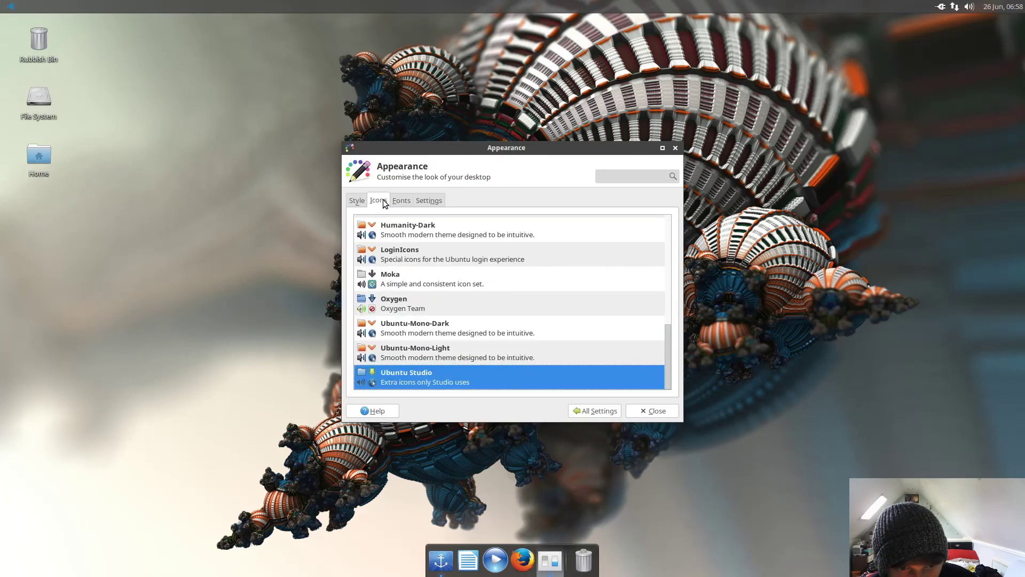
click(389, 275)
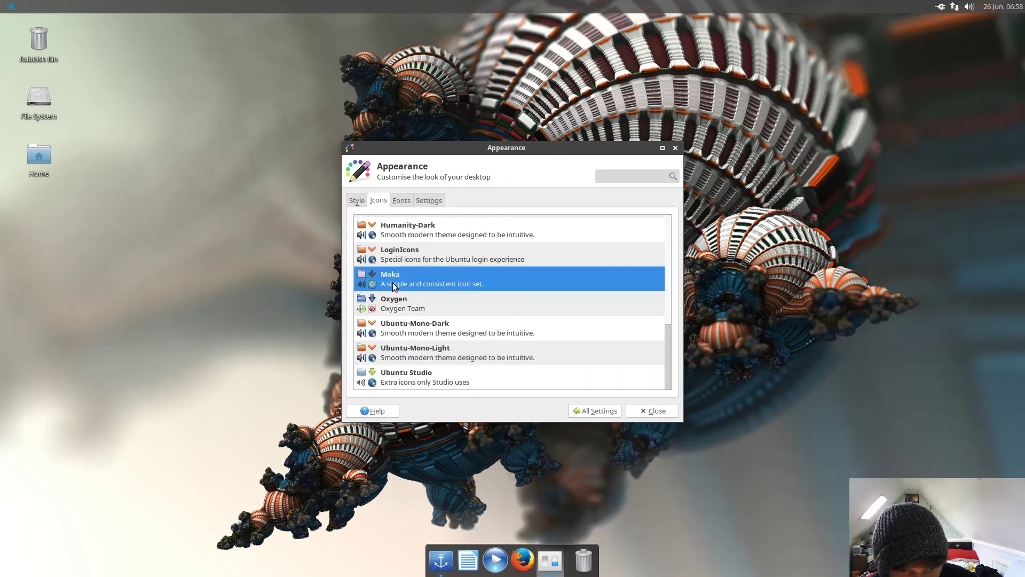
click(643, 411)
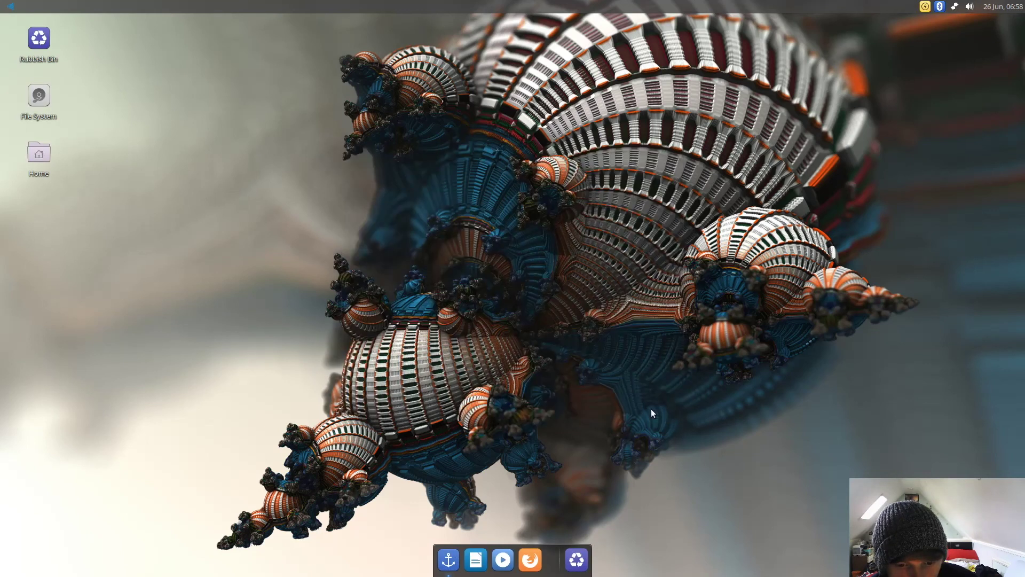
Step: Drag the Home folder onto Docky and open it from its dock entry
double_click(40, 154)
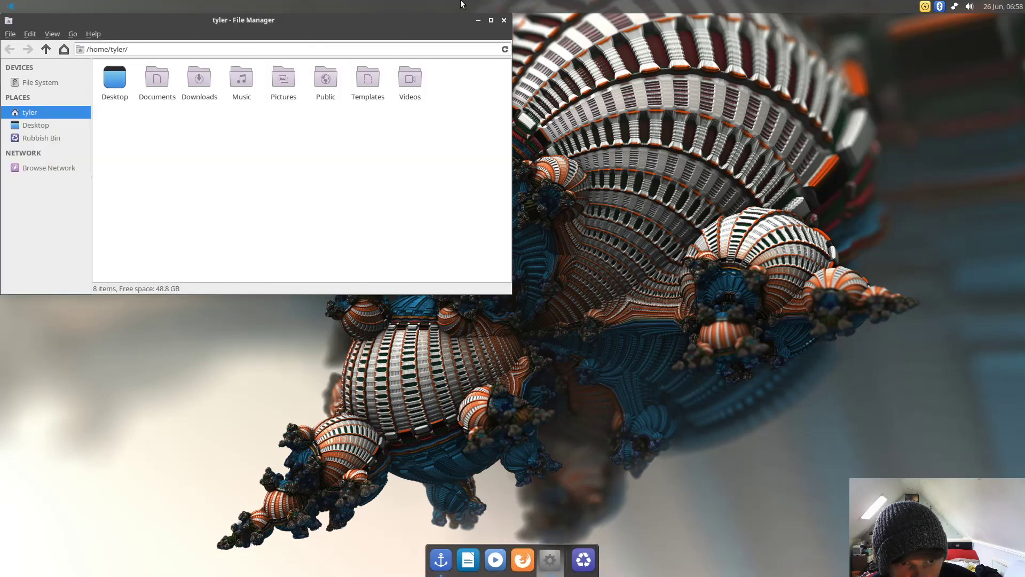
click(504, 20)
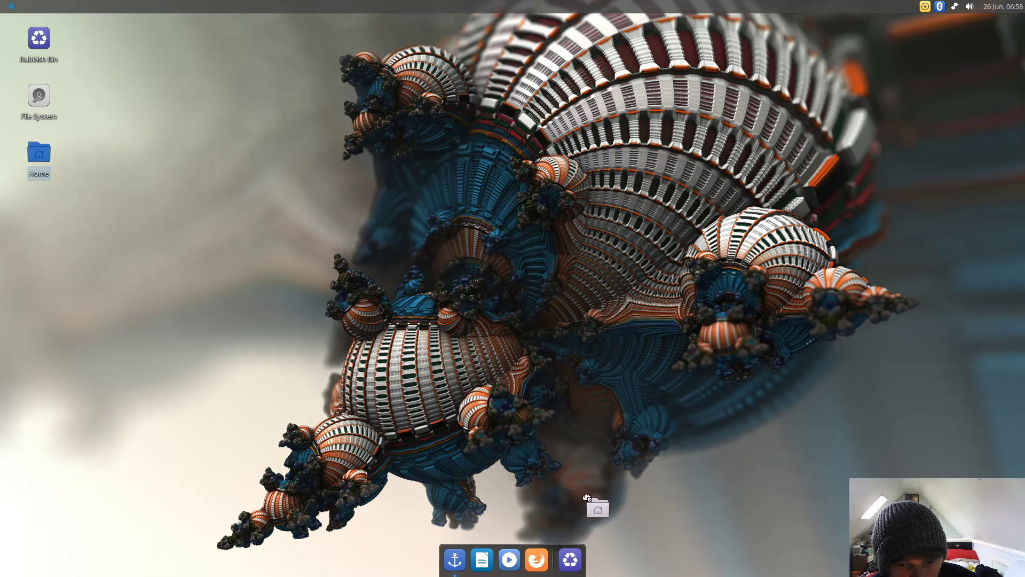
drag(596, 514, 547, 552)
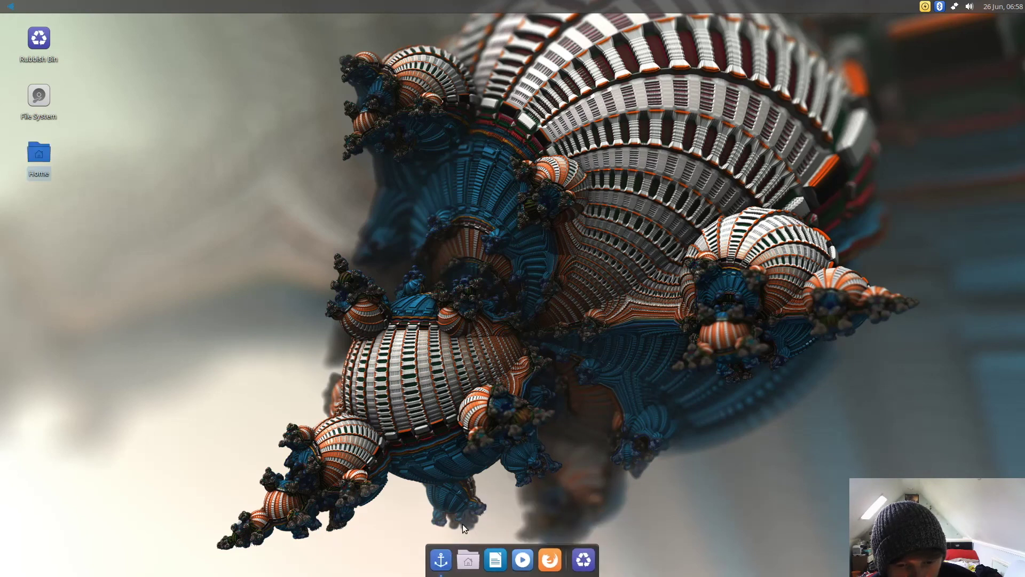
click(460, 553)
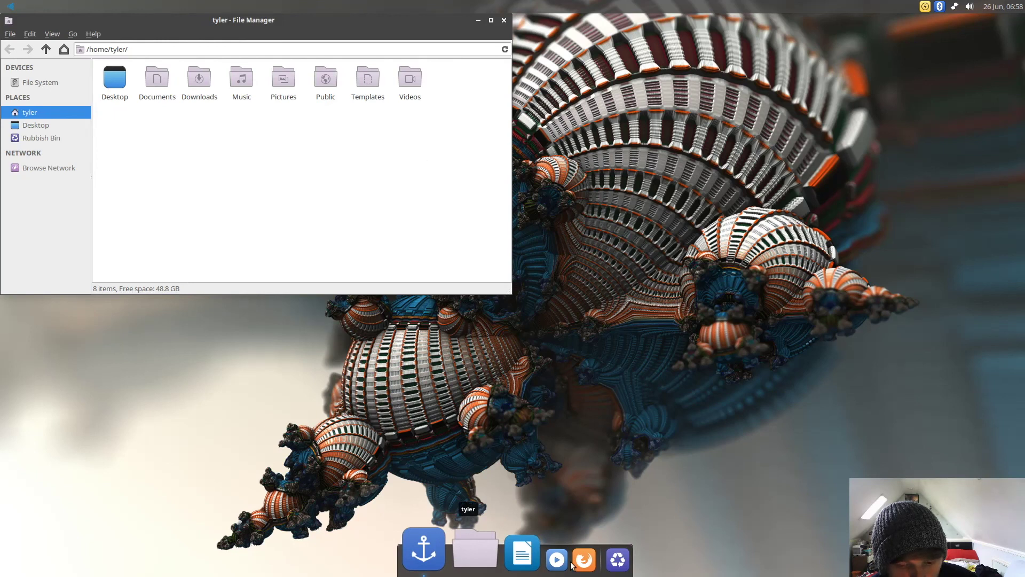
Step: Centre the file manager window and relaunch Docky by searching 'desktop' in the menu
drag(214, 22, 452, 135)
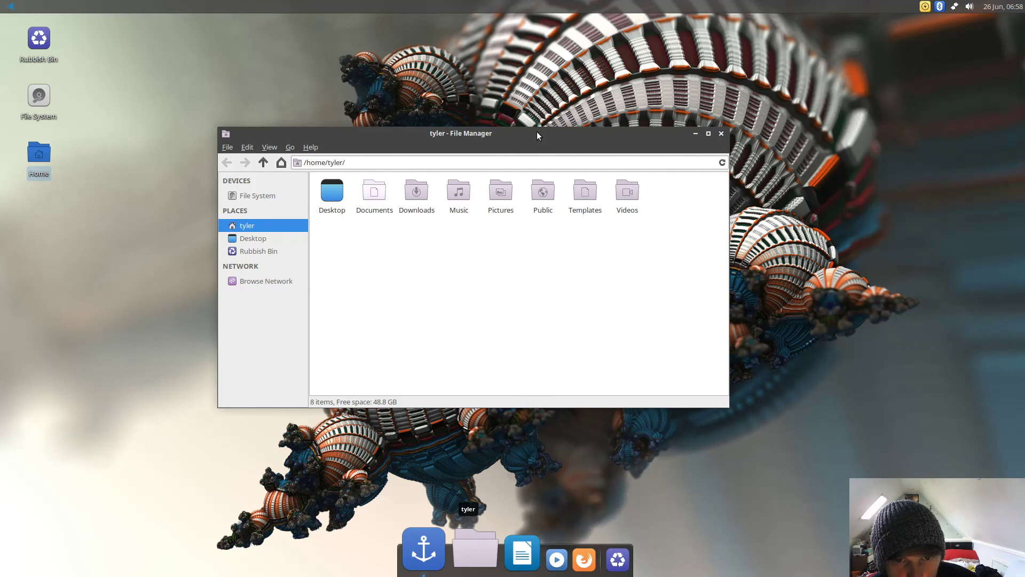
drag(548, 133, 574, 105)
click(8, 4)
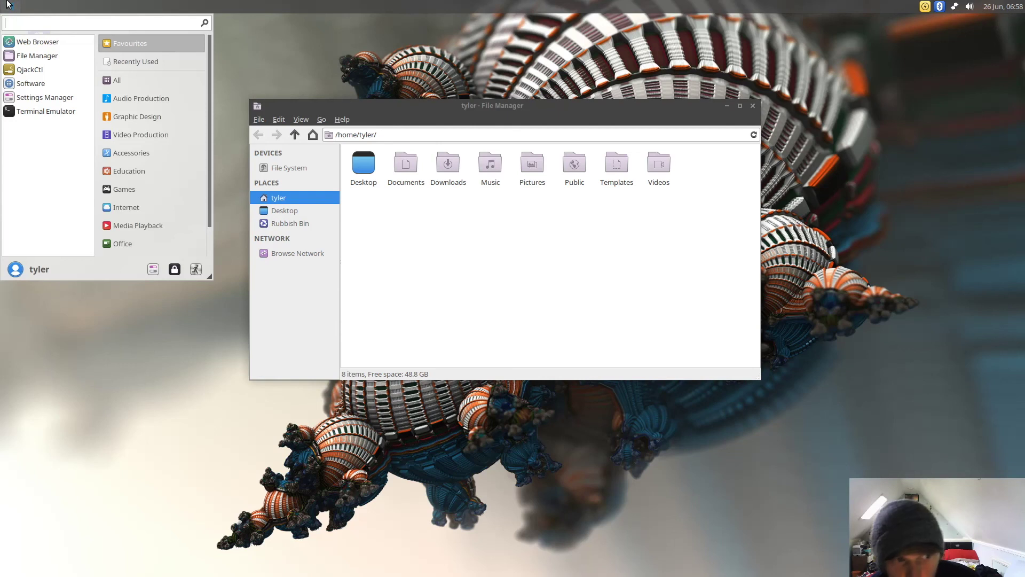
text(desktop)
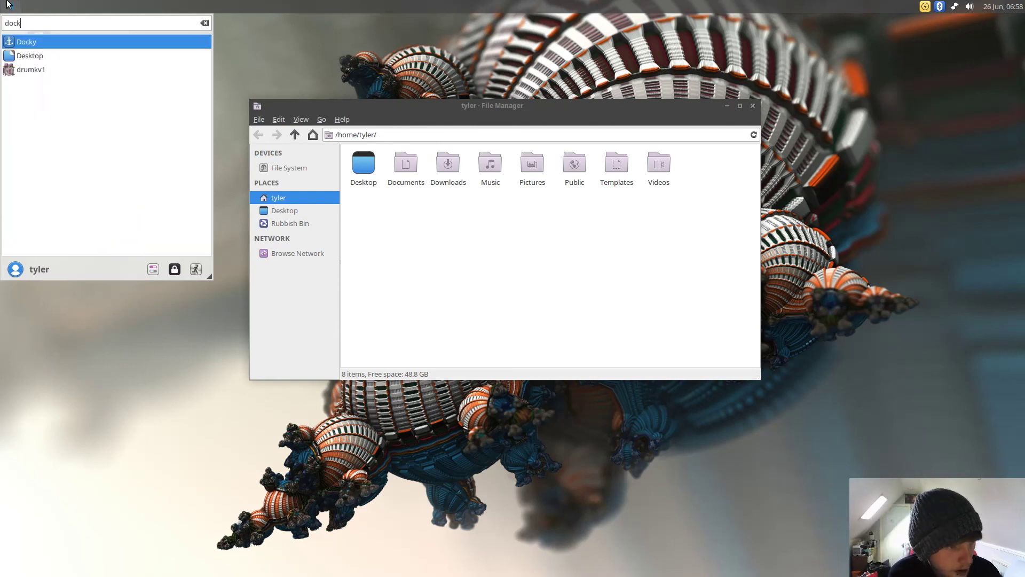
key(Return)
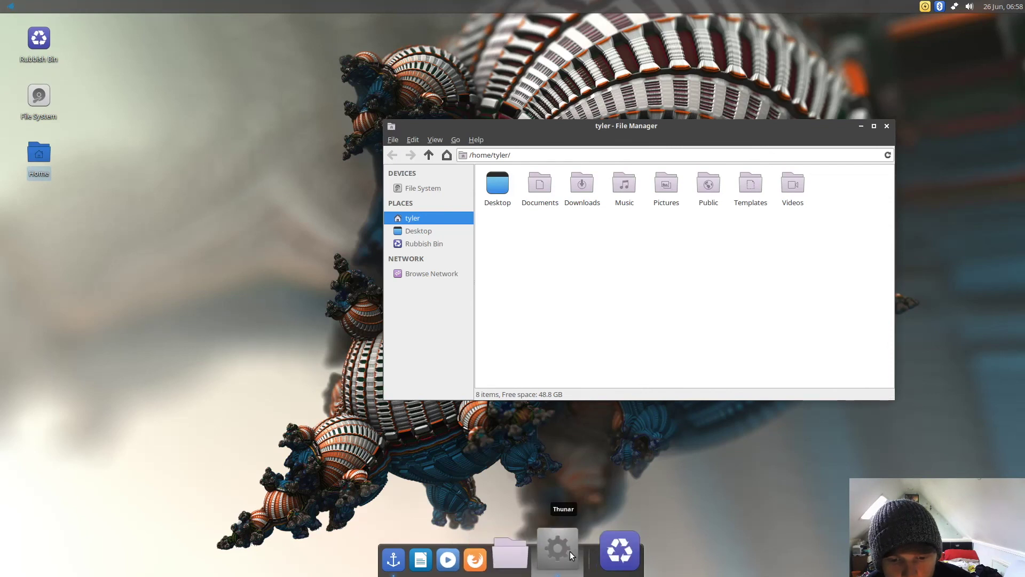
Step: Close the file manager and drag the Home folder entry off Docky onto the desktop
click(887, 127)
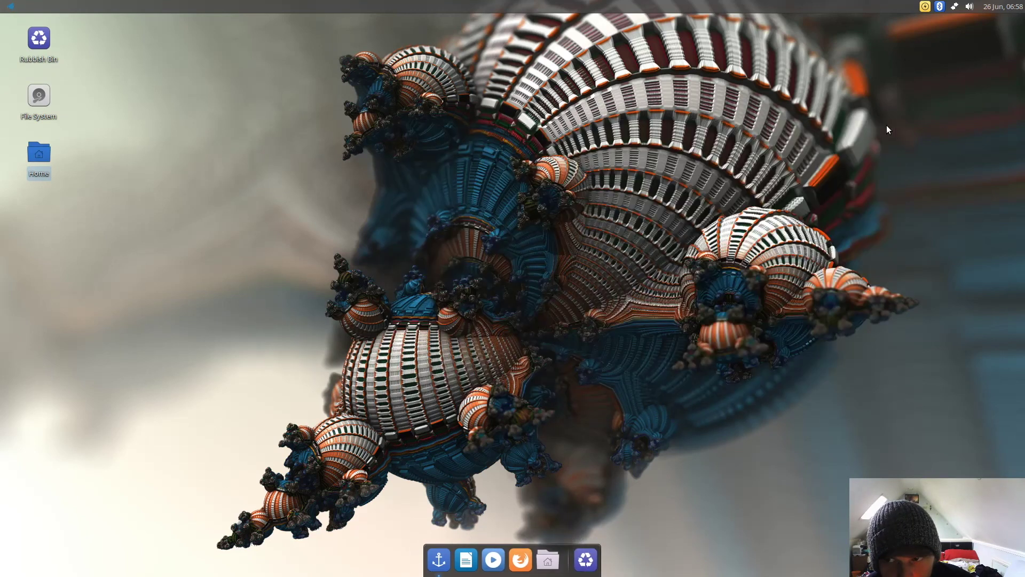
right_click(552, 567)
click(572, 364)
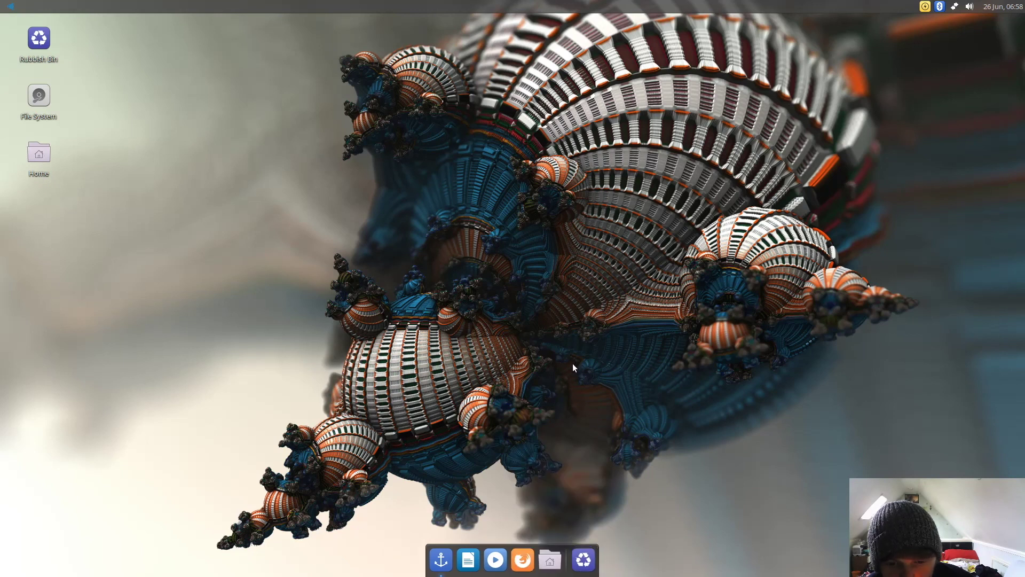
right_click(546, 556)
click(396, 379)
drag(552, 556, 567, 433)
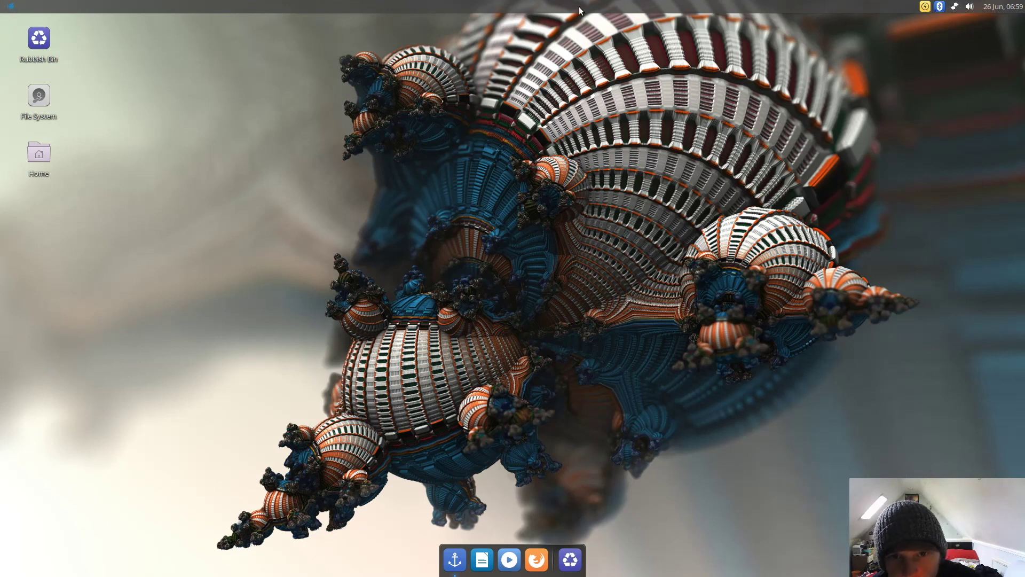
click(11, 7)
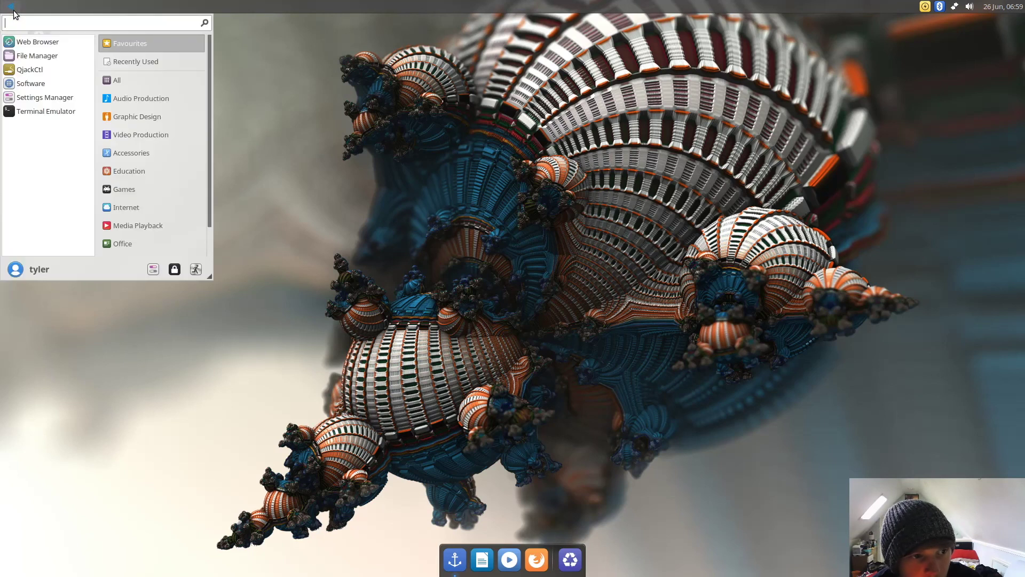
scroll(209, 84, down, 1)
click(139, 116)
click(131, 98)
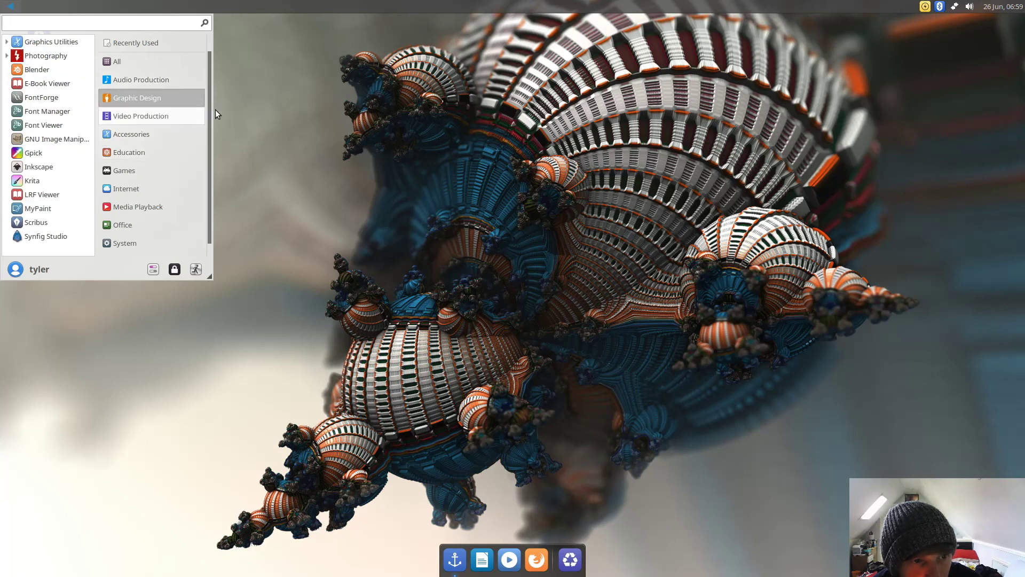
scroll(208, 112, down, 1)
drag(206, 150, 208, 92)
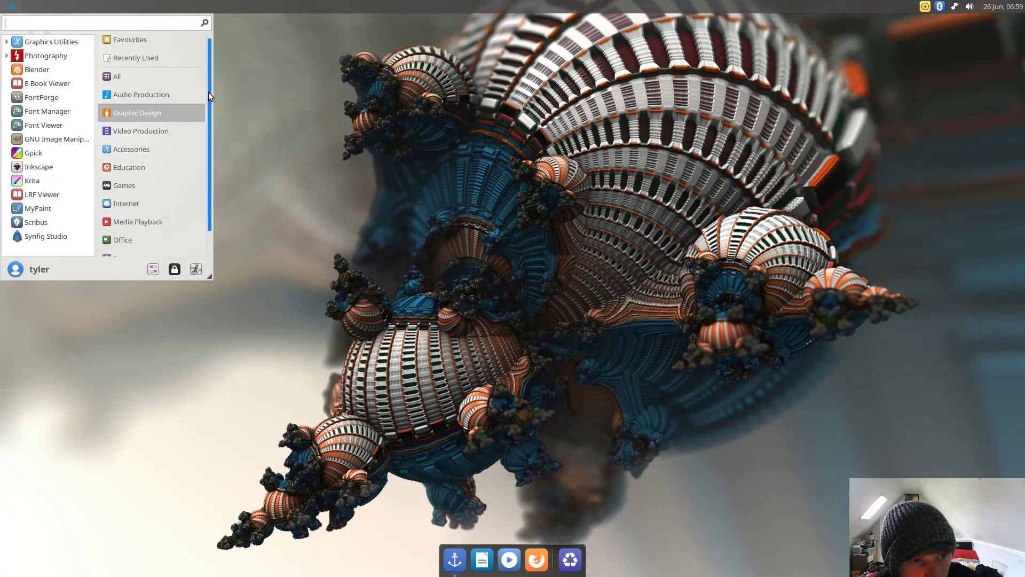
click(133, 136)
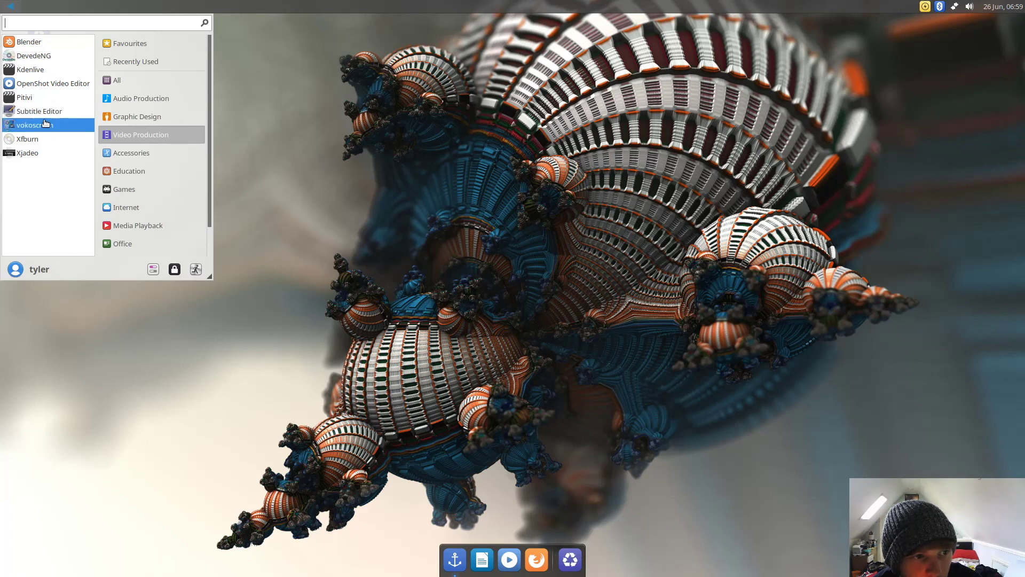
click(421, 88)
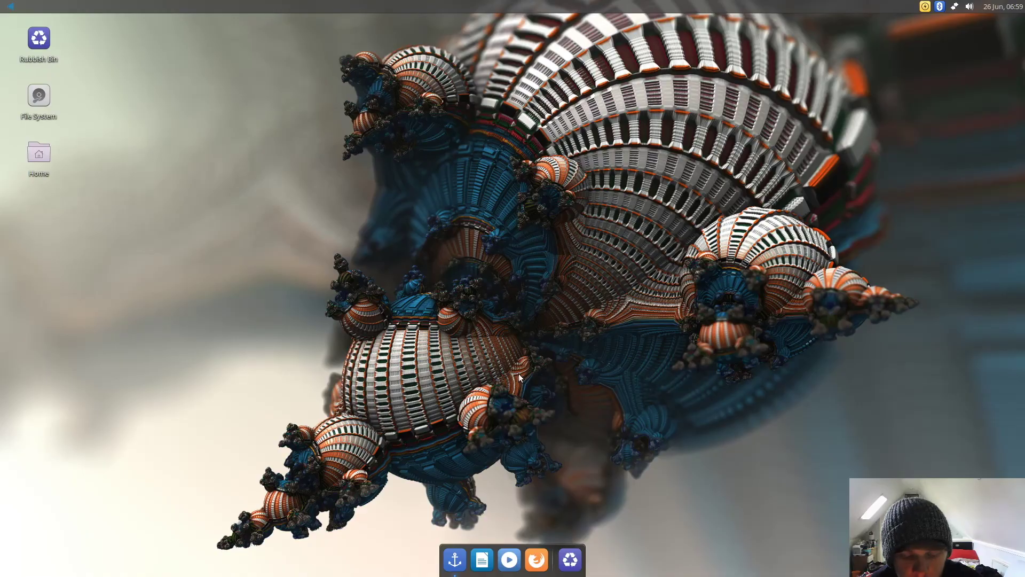